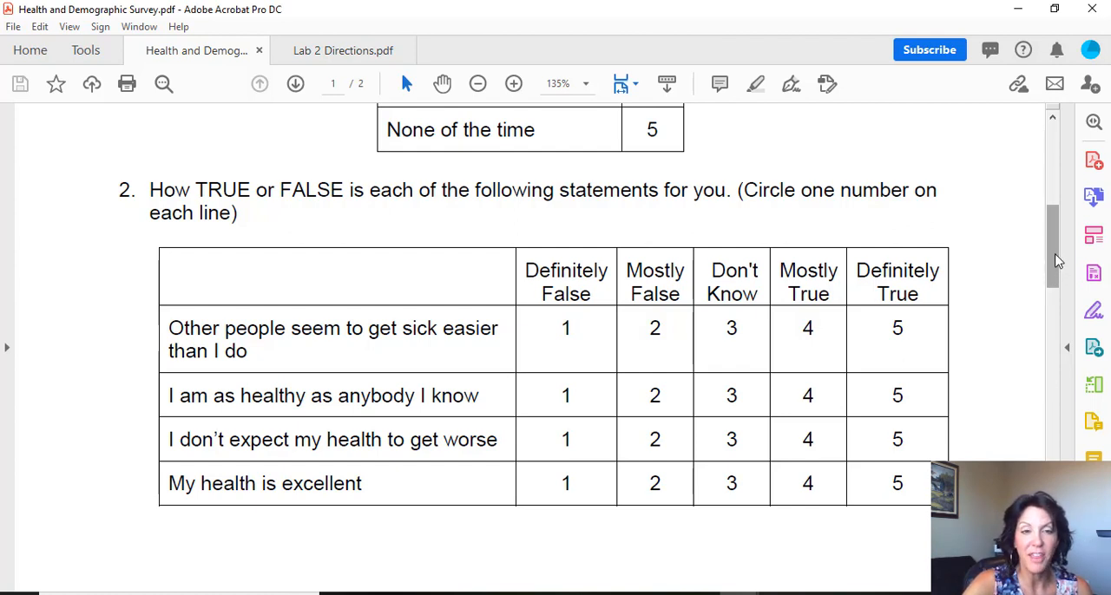
# - Read through the remaining survey and demographic questions, and the spreadsheet upload section of the Lab 2 Directions
pyautogui.moveTo(1058, 258); pyautogui.dragTo(1064, 423)
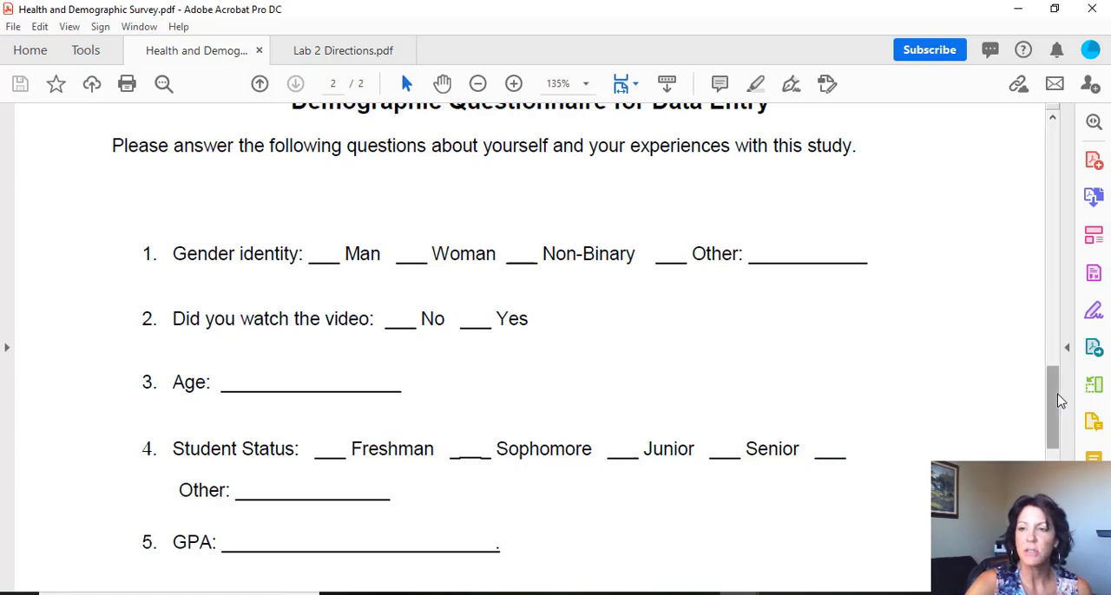
pyautogui.moveTo(1058, 401)
pyautogui.mouseDown()
pyautogui.moveTo(1057, 428)
pyautogui.moveTo(1049, 398)
pyautogui.moveTo(1050, 413)
pyautogui.mouseUp()
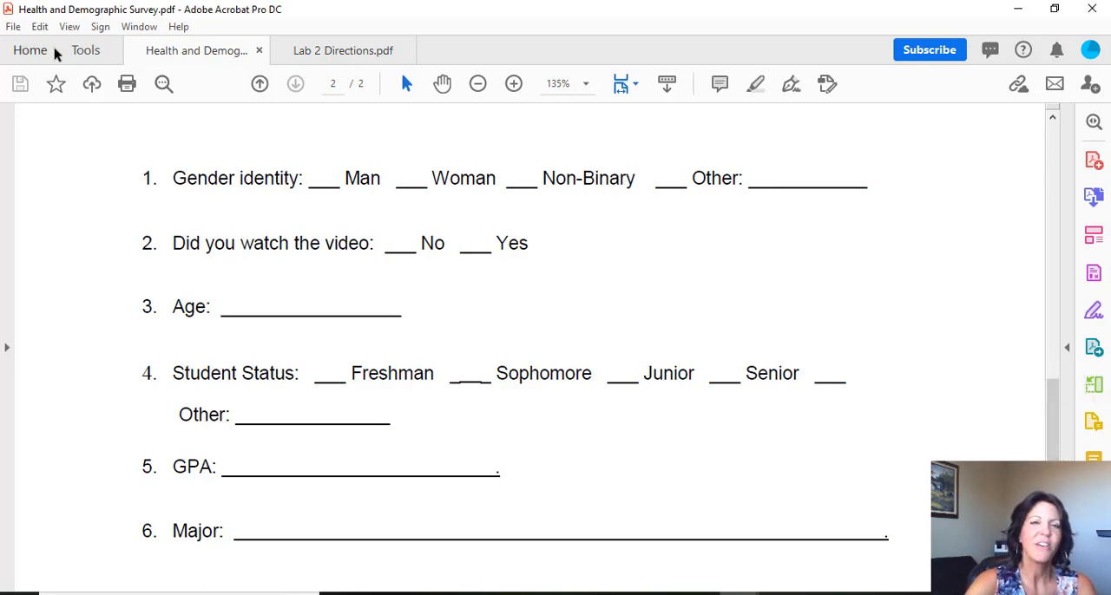
pyautogui.click(338, 52)
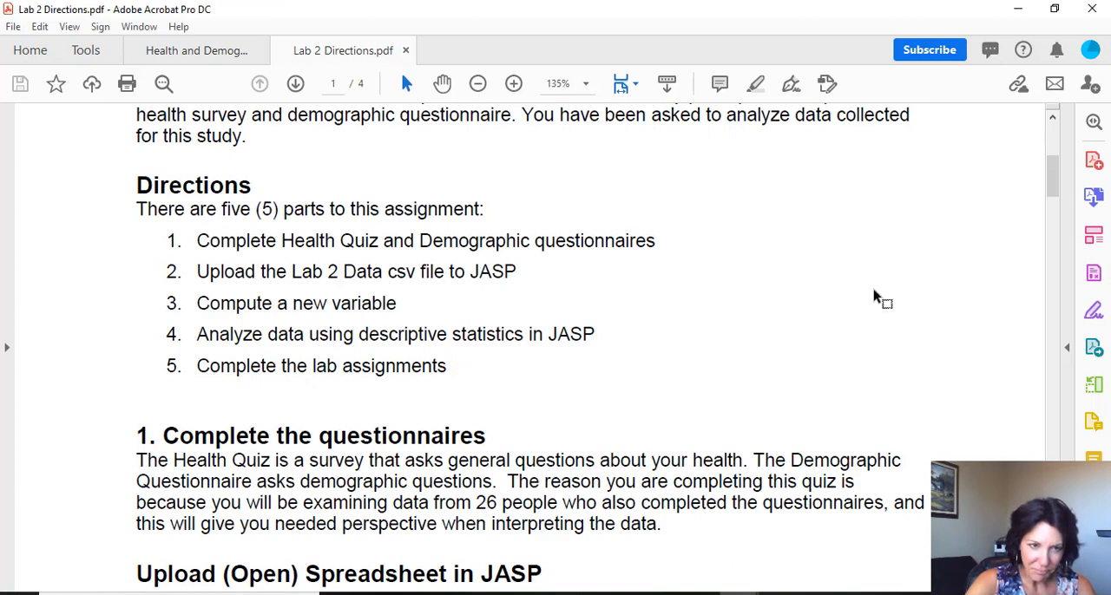
pyautogui.moveTo(1051, 185); pyautogui.dragTo(1060, 204)
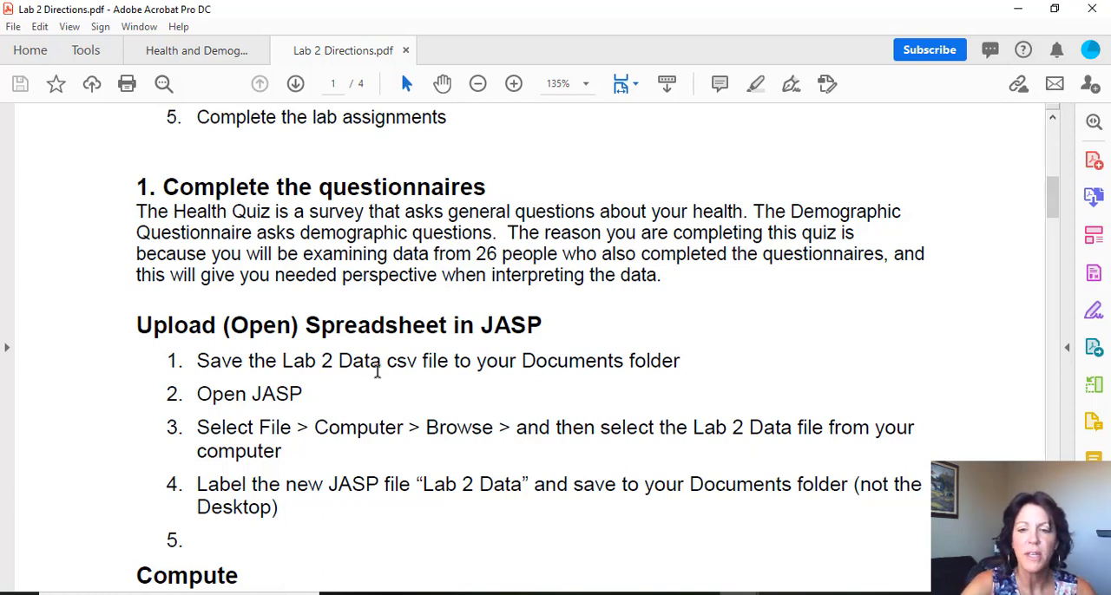
# - Switch to the course site in Chrome and open the Instructional Materials - Lab 2 page from the course modules
pyautogui.moveTo(579, 594)
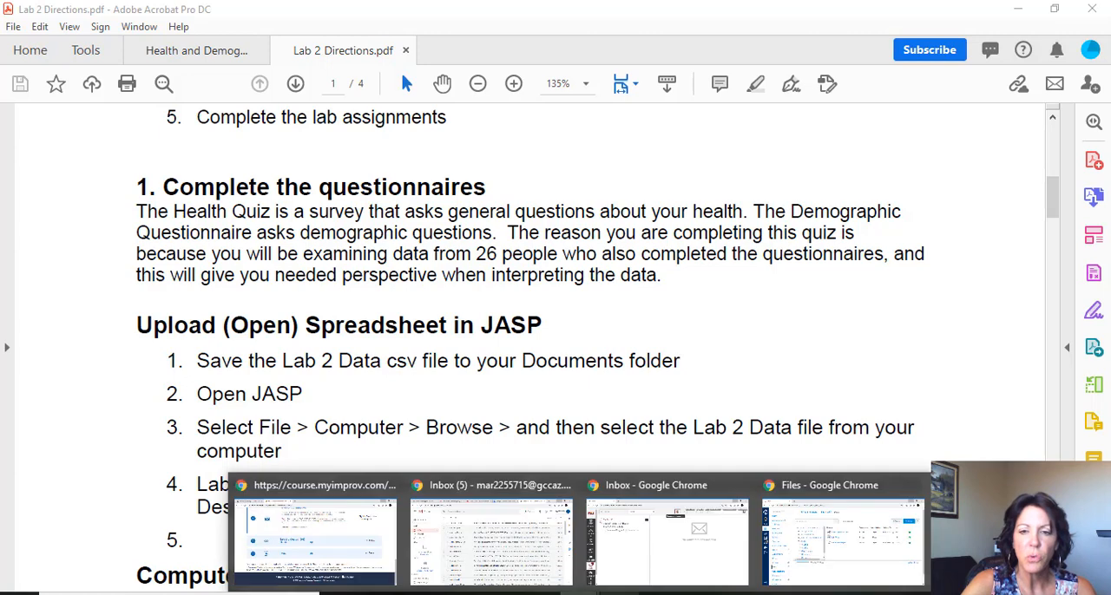
pyautogui.click(838, 542)
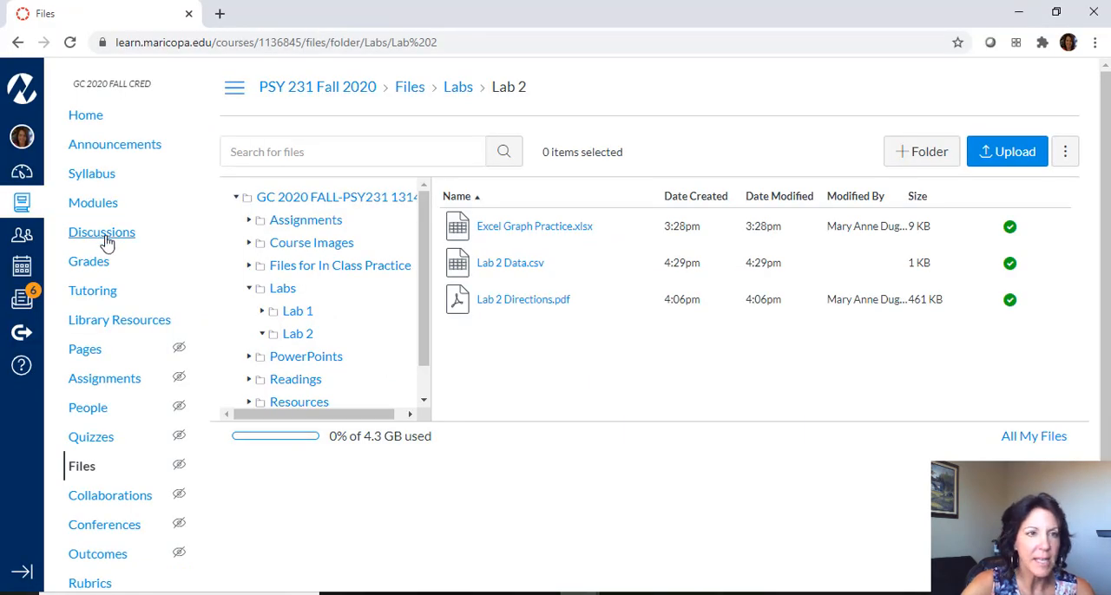
pyautogui.click(93, 202)
pyautogui.scroll(5, 455, 260)
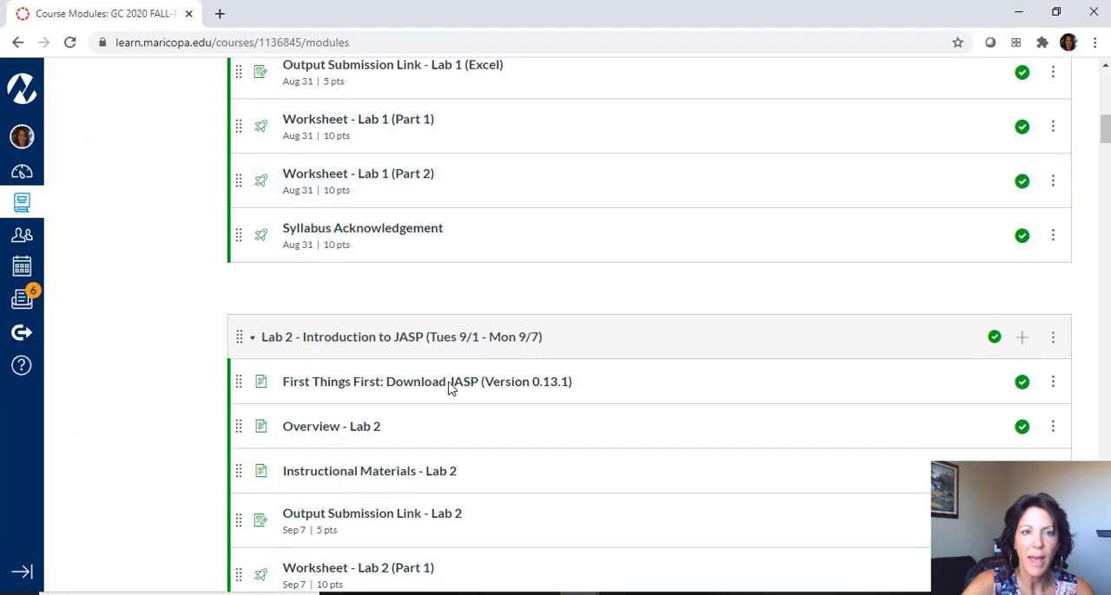
pyautogui.click(408, 473)
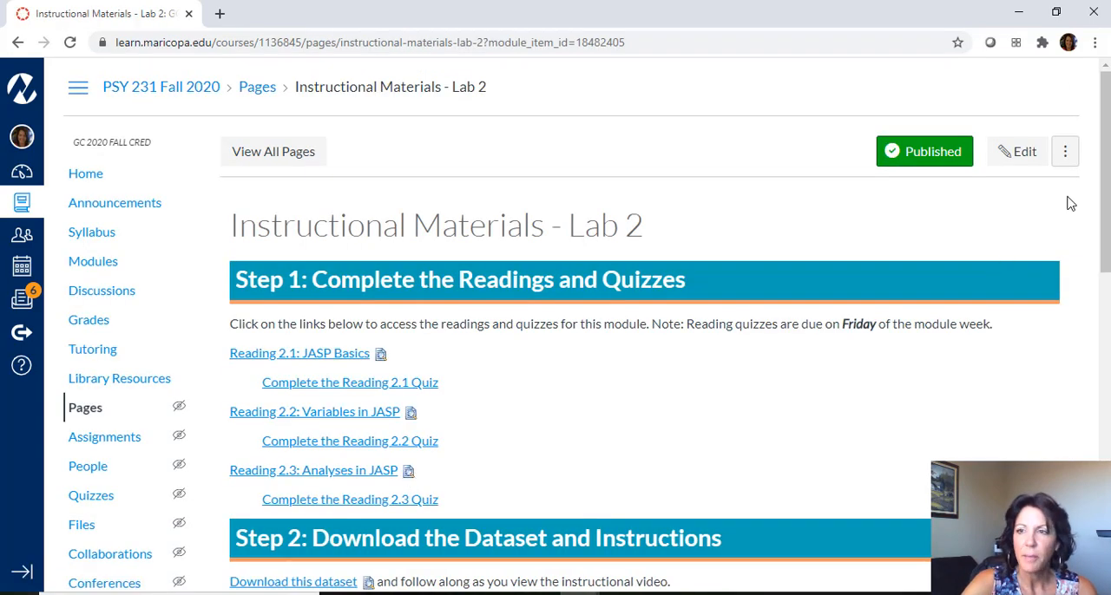
# - Download the Lab 2 Data.csv dataset from Step 2 of the page and open it in Excel
pyautogui.scroll(-1, 1071, 218)
pyautogui.scroll(-1, 587, 328)
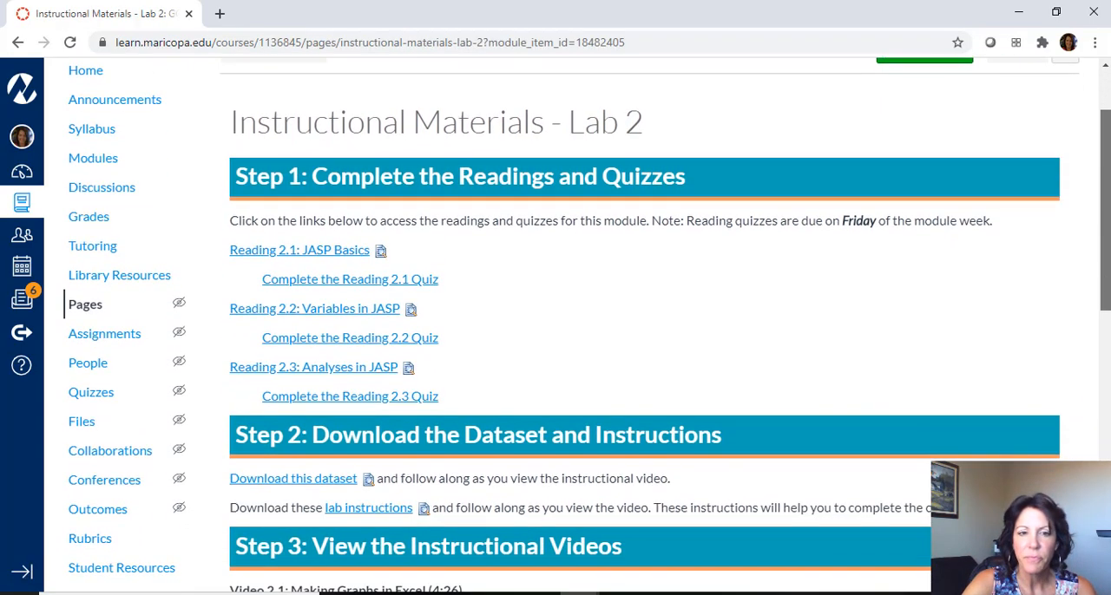
pyautogui.click(338, 489)
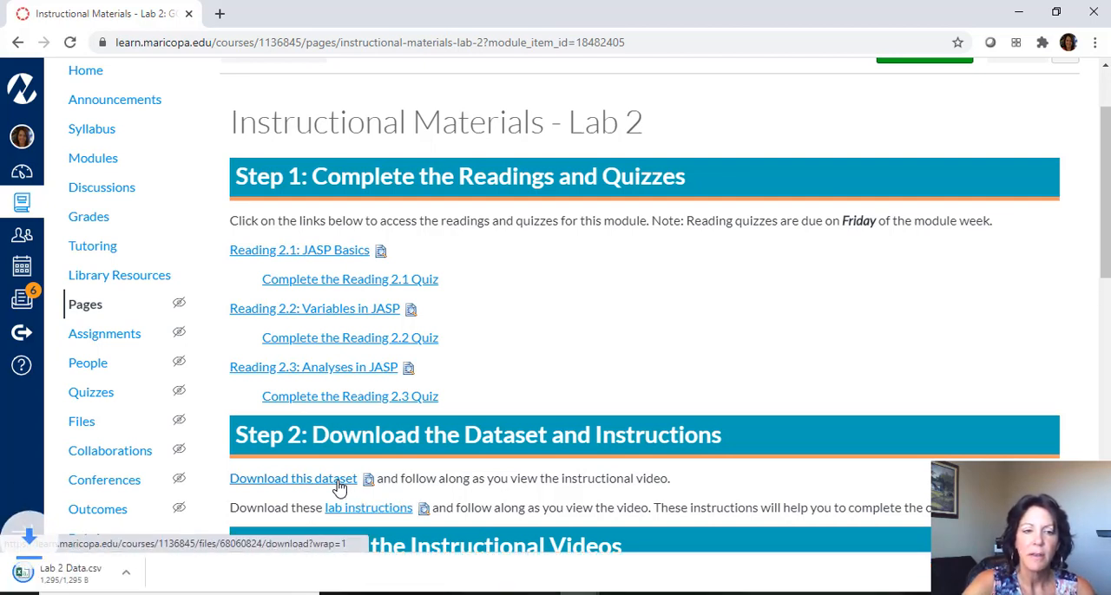
pyautogui.click(33, 576)
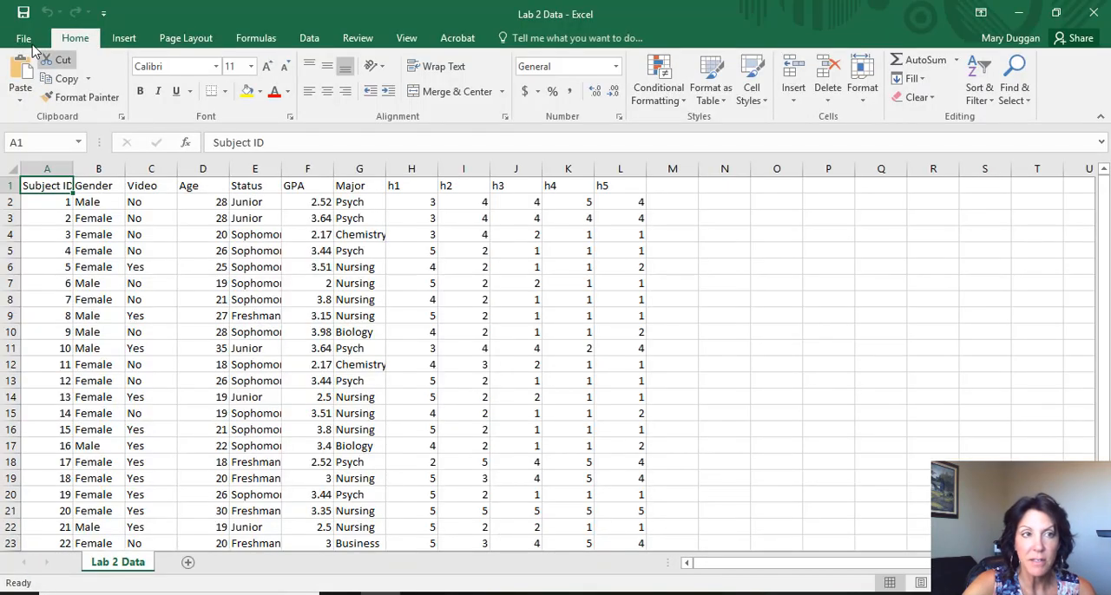
# - Save the workbook as Lab 2 Data in the Documents folder, keeping the CSV (Comma delimited) format
pyautogui.click(25, 39)
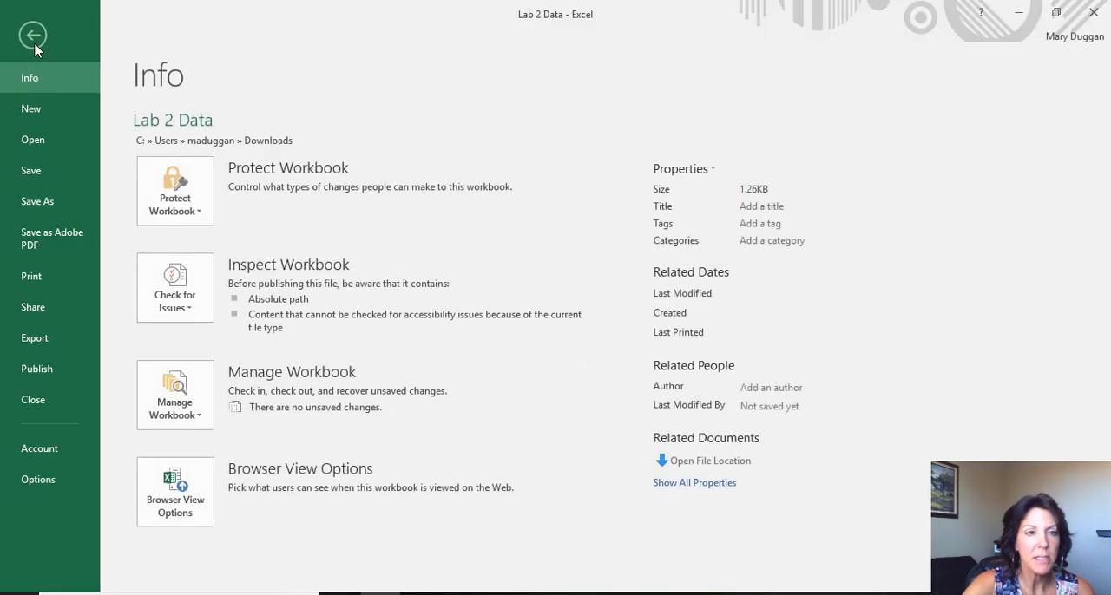
pyautogui.click(57, 202)
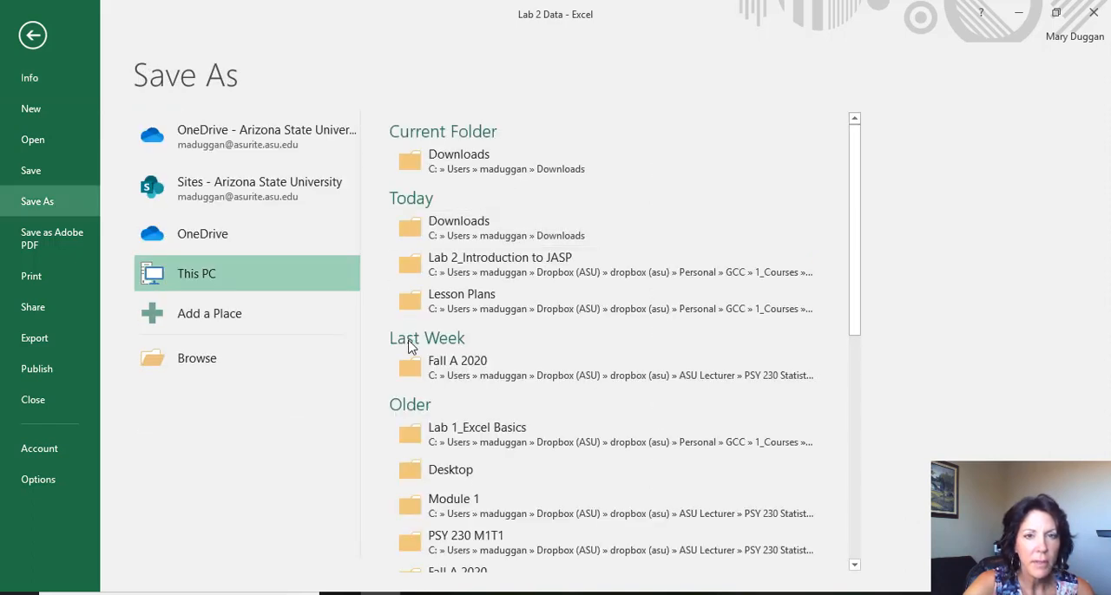
pyautogui.click(506, 154)
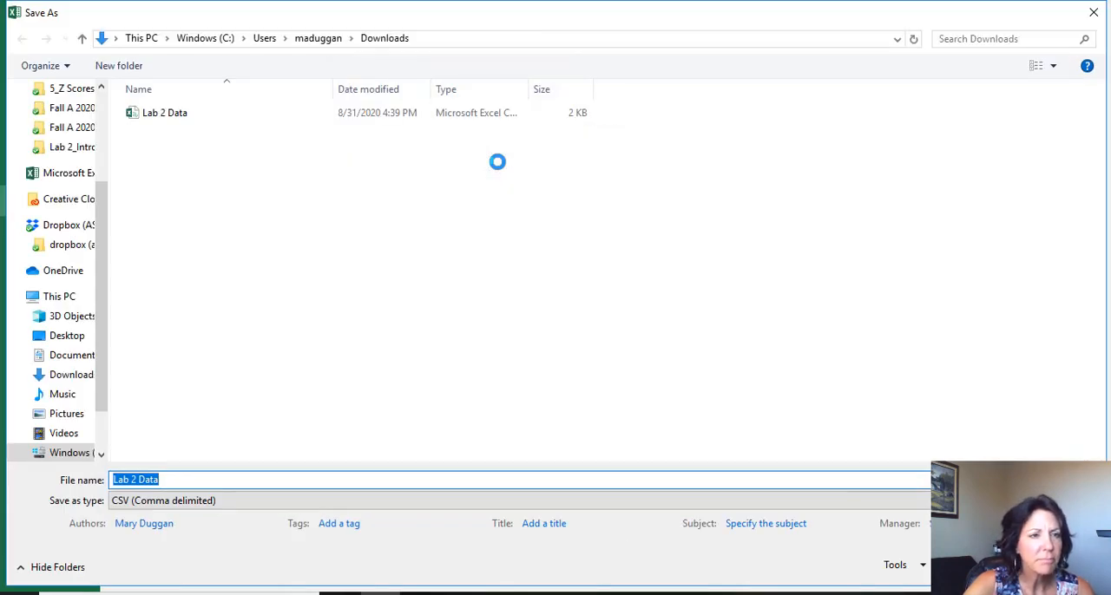
pyautogui.click(87, 359)
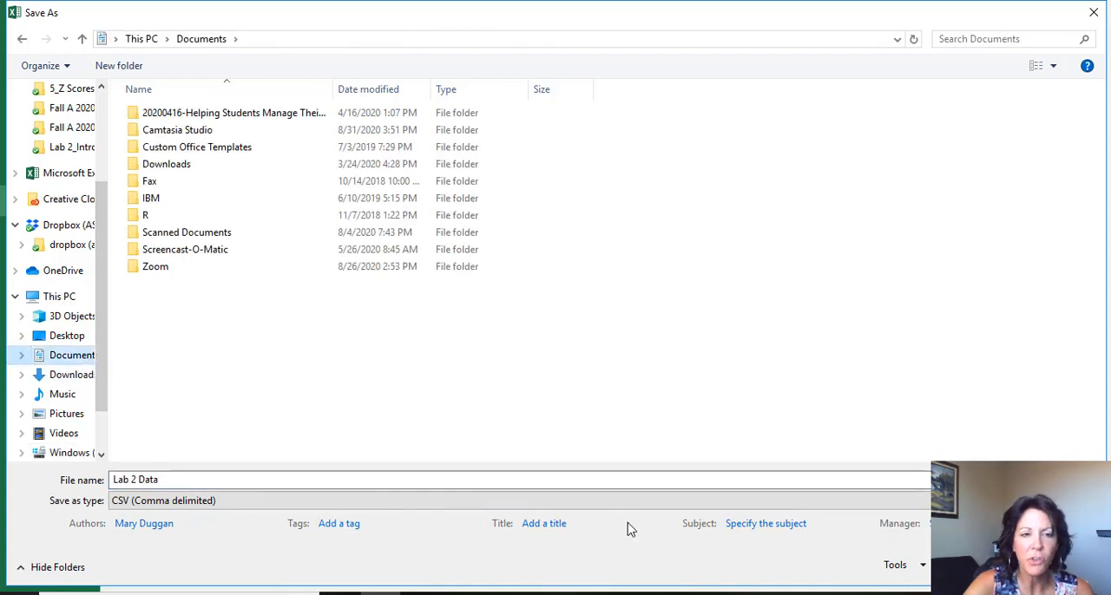
pyautogui.click(984, 564)
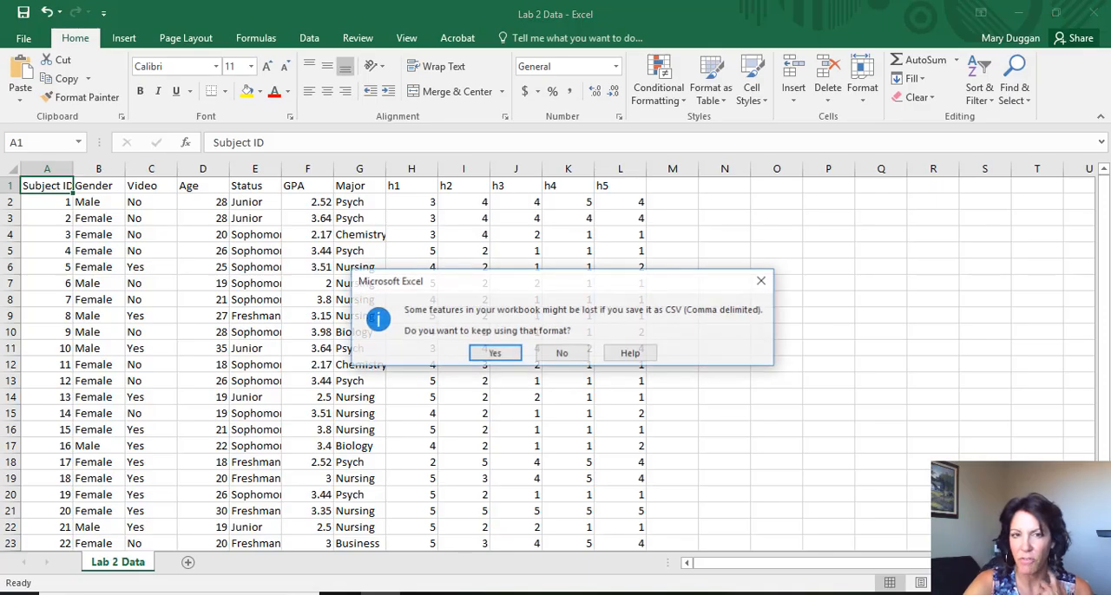
pyautogui.click(513, 356)
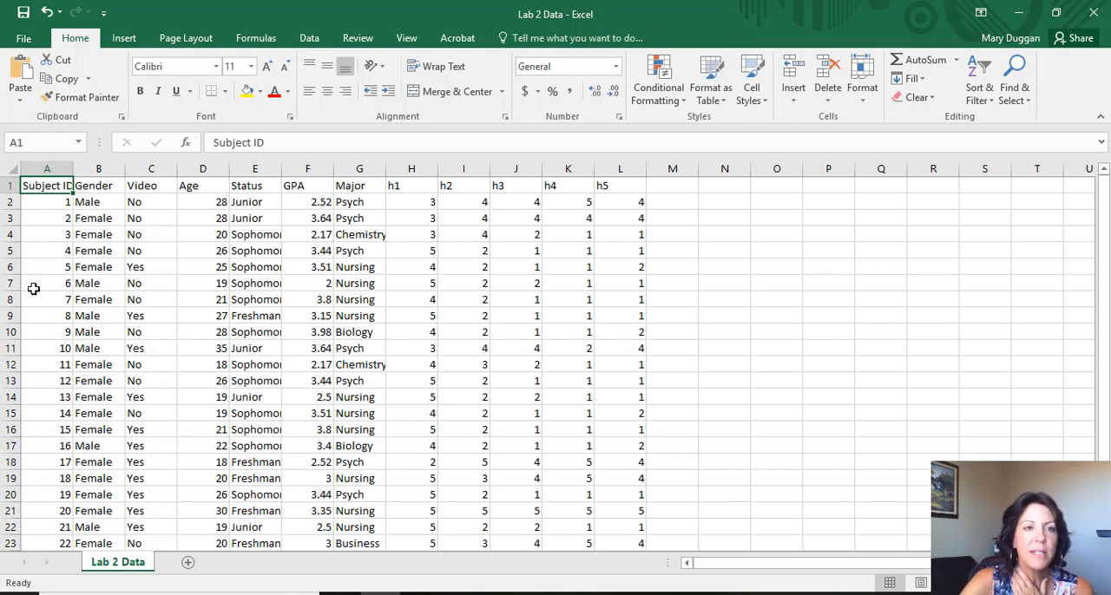
# - Examine the data rows of the first two subjects to see how each participant's responses are laid out
pyautogui.click(7, 200)
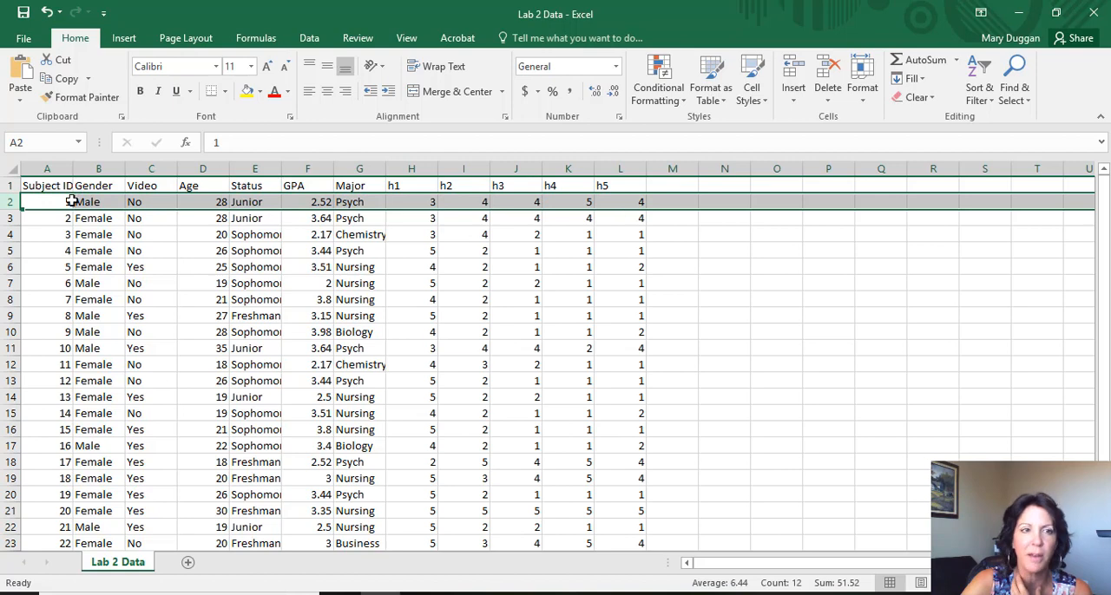
pyautogui.click(9, 218)
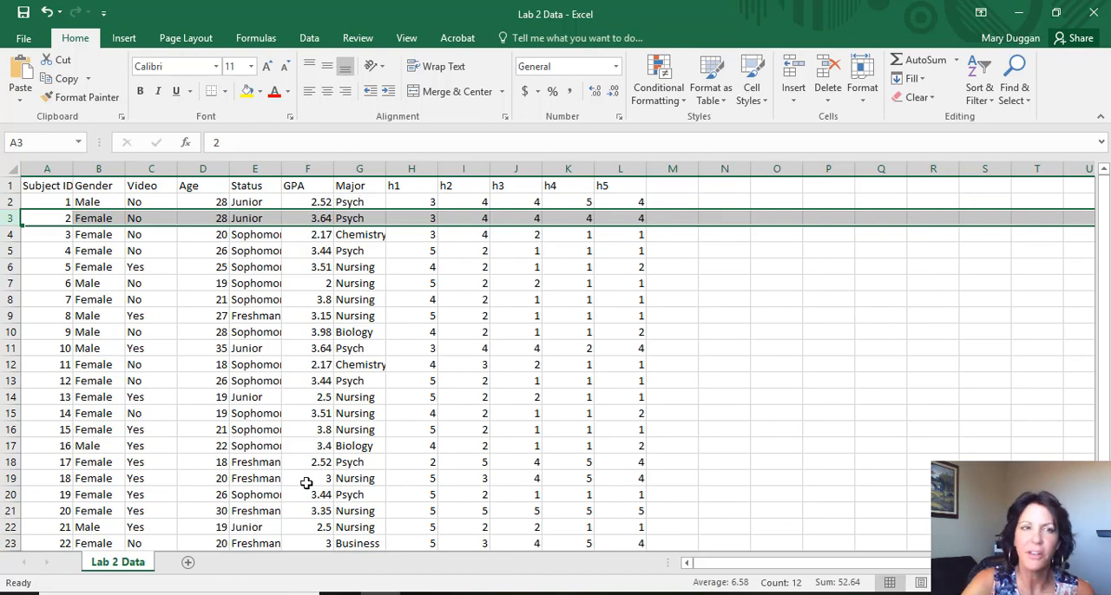
pyautogui.click(182, 364)
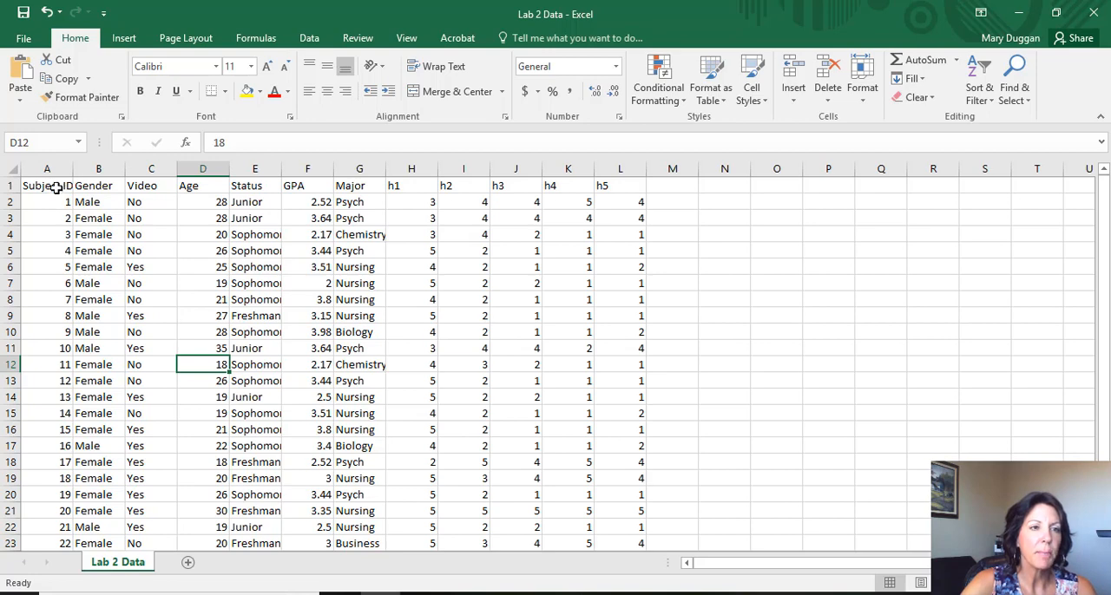
# - Format the Subject ID values in A2:A27 as Text
pyautogui.moveTo(51, 199); pyautogui.dragTo(68, 501)
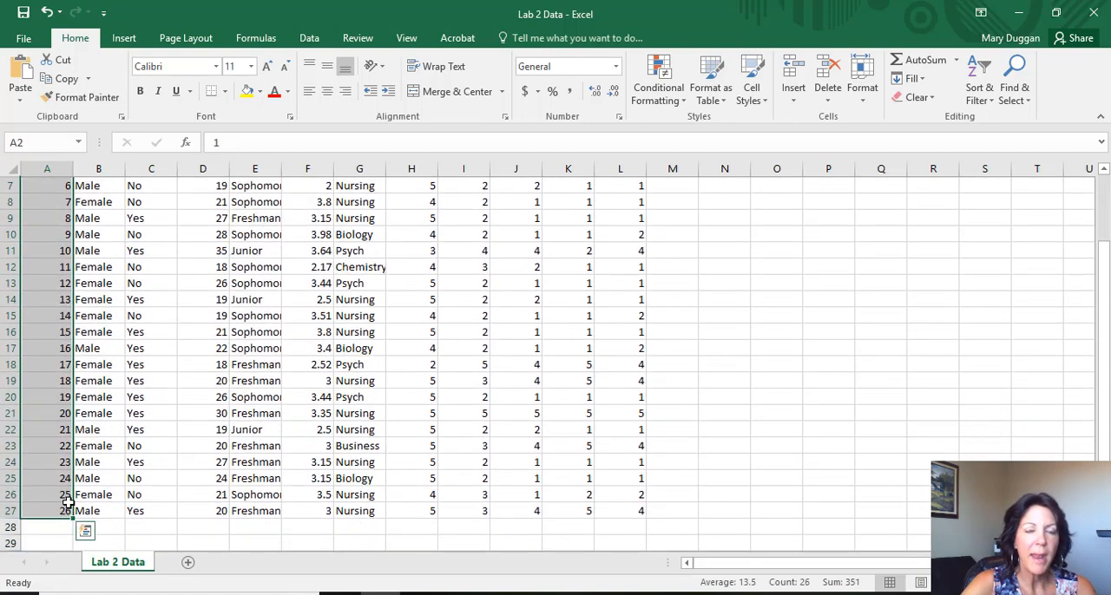
pyautogui.rightClick(49, 334)
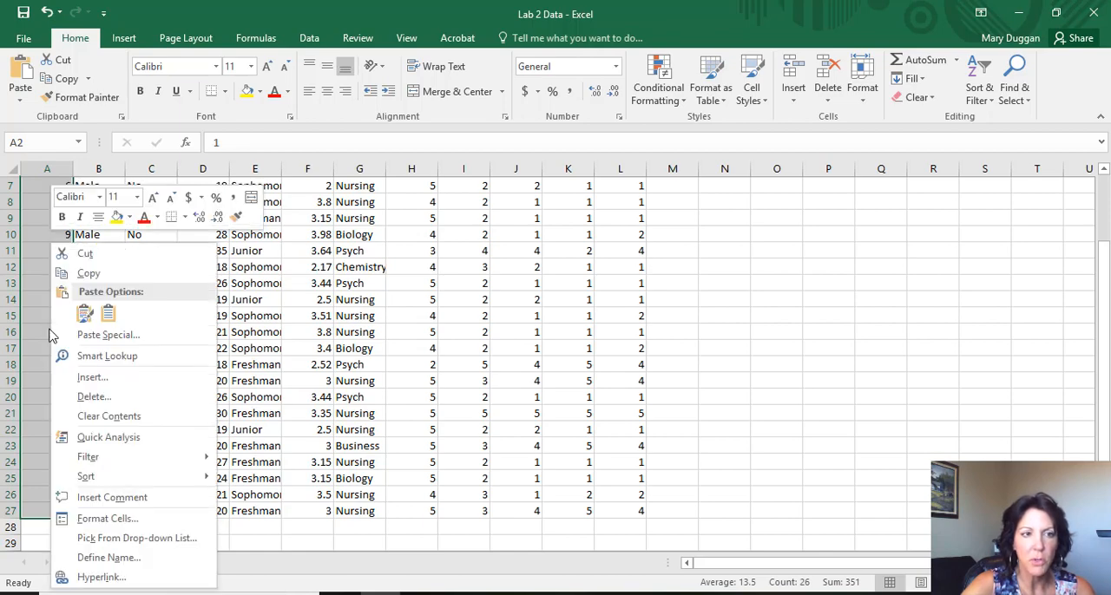
pyautogui.click(125, 521)
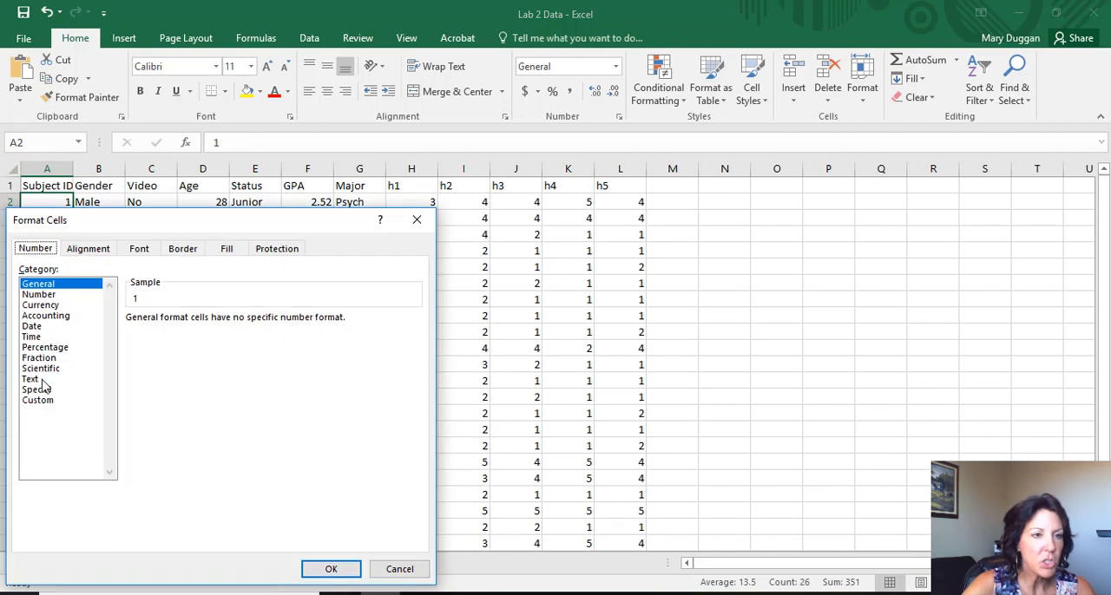
pyautogui.click(42, 381)
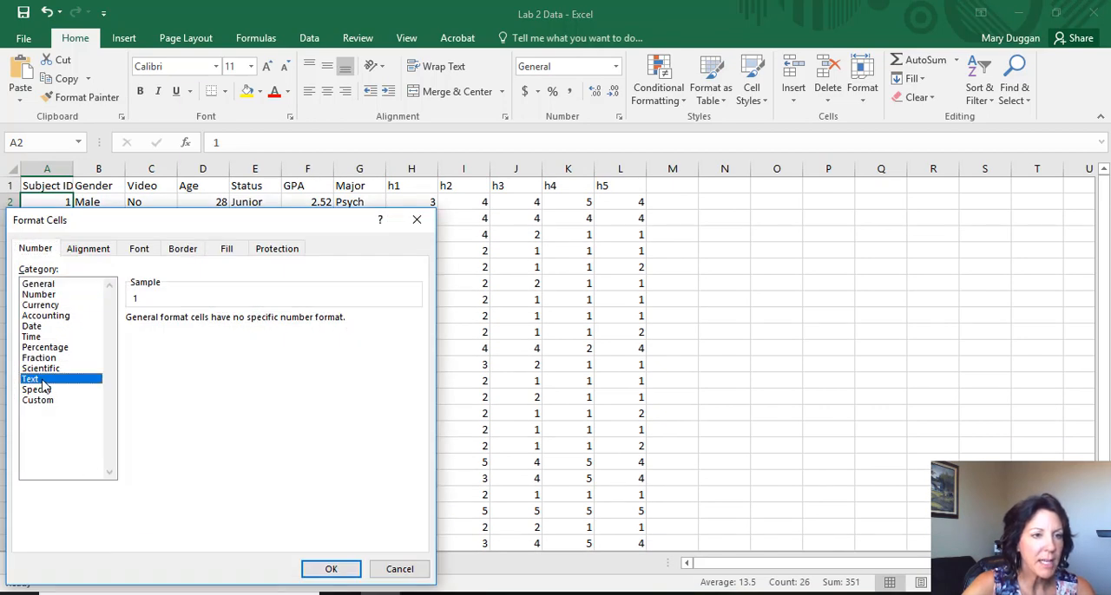
pyautogui.click(323, 569)
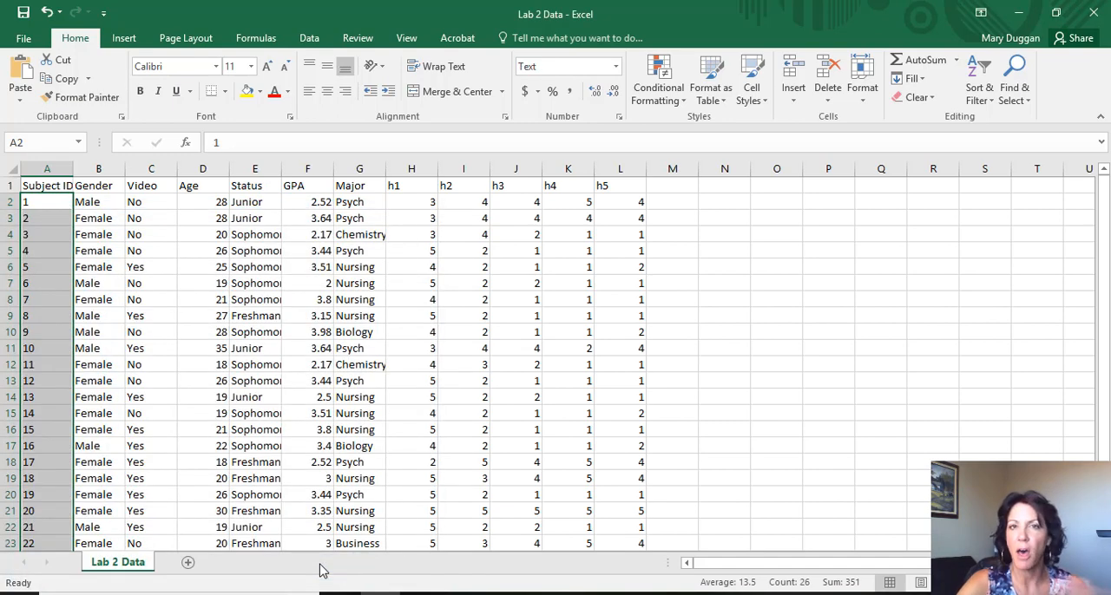
# - Format the entire Gender column as Text
pyautogui.click(95, 168)
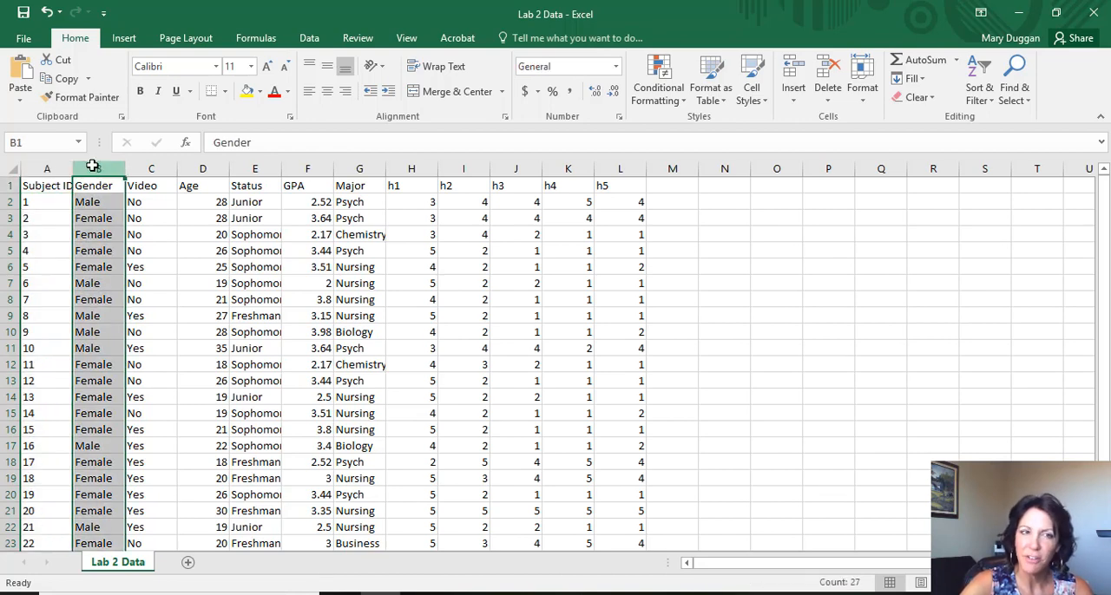
pyautogui.rightClick(95, 171)
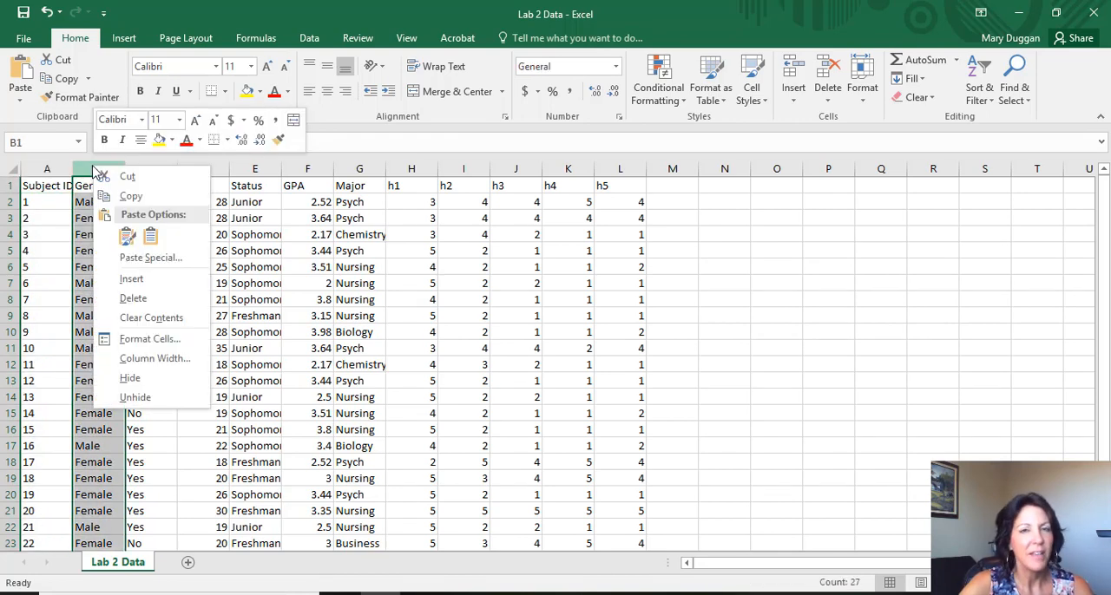
pyautogui.click(142, 342)
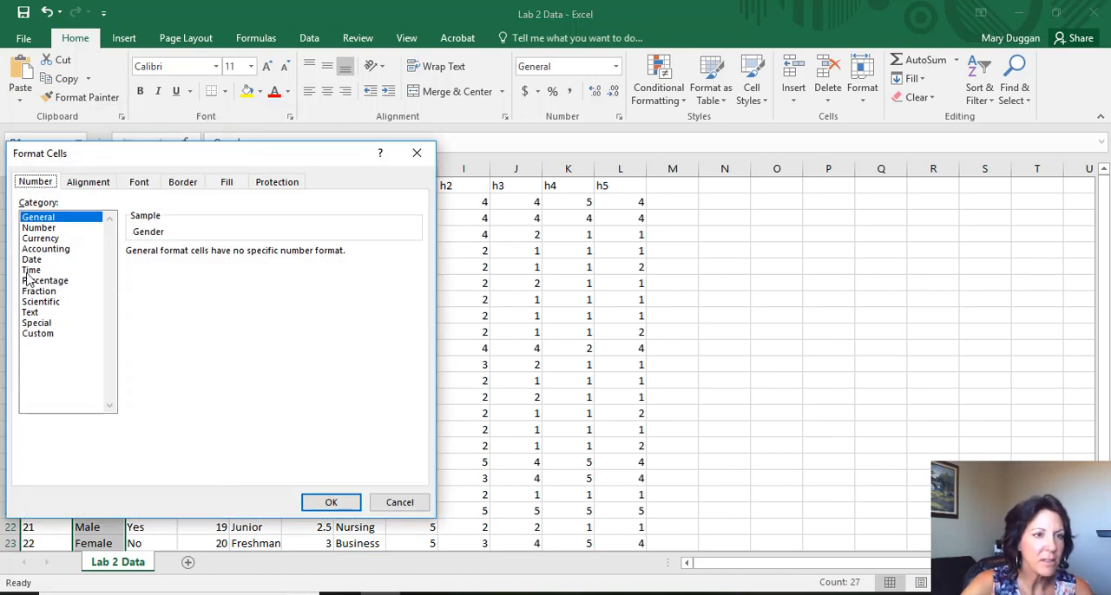
pyautogui.click(43, 313)
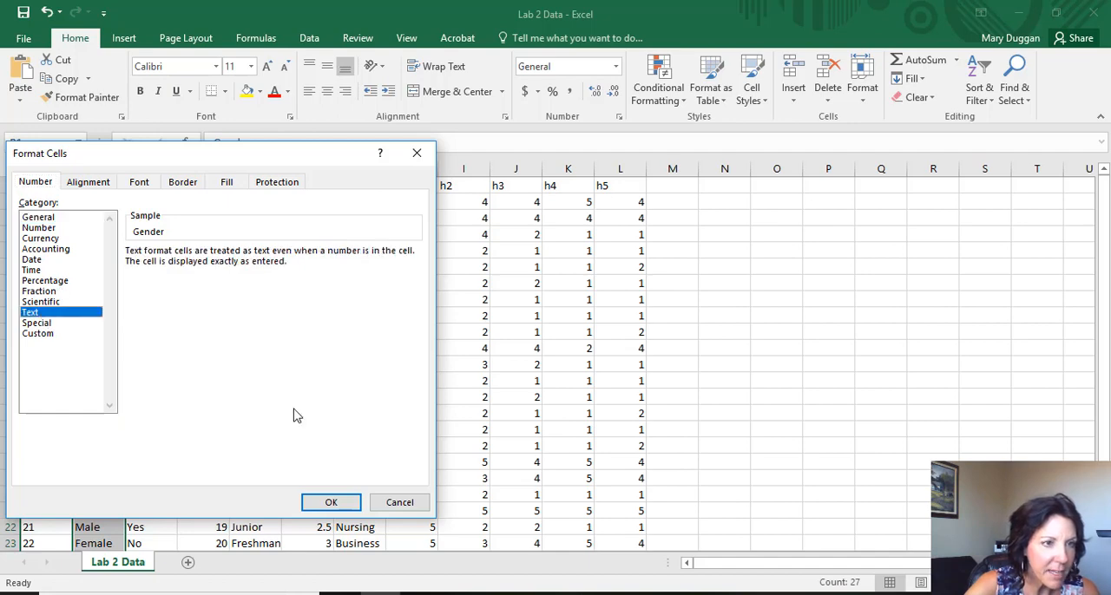
pyautogui.click(331, 503)
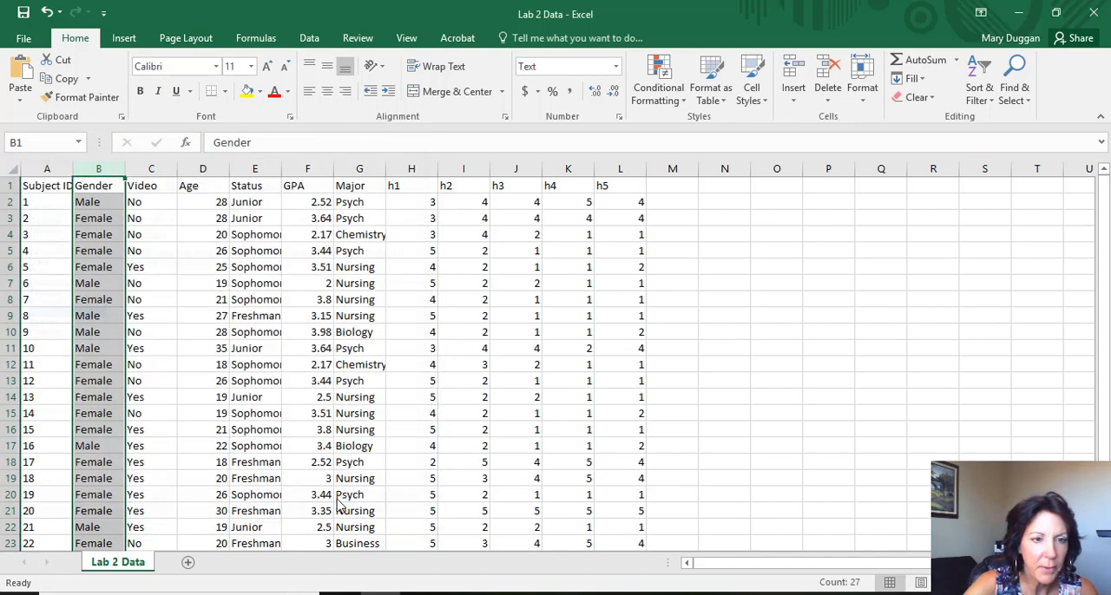
# - Format the entire Video column as Text
pyautogui.click(142, 166)
pyautogui.rightClick(144, 168)
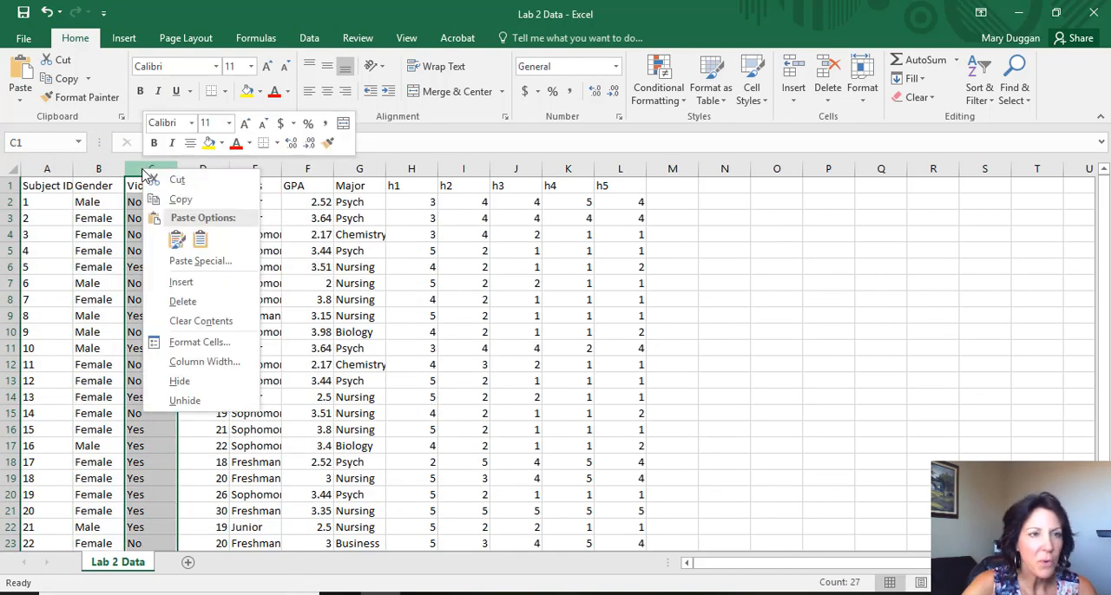
pyautogui.click(199, 342)
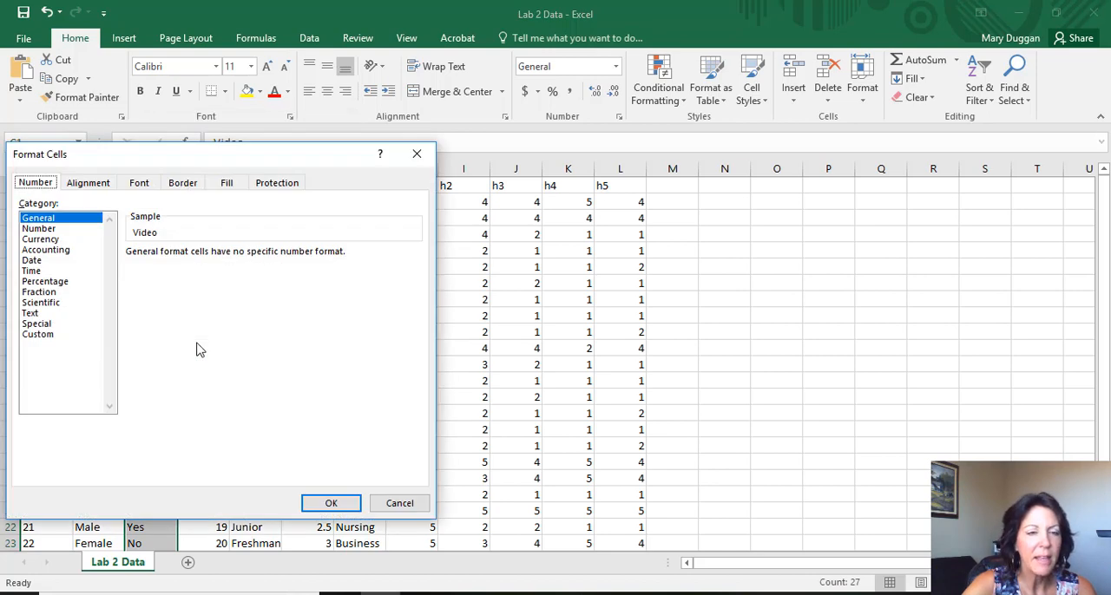
pyautogui.click(47, 303)
pyautogui.click(48, 315)
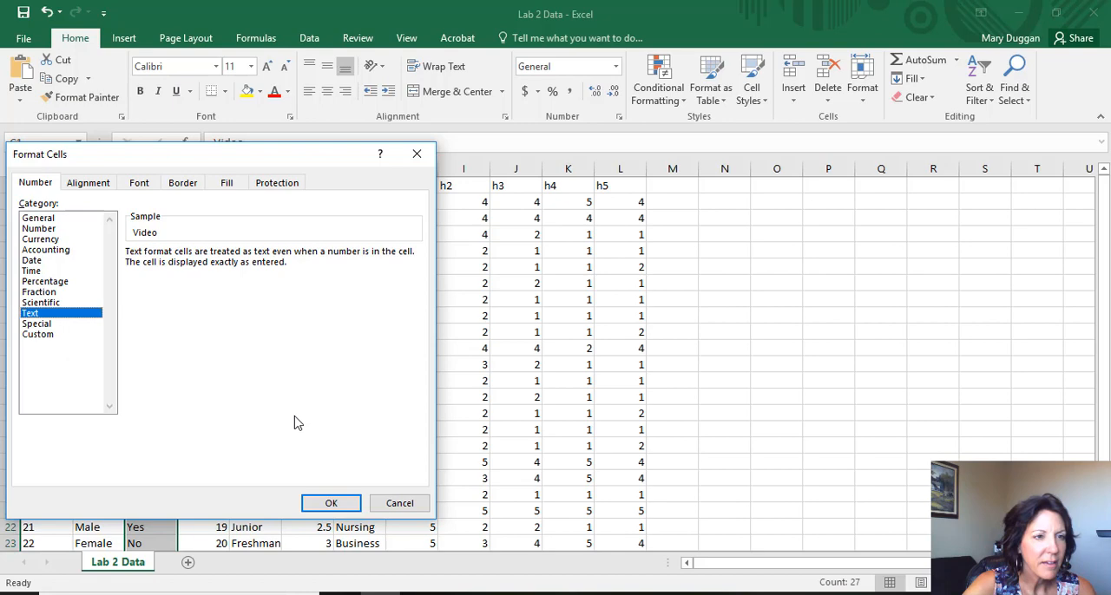
pyautogui.click(334, 504)
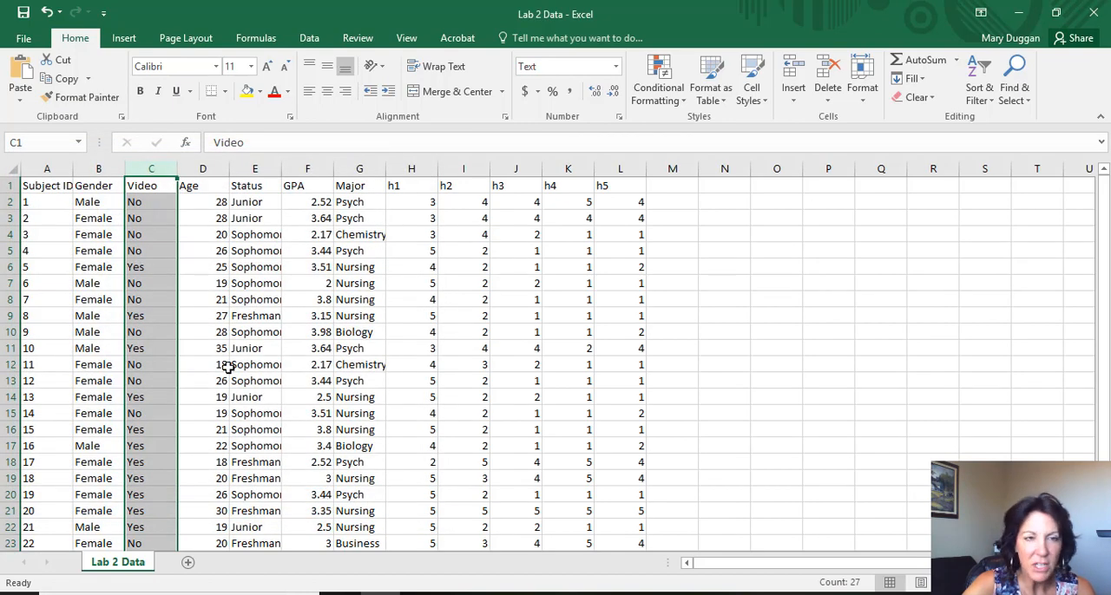
# - Format the Age values in D2:D27 as Number with 0 decimal places
pyautogui.moveTo(203, 202); pyautogui.dragTo(208, 497)
pyautogui.rightClick(208, 497)
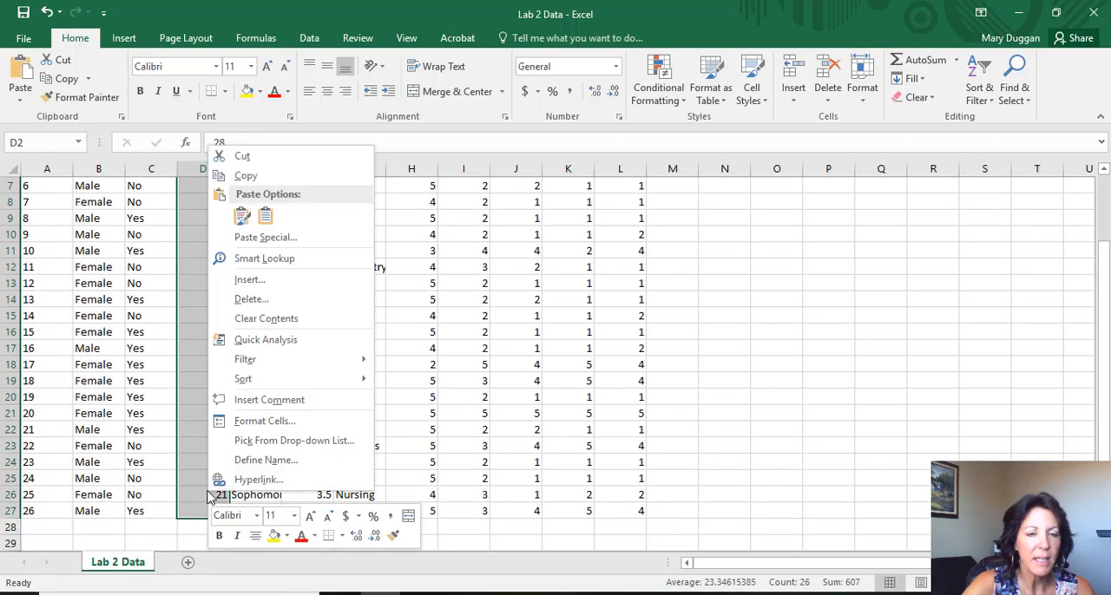
pyautogui.click(284, 423)
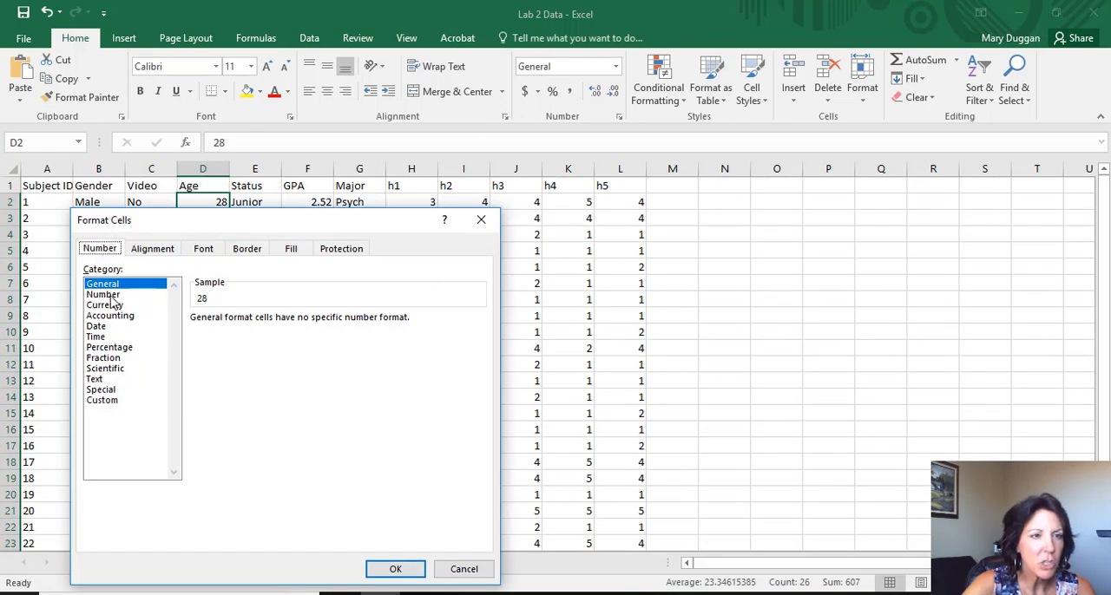
pyautogui.click(98, 286)
pyautogui.click(102, 295)
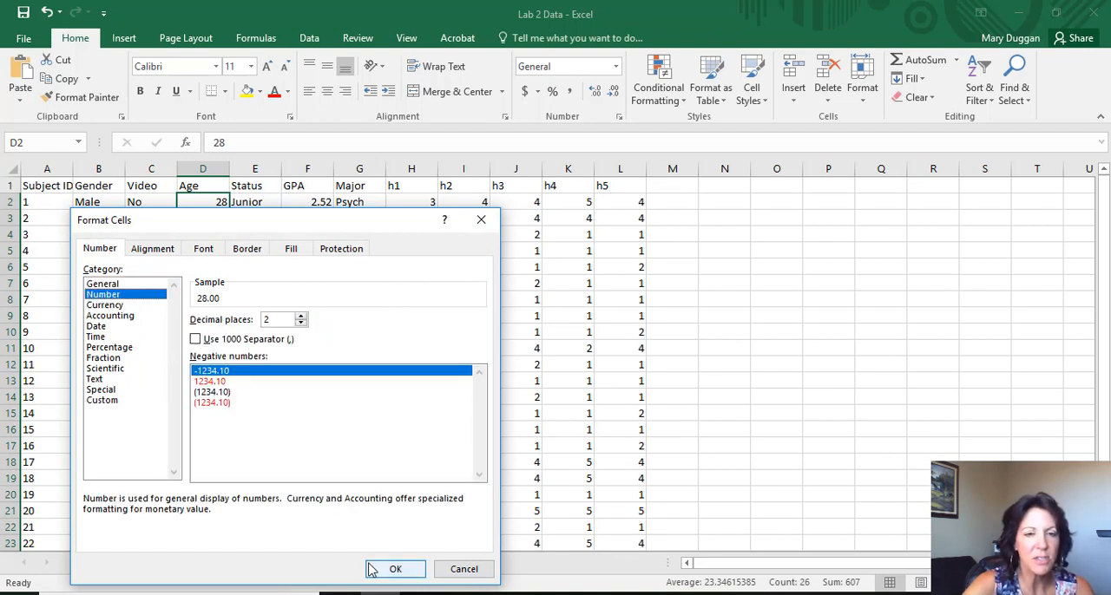
pyautogui.click(301, 324)
pyautogui.click(301, 324)
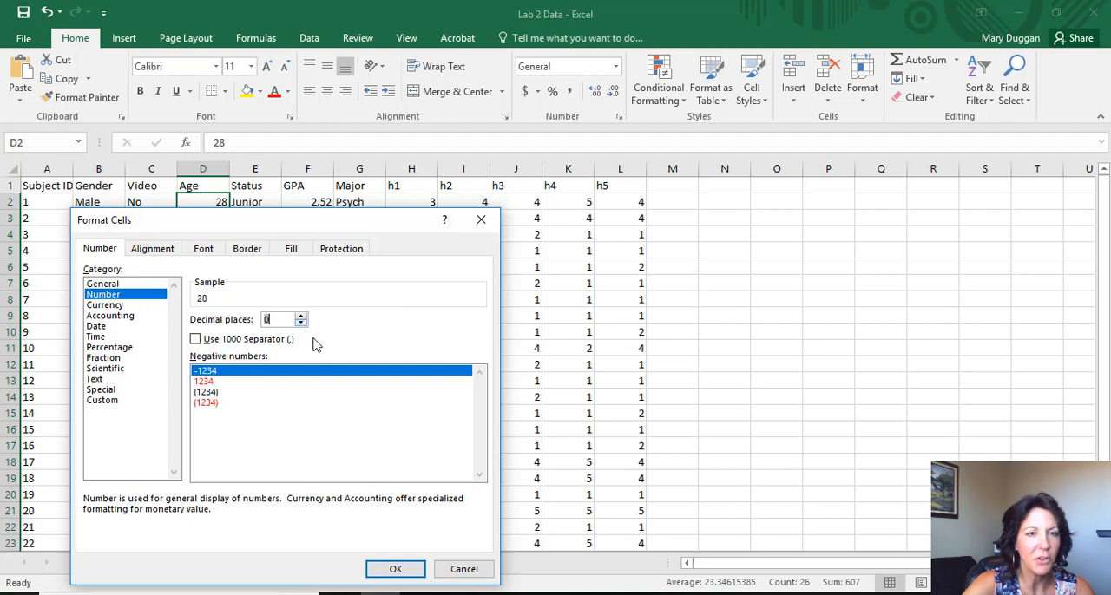
pyautogui.click(390, 568)
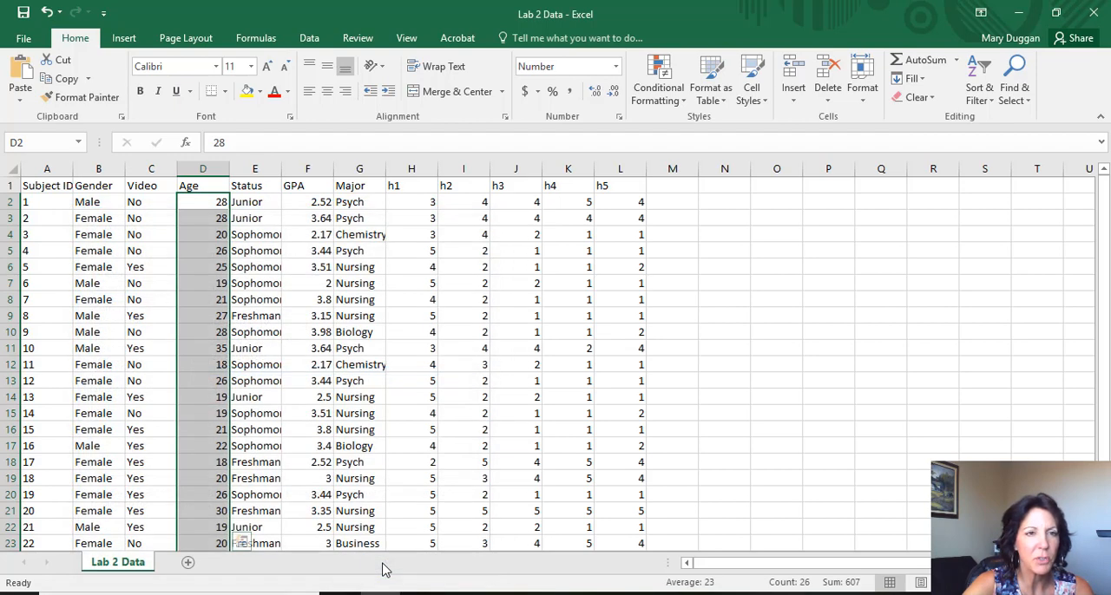
# - Format the entire Status column as Text
pyautogui.click(254, 167)
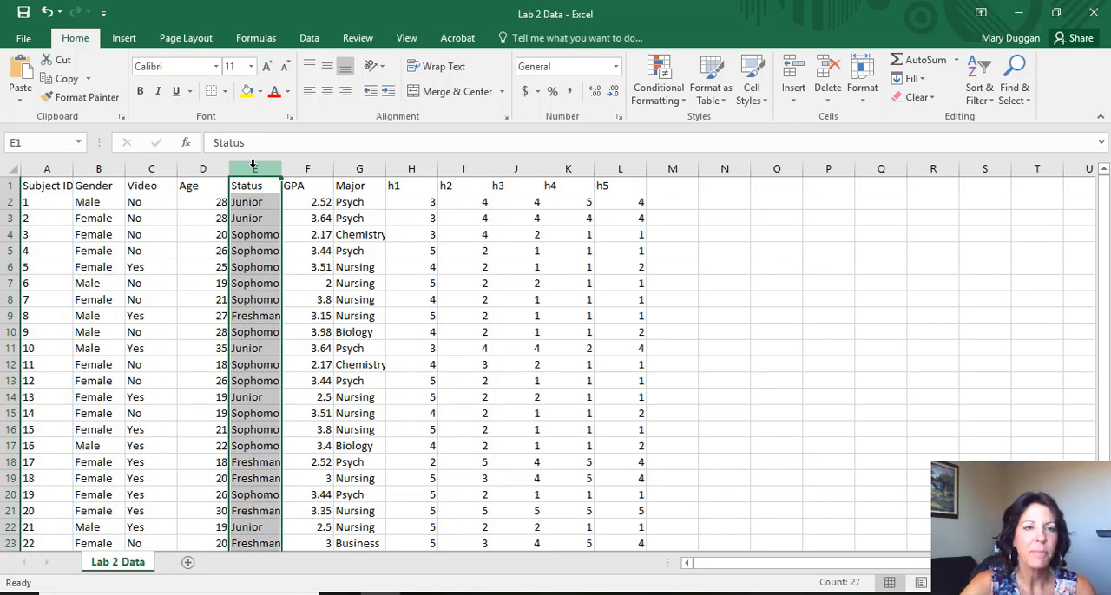
pyautogui.rightClick(253, 165)
pyautogui.click(295, 340)
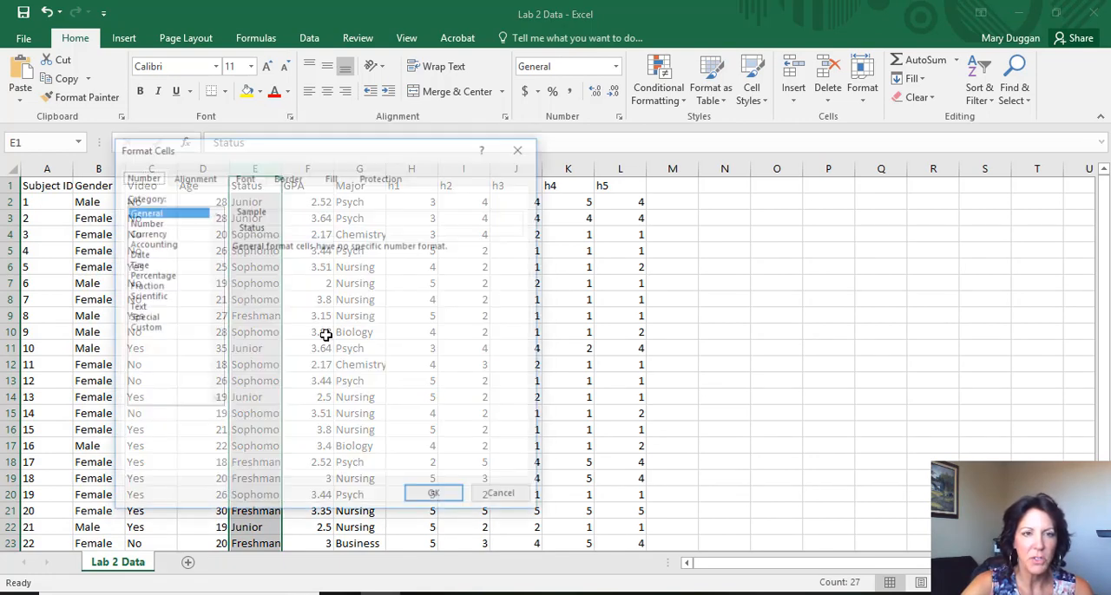
pyautogui.click(149, 308)
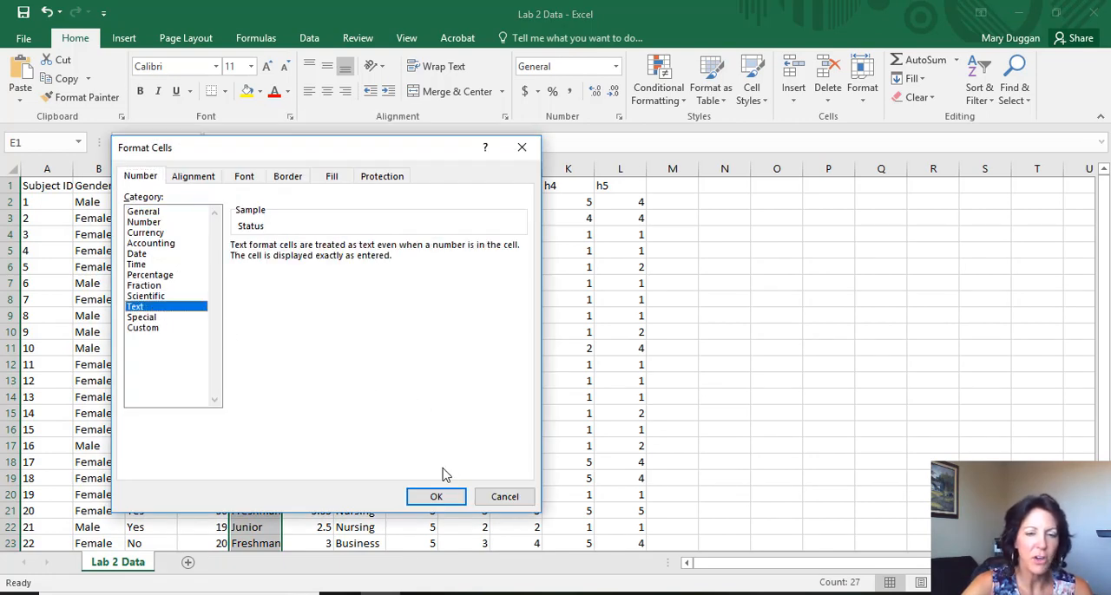
pyautogui.click(436, 495)
pyautogui.click(438, 495)
# - Format the GPA values in F2:F27 as Number with 2 decimal places
pyautogui.click(309, 169)
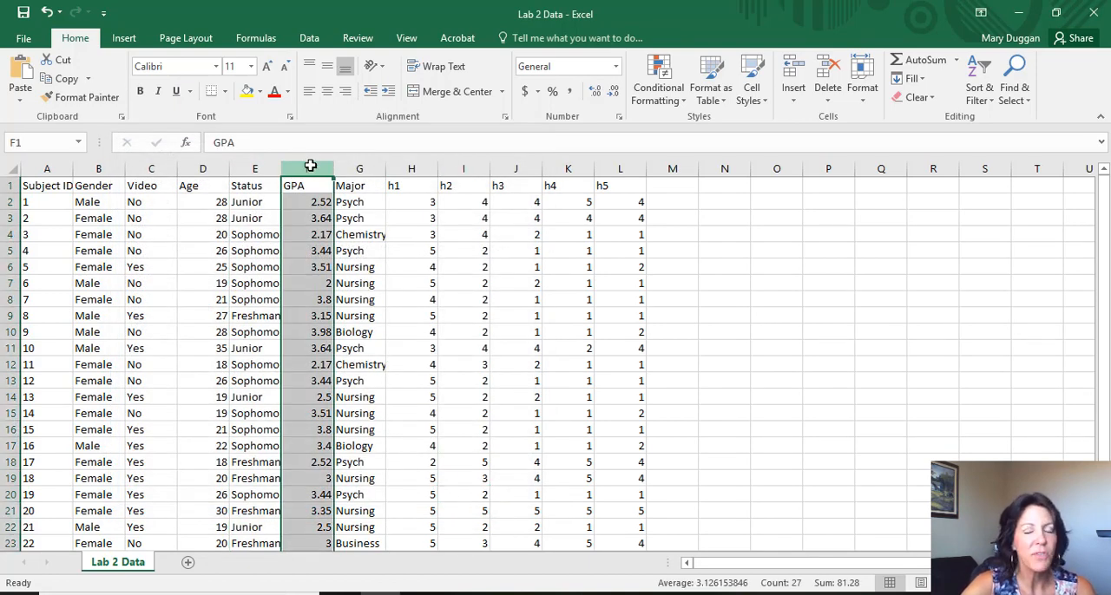
pyautogui.moveTo(304, 203)
pyautogui.mouseDown()
pyautogui.moveTo(312, 586)
pyautogui.moveTo(314, 492)
pyautogui.moveTo(335, 517)
pyautogui.moveTo(332, 496)
pyautogui.mouseUp()
pyautogui.rightClick(314, 492)
pyautogui.rightClick(315, 415)
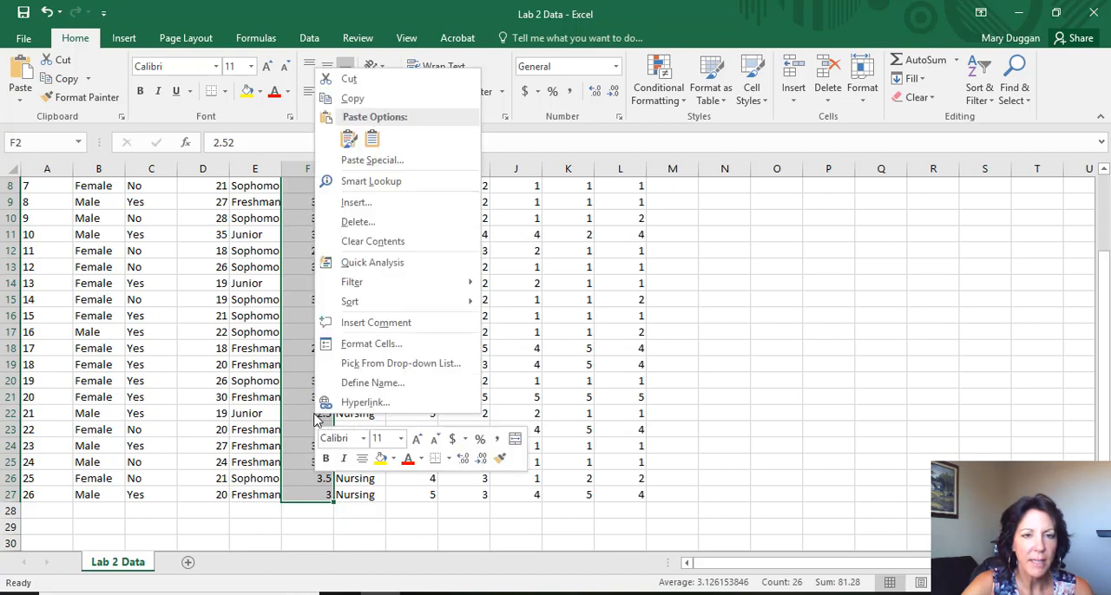
pyautogui.click(397, 347)
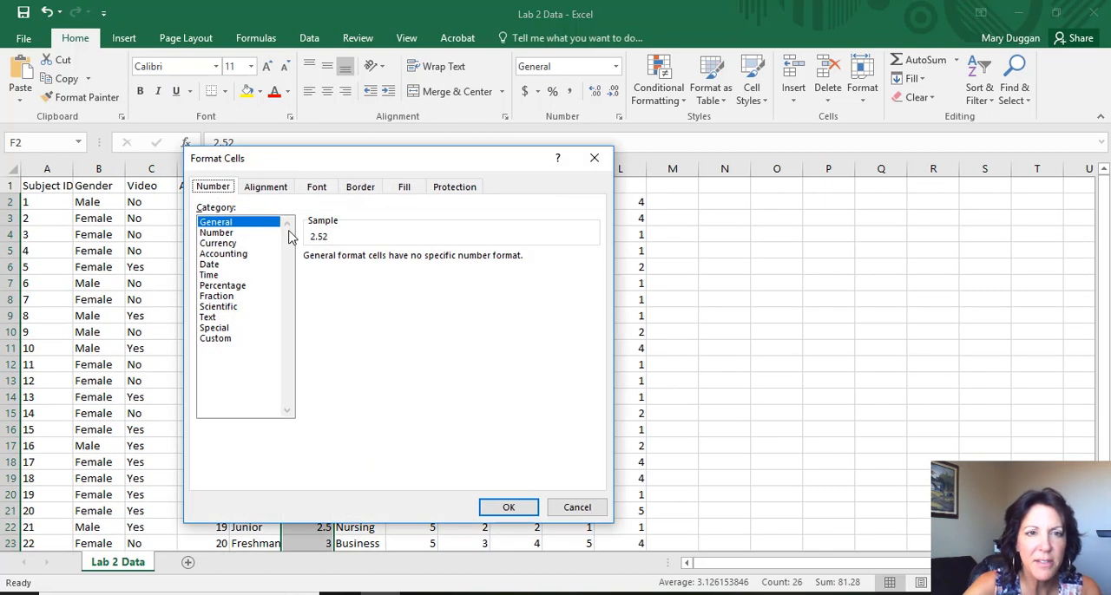
pyautogui.click(221, 233)
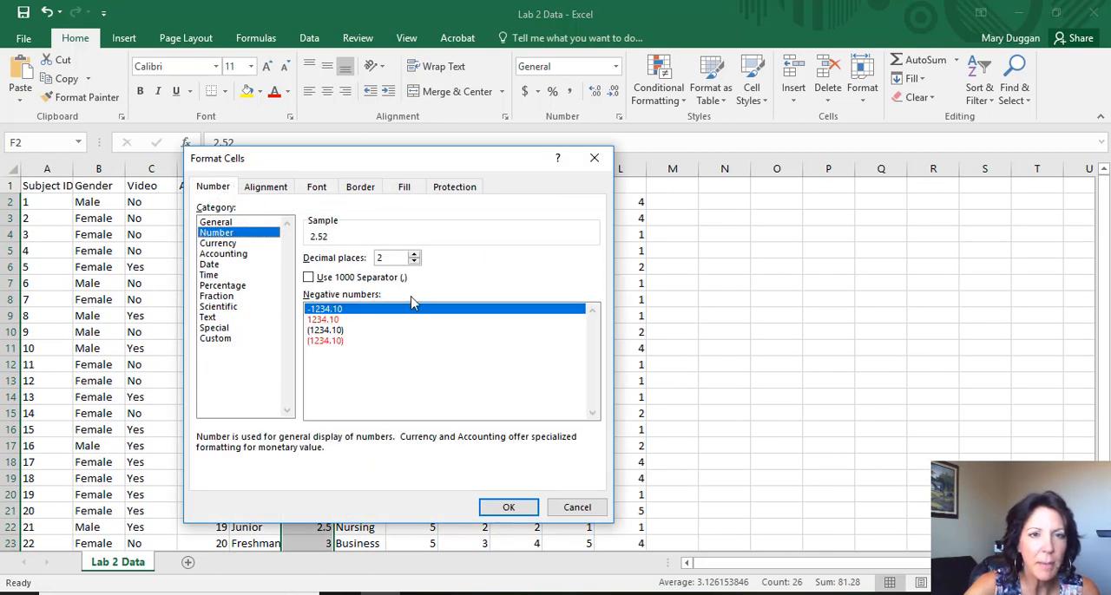
pyautogui.click(523, 506)
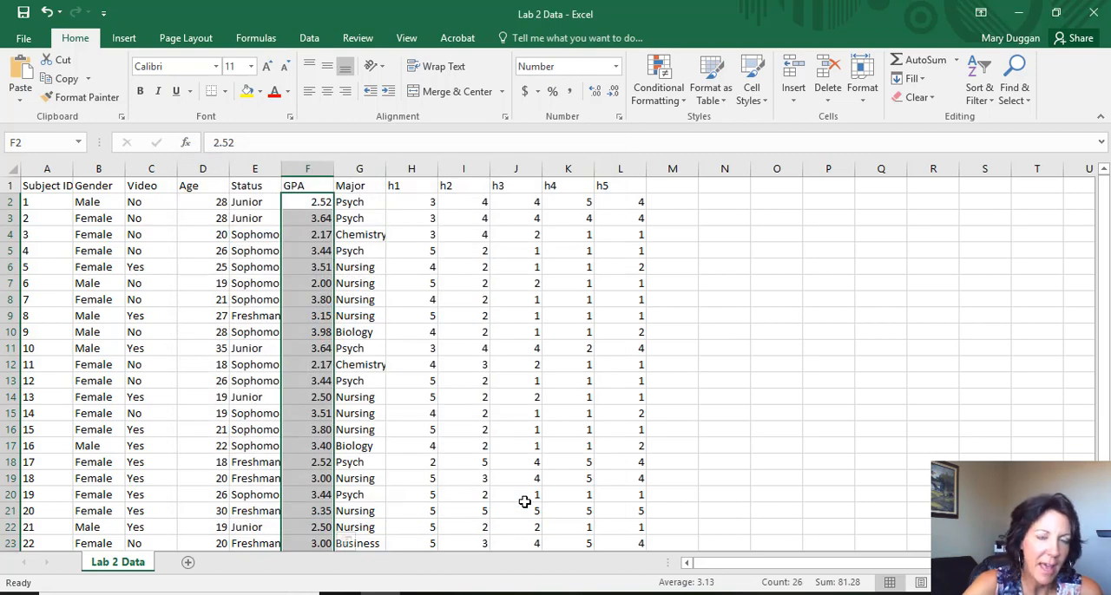
# - Format the entire Major column as Text and deselect it
pyautogui.click(365, 169)
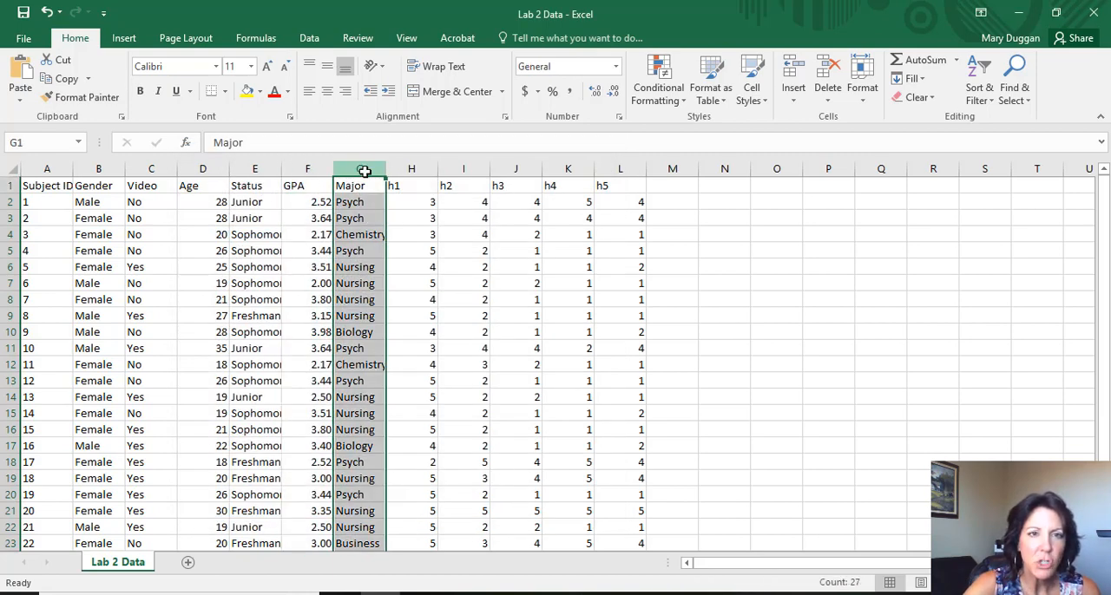
pyautogui.rightClick(365, 169)
pyautogui.click(408, 346)
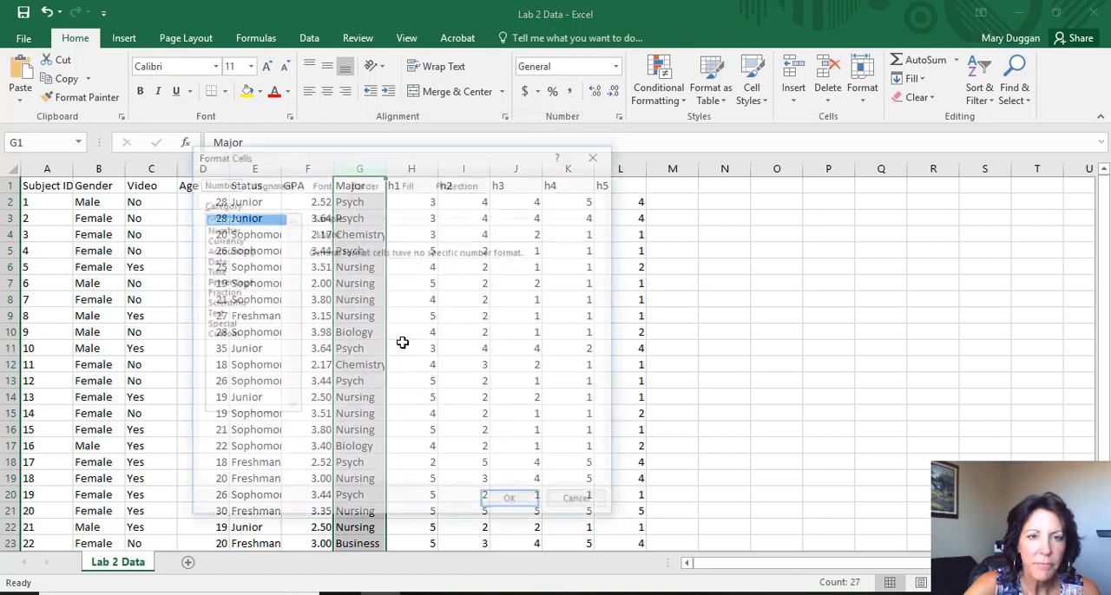
pyautogui.click(217, 313)
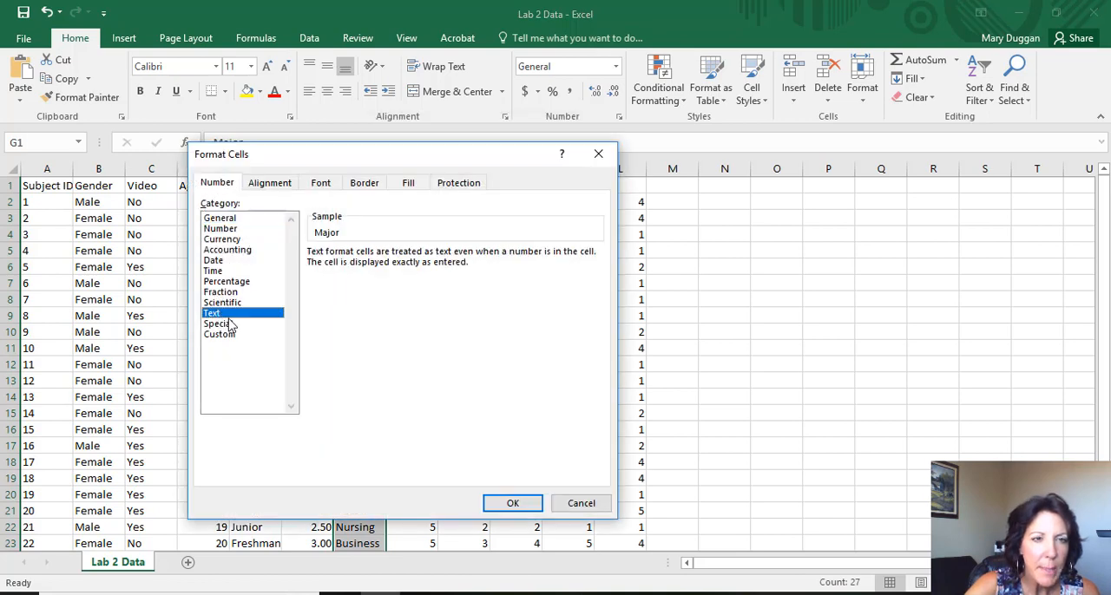
pyautogui.click(508, 502)
pyautogui.click(672, 475)
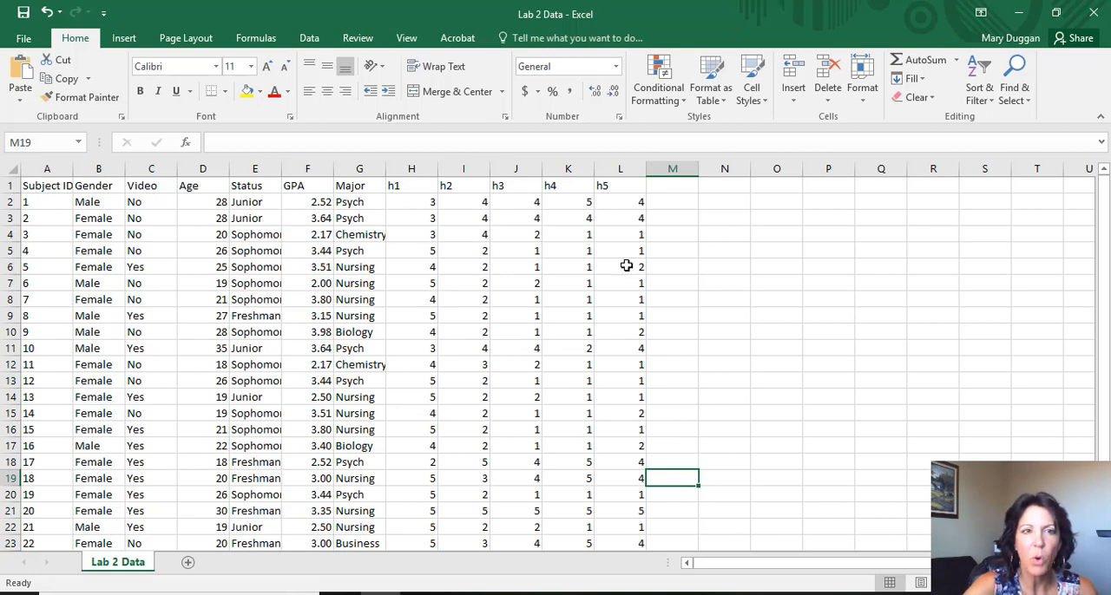
# - Format the h1 to h5 responses in H2:L27 as Number with 0 decimal places
pyautogui.moveTo(407, 203); pyautogui.dragTo(642, 498)
pyautogui.rightClick(642, 500)
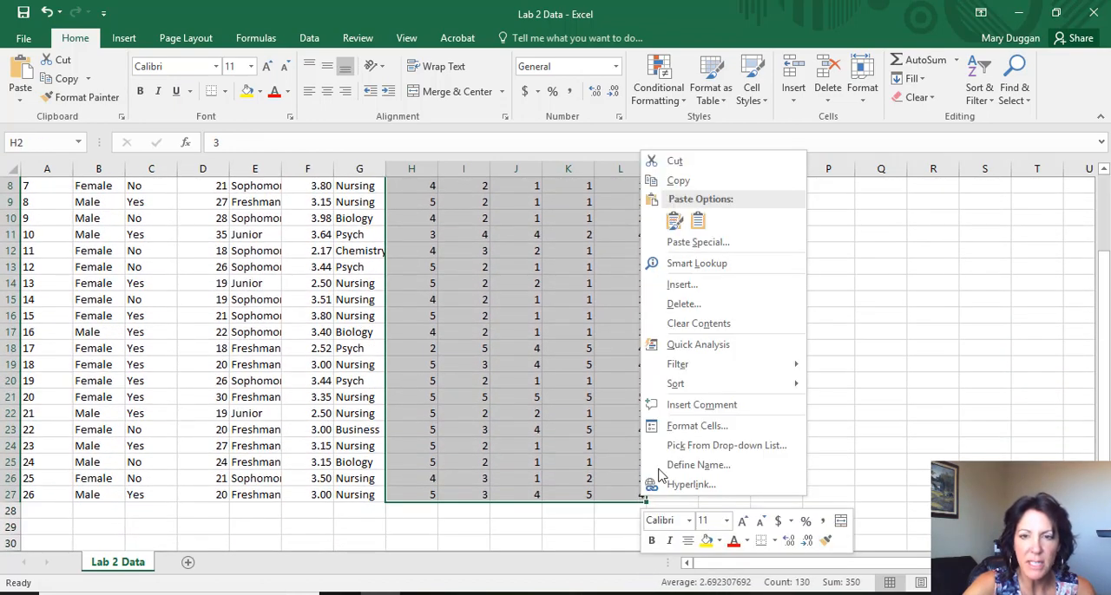
pyautogui.click(685, 427)
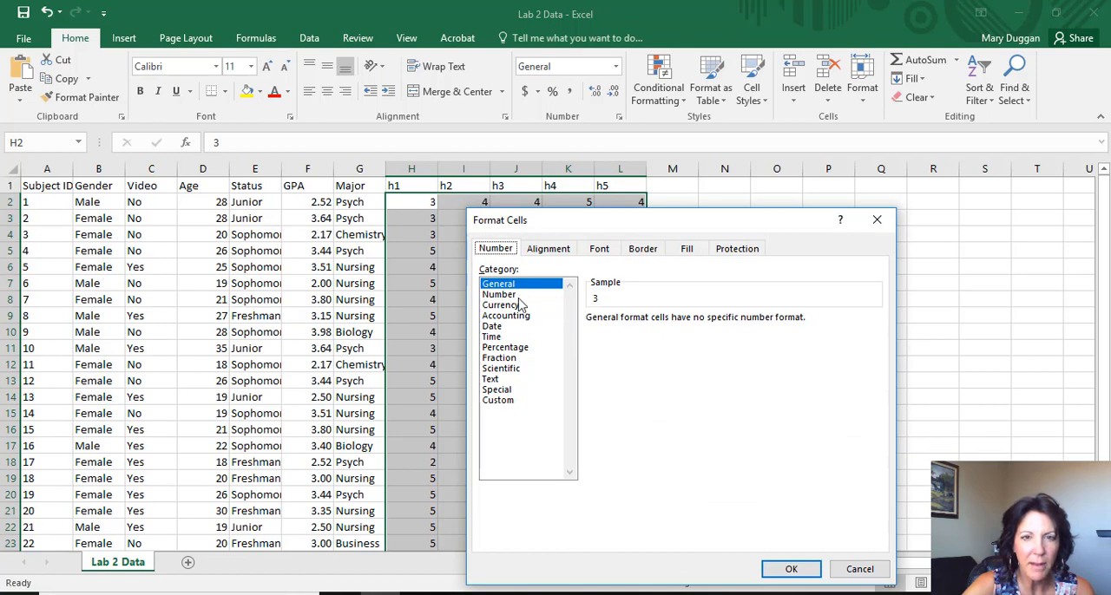
pyautogui.click(512, 295)
pyautogui.click(696, 325)
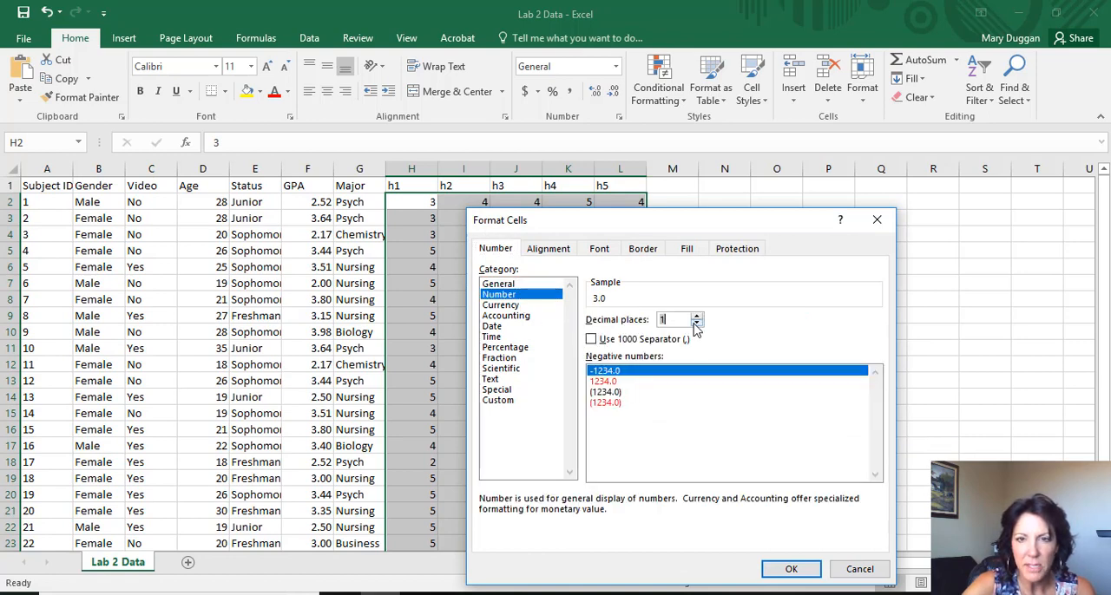
pyautogui.click(696, 324)
pyautogui.click(790, 568)
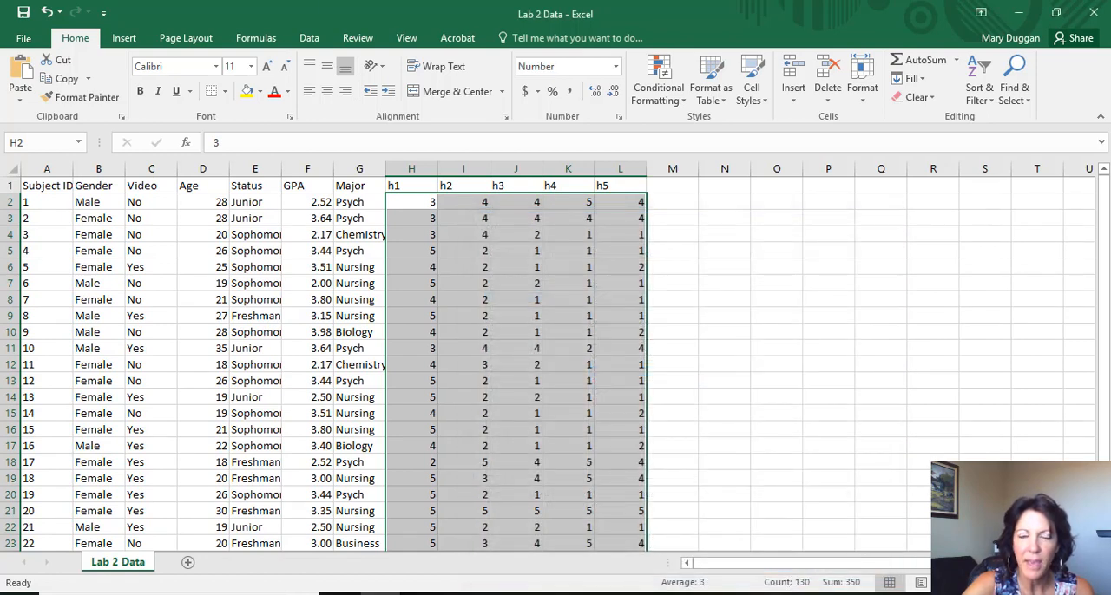
# - Save the workbook, keeping the CSV (Comma delimited) format, and deselect the response cells
pyautogui.click(16, 41)
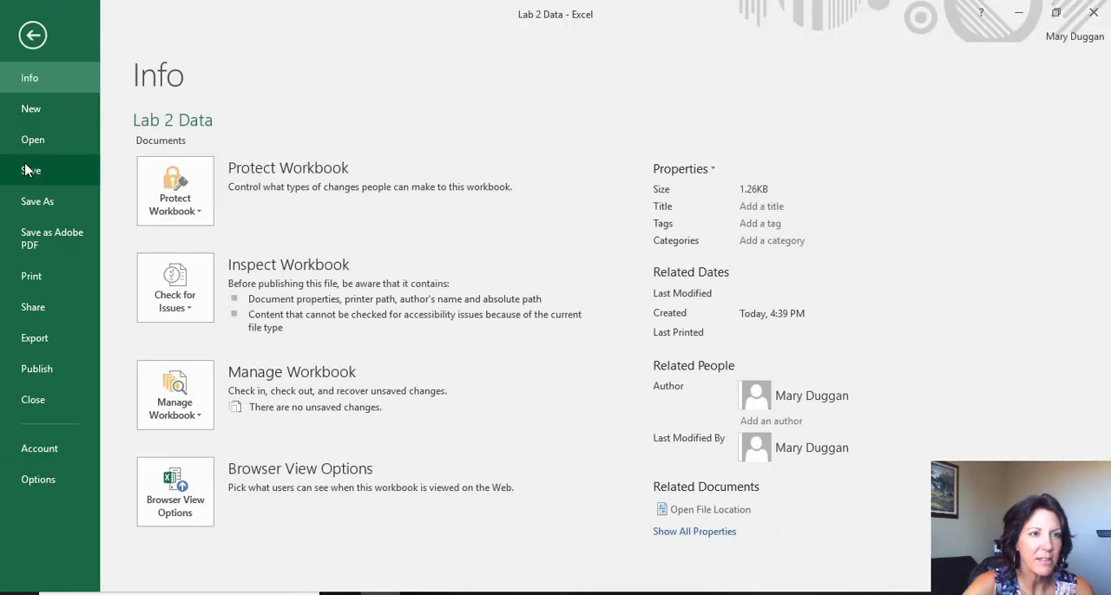
pyautogui.click(22, 170)
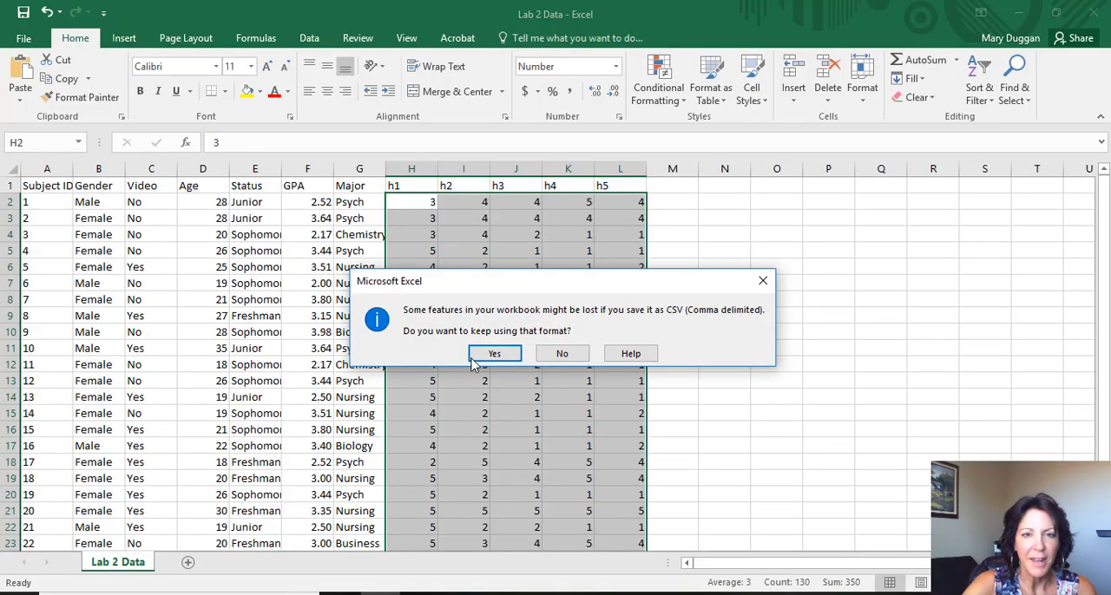
pyautogui.click(488, 355)
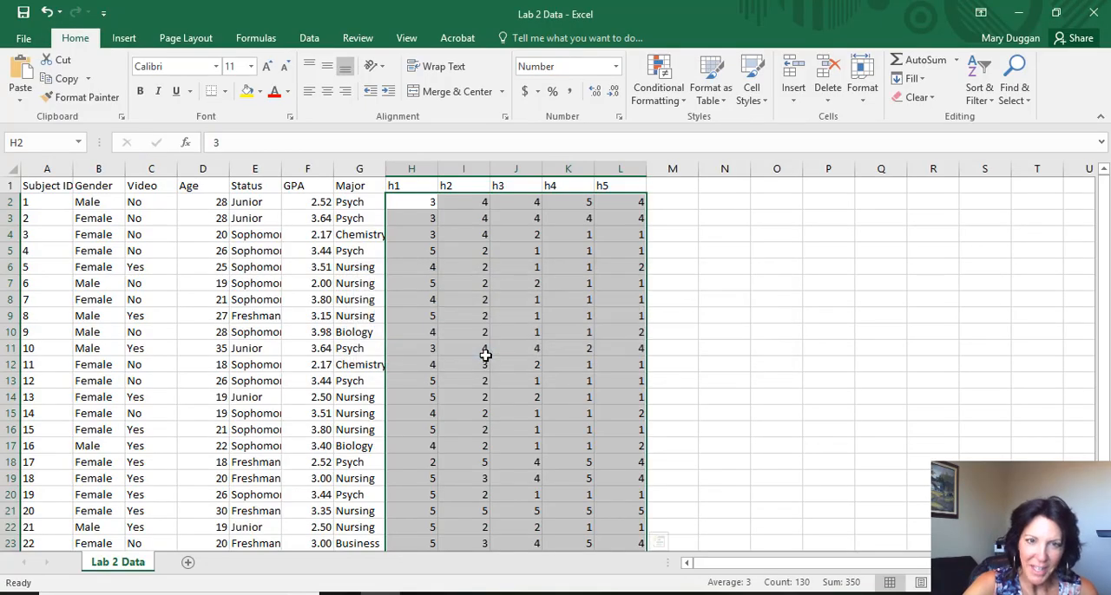
pyautogui.click(847, 341)
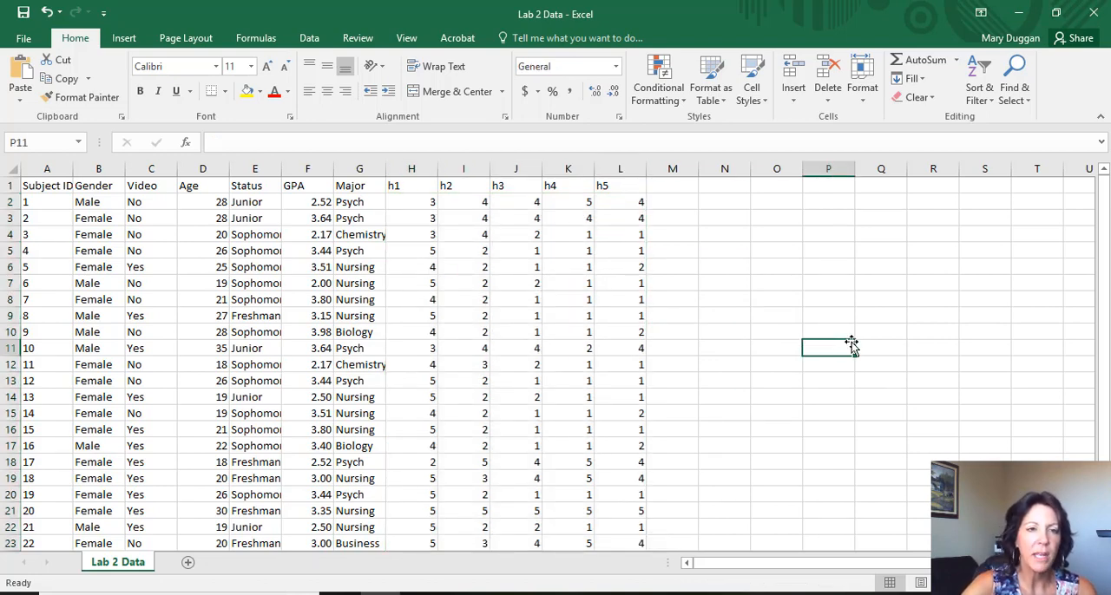
# - Close the workbook, saving its changes as Lab 2 Data in CSV format over the existing file in Documents
pyautogui.click(1098, 15)
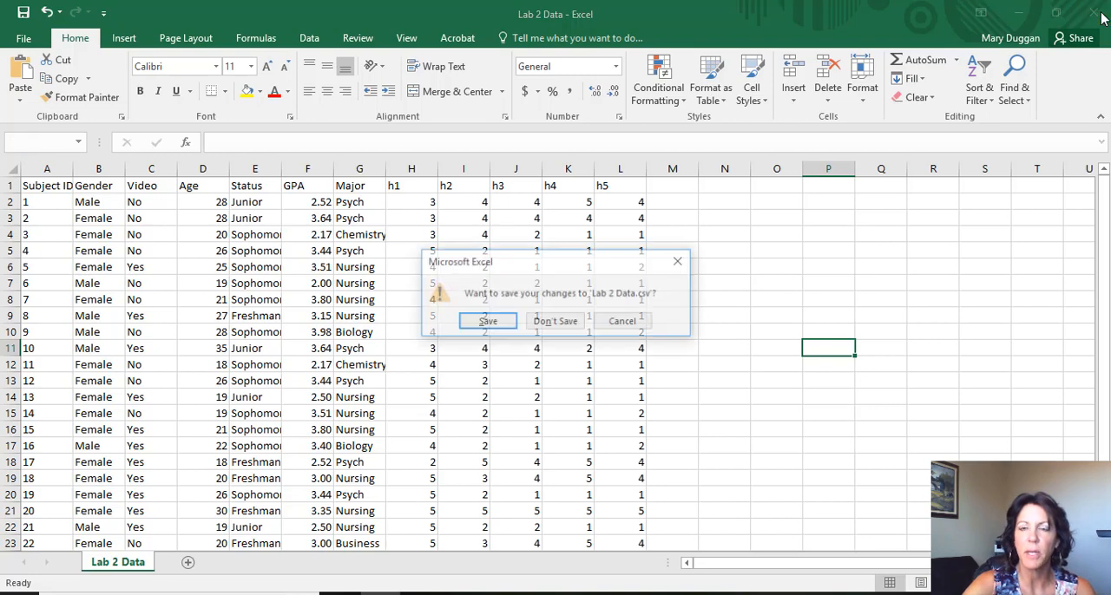
pyautogui.click(488, 321)
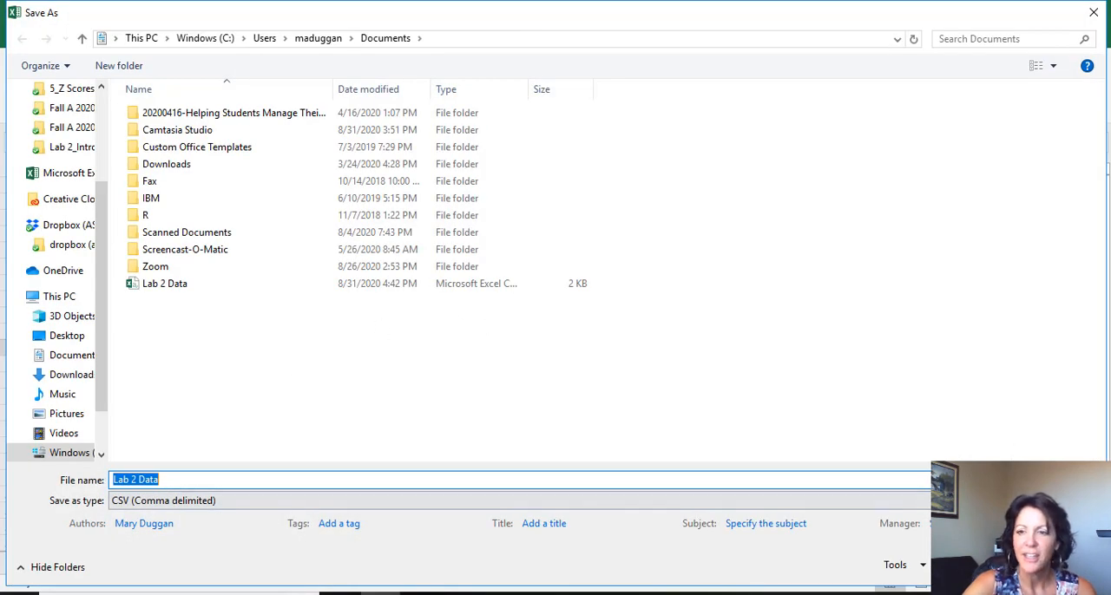
pyautogui.press('Return')
pyautogui.click(595, 307)
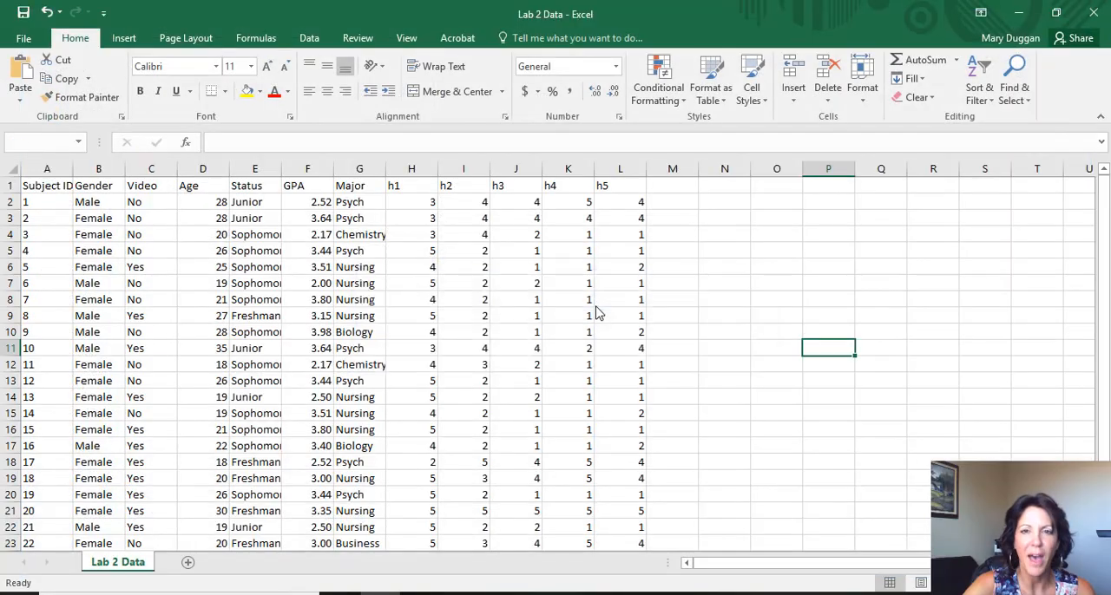
pyautogui.click(495, 354)
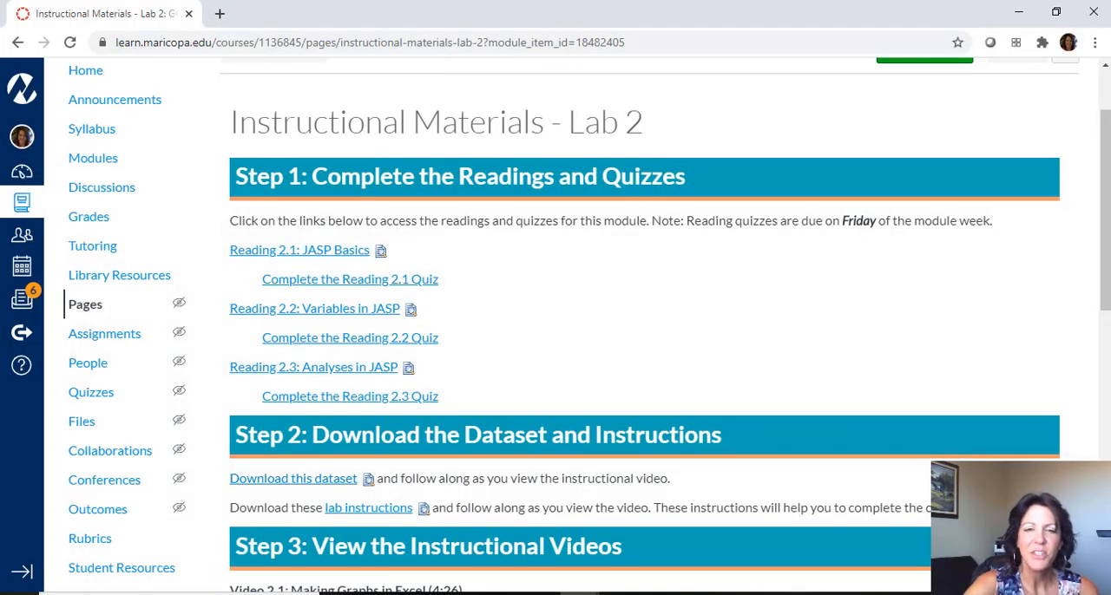
# - Consult the JASP upload instructions in Lab 2 Directions.pdf in Acrobat, and launch JASP 0.13.1.0
pyautogui.click(738, 593)
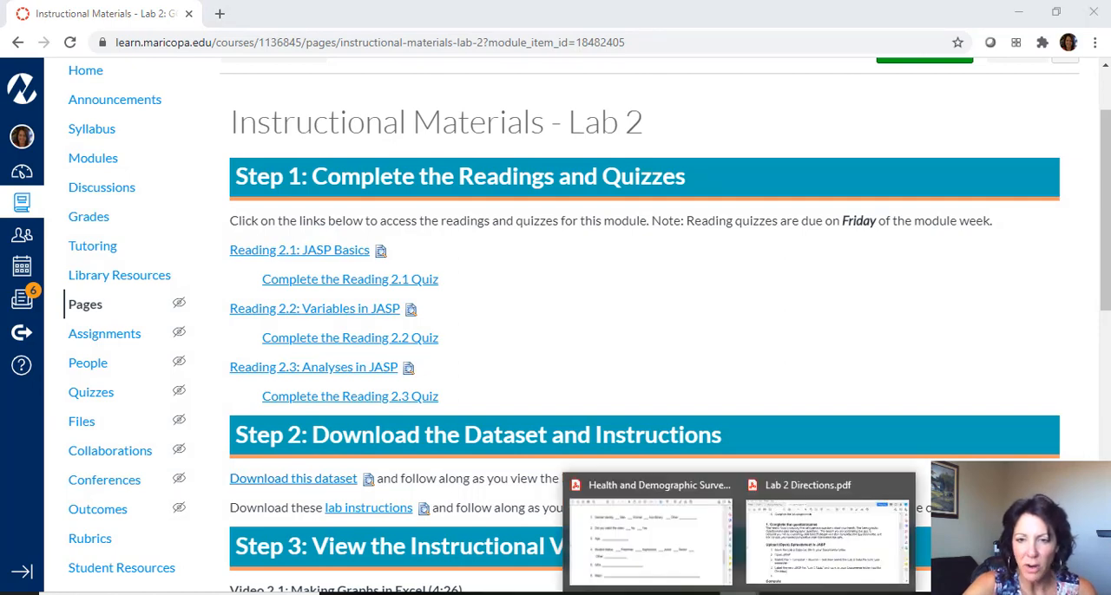
pyautogui.click(824, 542)
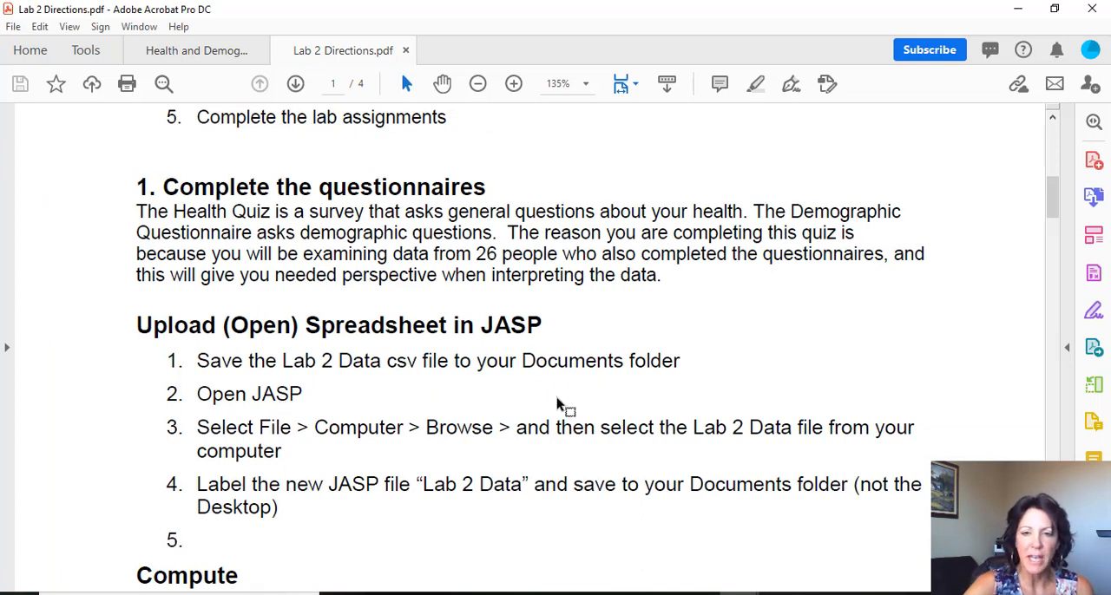
pyautogui.press('super')
pyautogui.write('jasp')
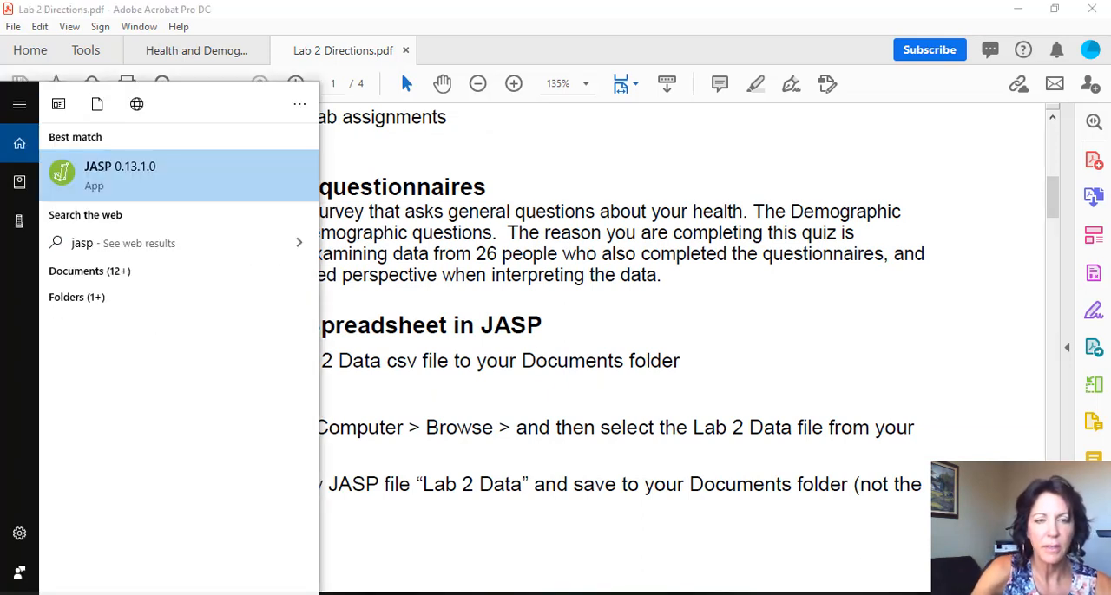
pyautogui.click(115, 174)
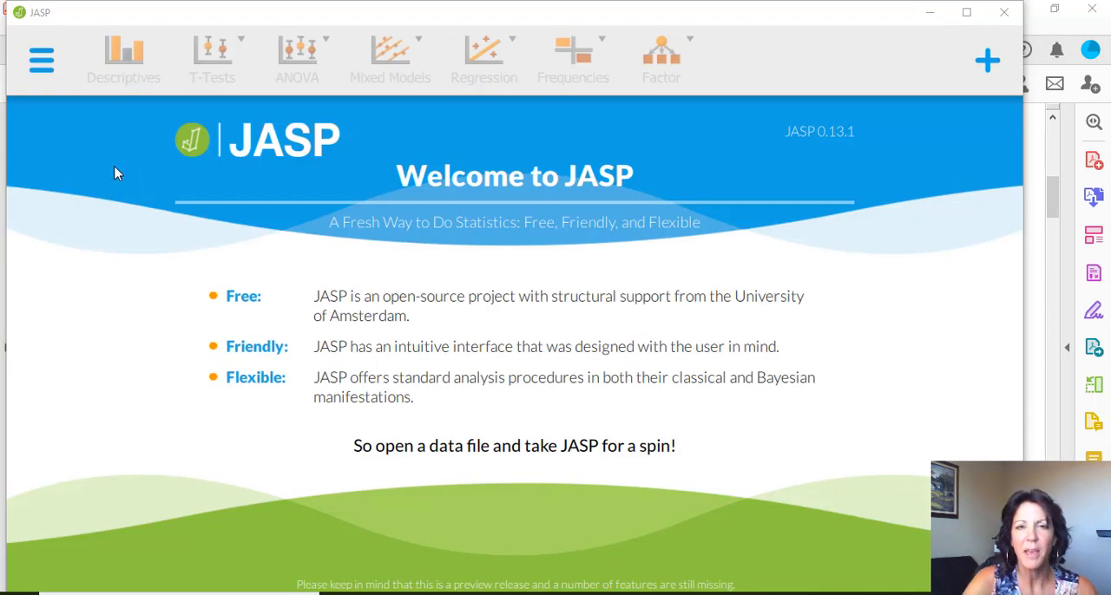
# - Open the Lab 2 Data CSV file from the Lab 2_Introduction to JASP folder and maximize the JASP window
pyautogui.click(409, 456)
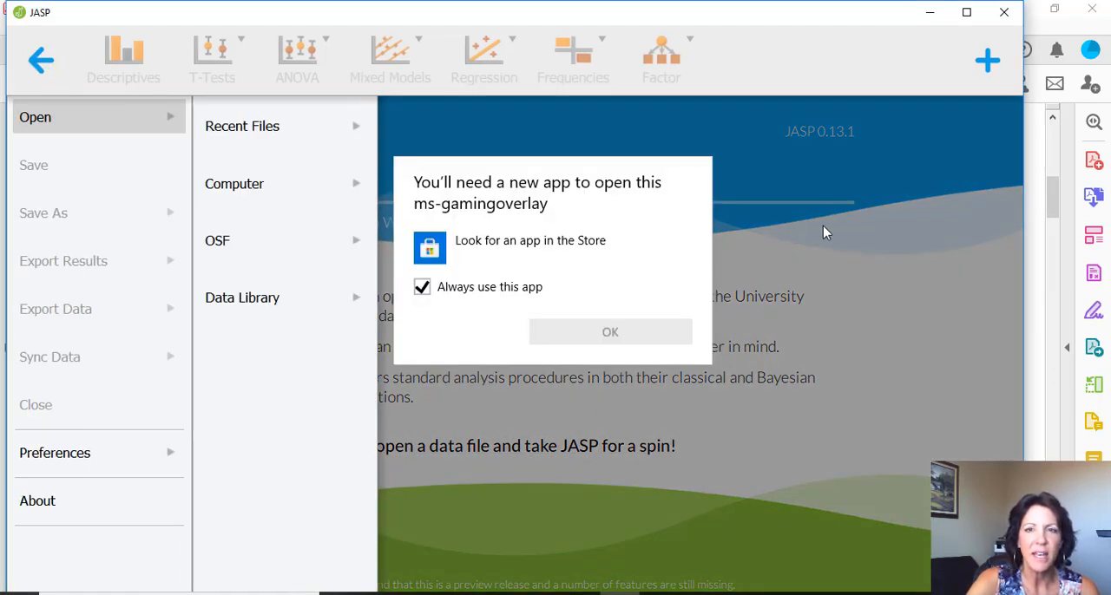
pyautogui.click(772, 279)
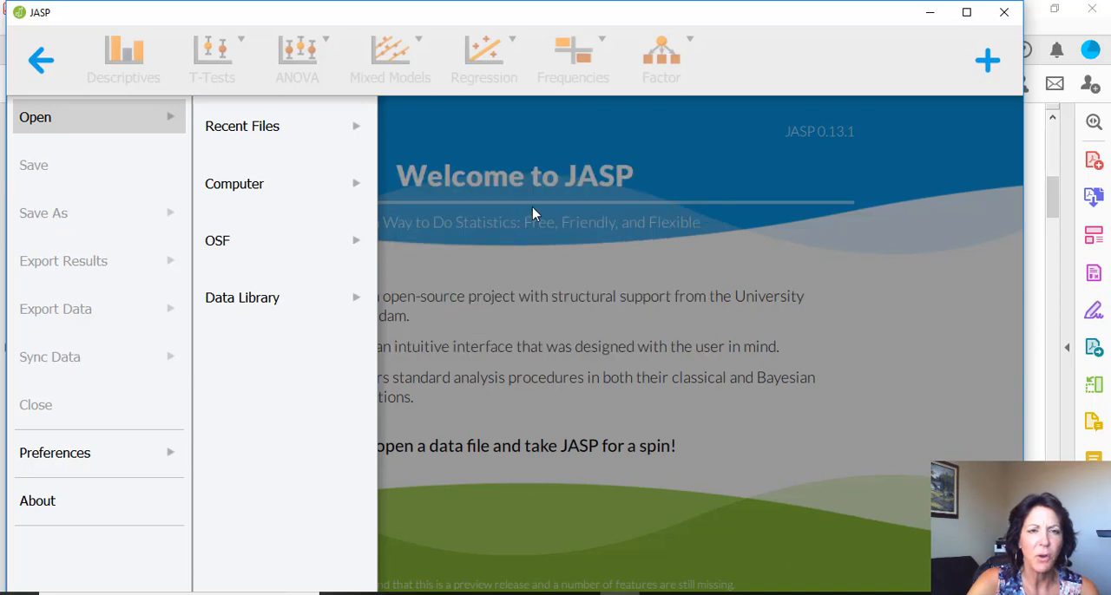
pyautogui.click(235, 145)
pyautogui.click(232, 186)
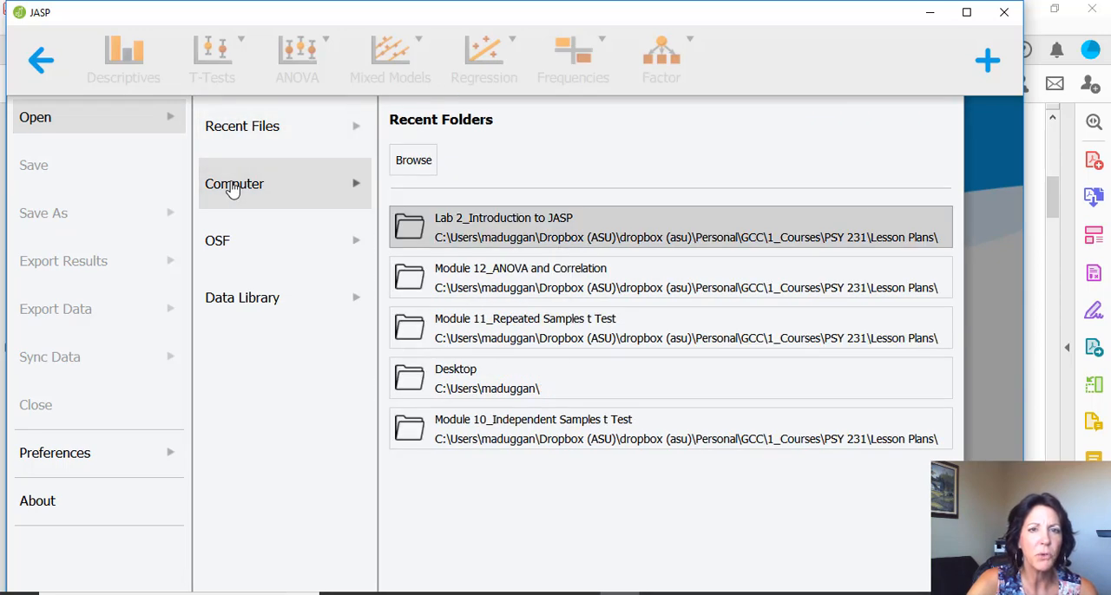
pyautogui.click(419, 161)
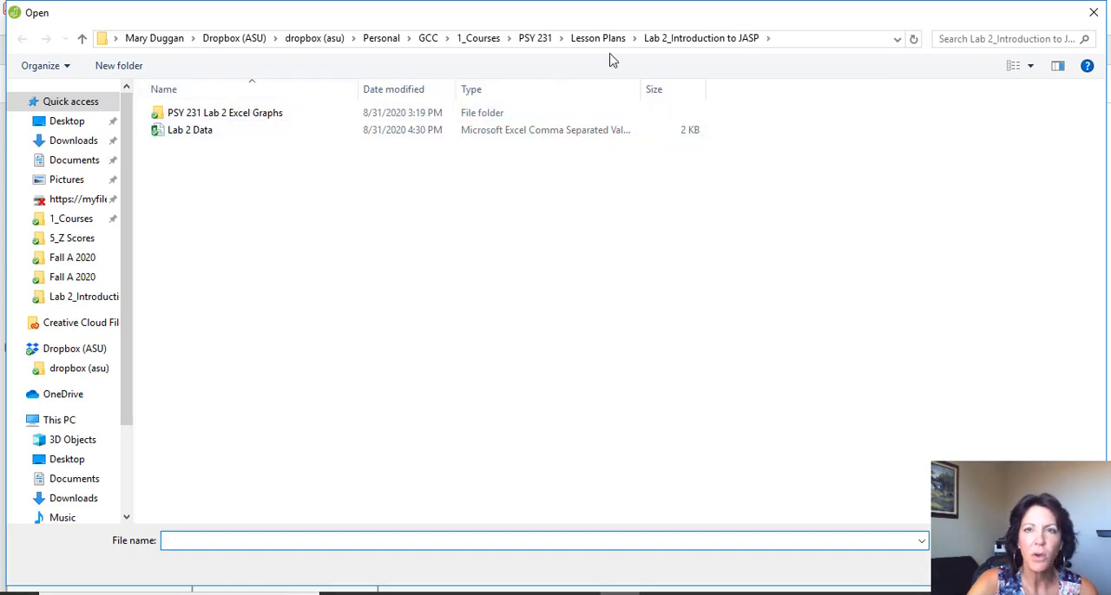
pyautogui.click(196, 135)
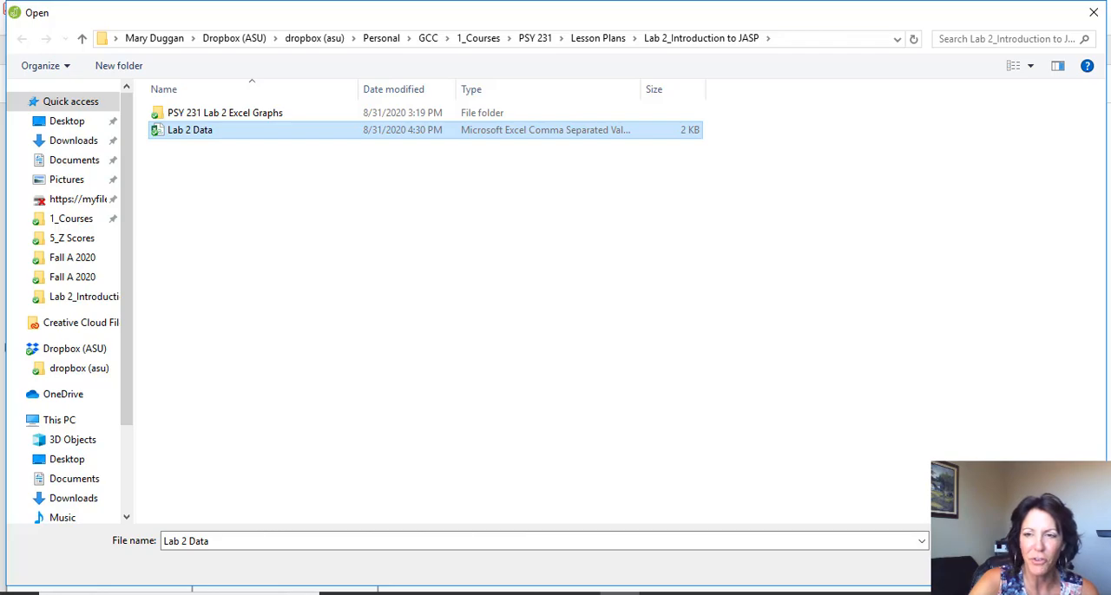
pyautogui.click(979, 568)
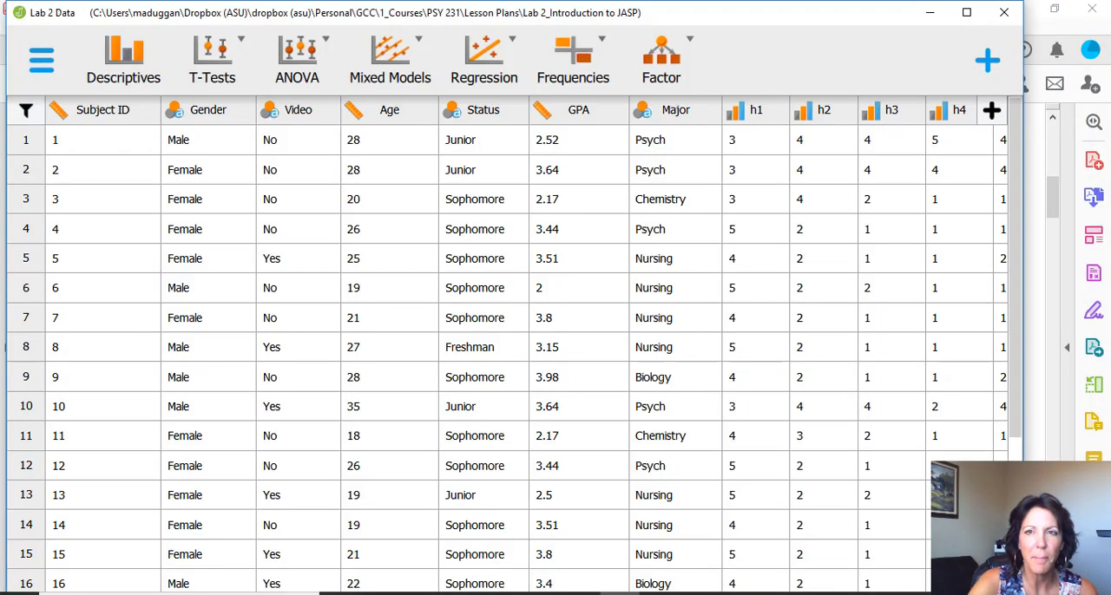
pyautogui.click(966, 13)
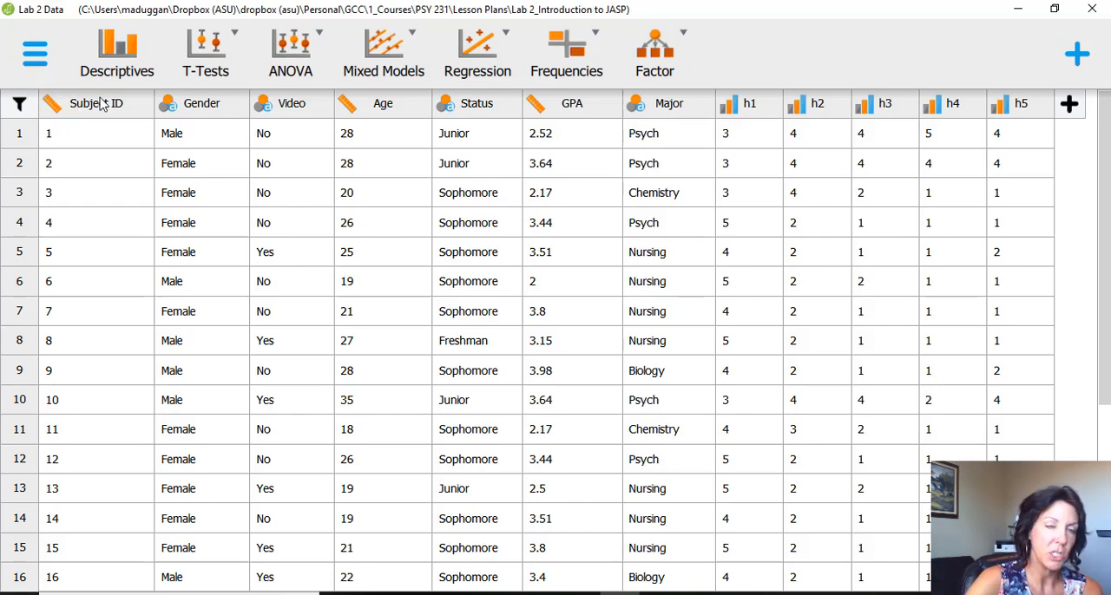
# - Set the Subject ID column type to Nominal and try to set the Status column type to Ordinal
pyautogui.click(50, 111)
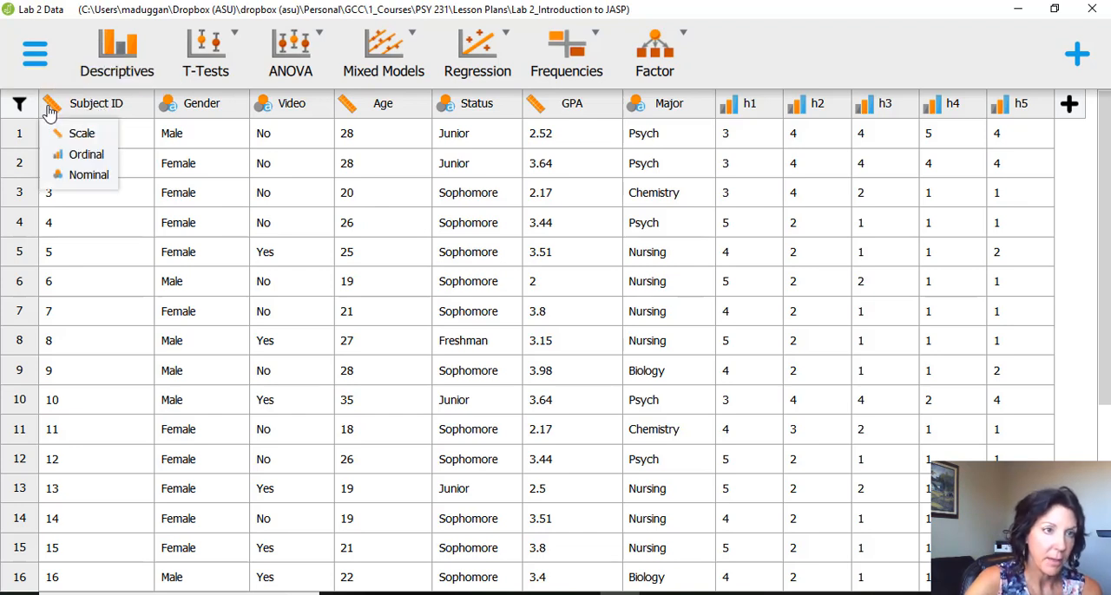
pyautogui.click(87, 174)
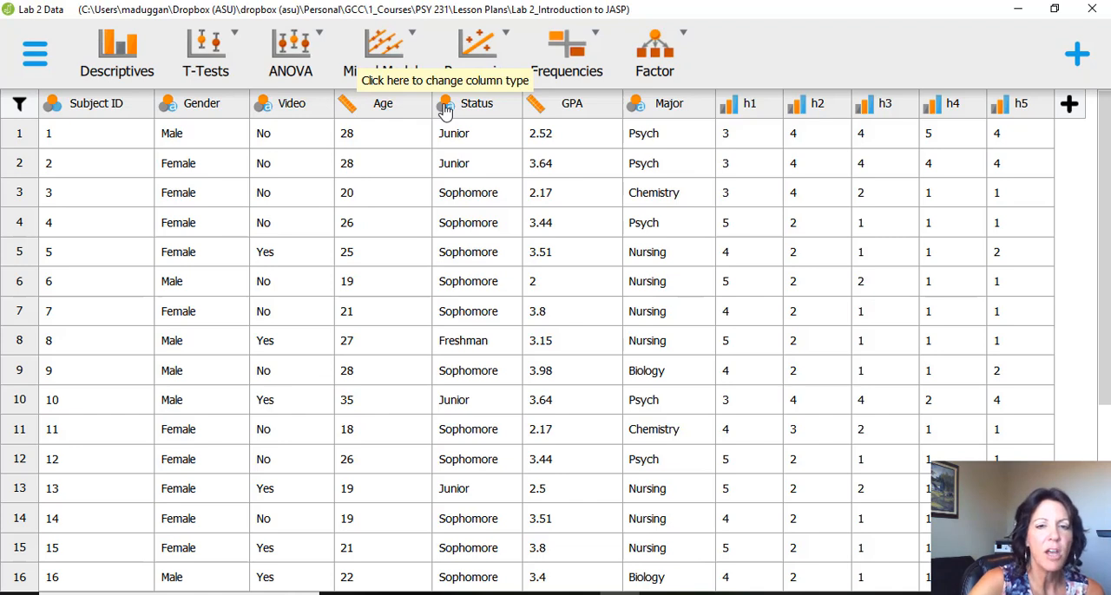
pyautogui.click(446, 106)
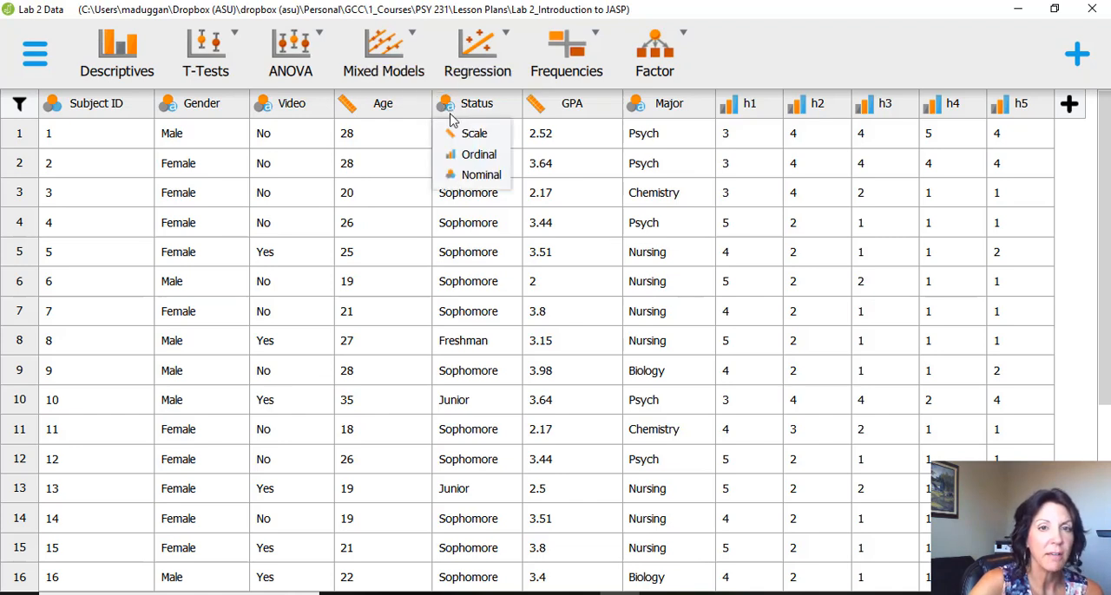
pyautogui.click(478, 156)
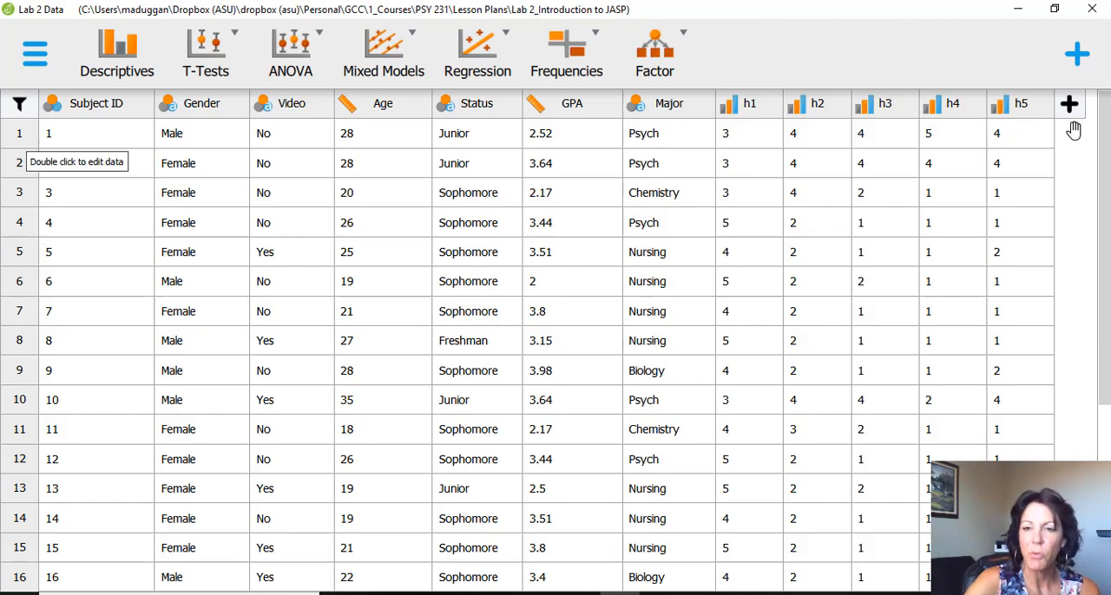
# - Set the column type of h1, h2, h3, h4 and h5 to Scale
pyautogui.click(729, 108)
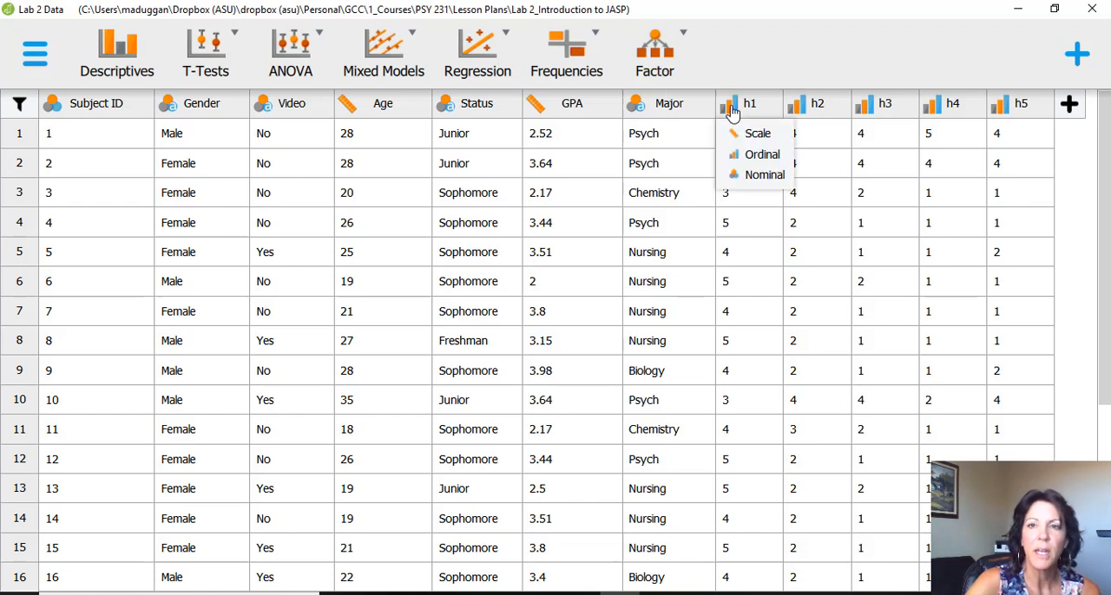
pyautogui.click(746, 135)
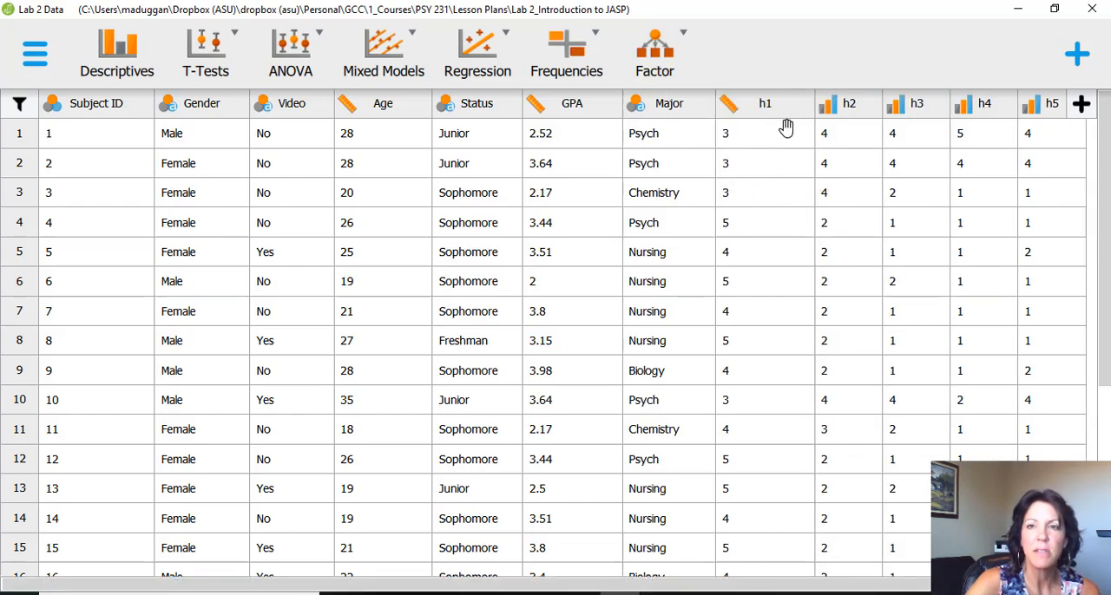
pyautogui.click(828, 106)
pyautogui.click(829, 133)
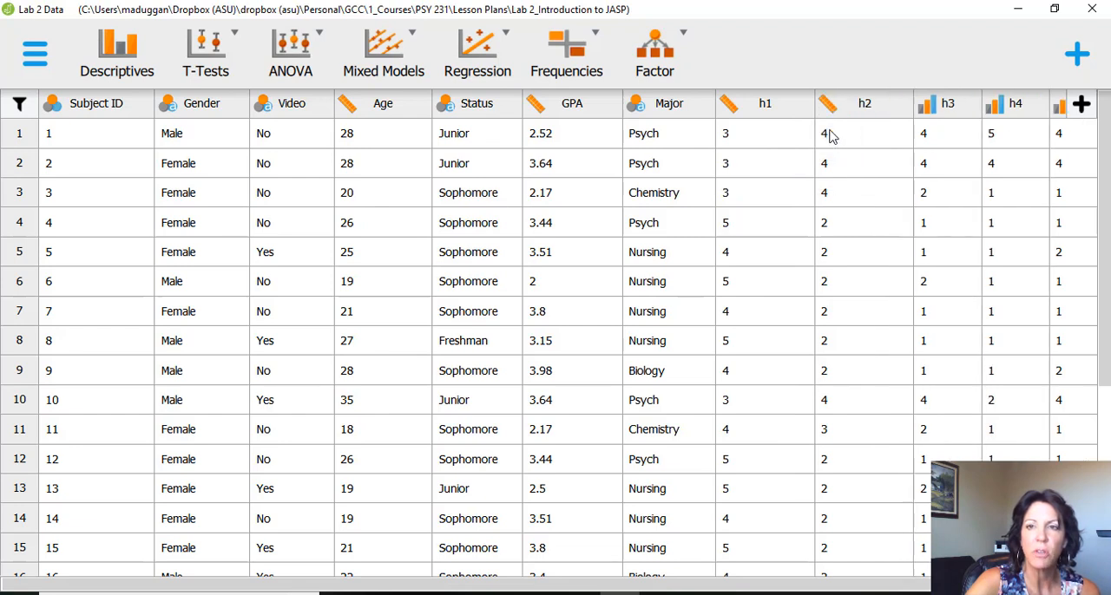
pyautogui.click(927, 106)
pyautogui.click(929, 136)
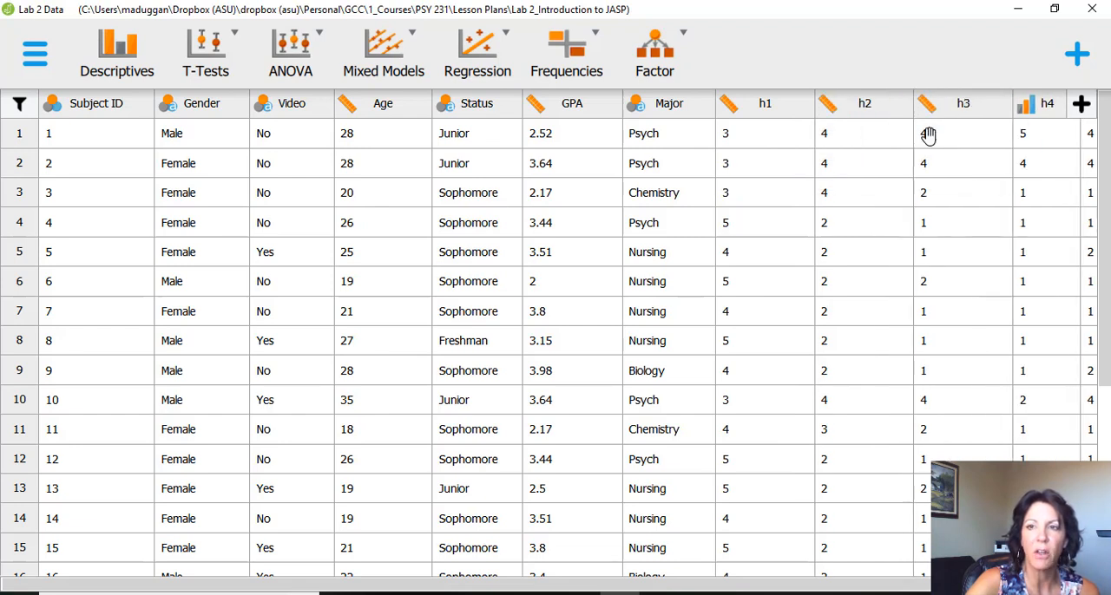
pyautogui.click(1024, 105)
pyautogui.click(1023, 133)
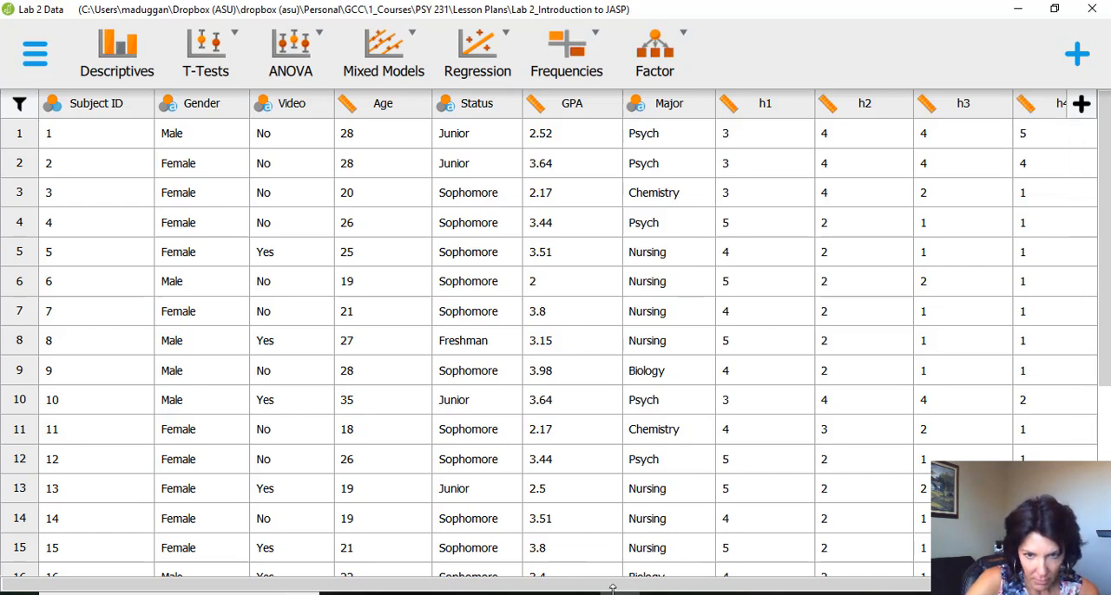
pyautogui.moveTo(615, 586); pyautogui.dragTo(806, 579)
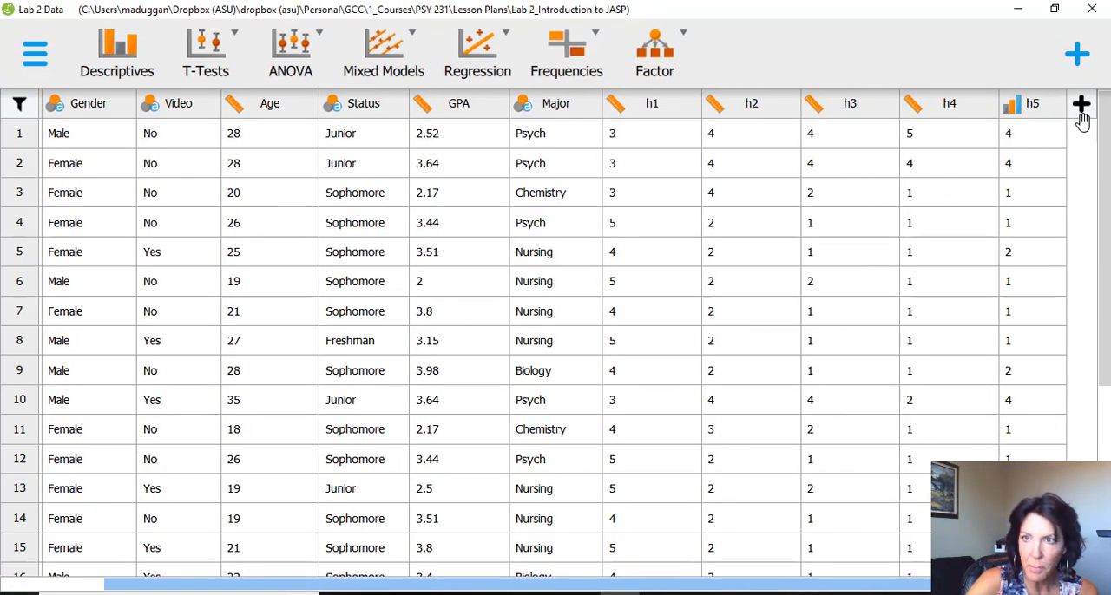
pyautogui.click(1012, 105)
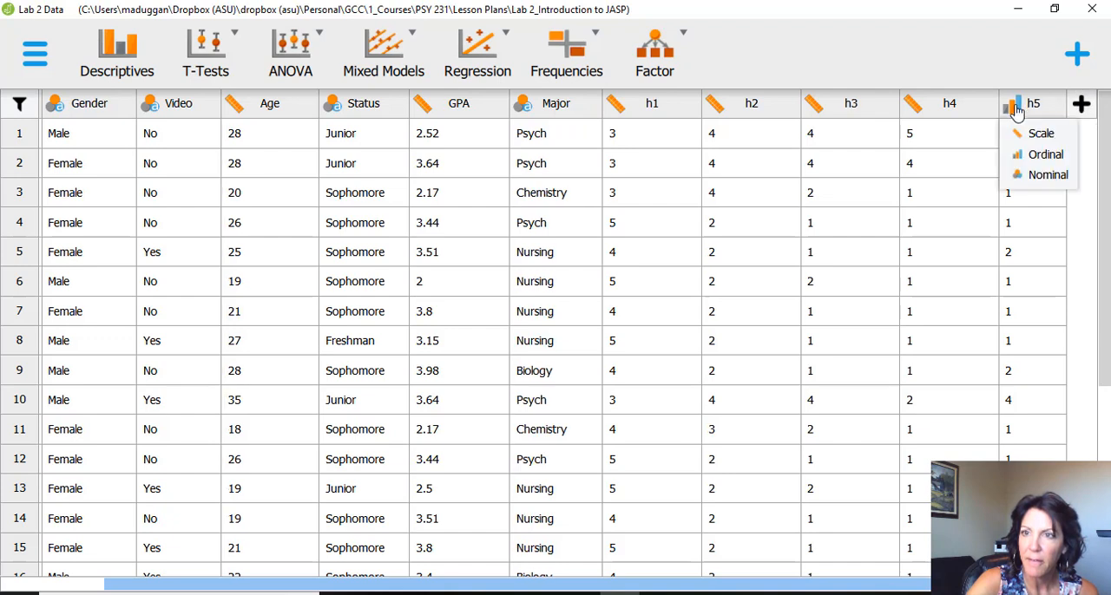
pyautogui.click(1032, 134)
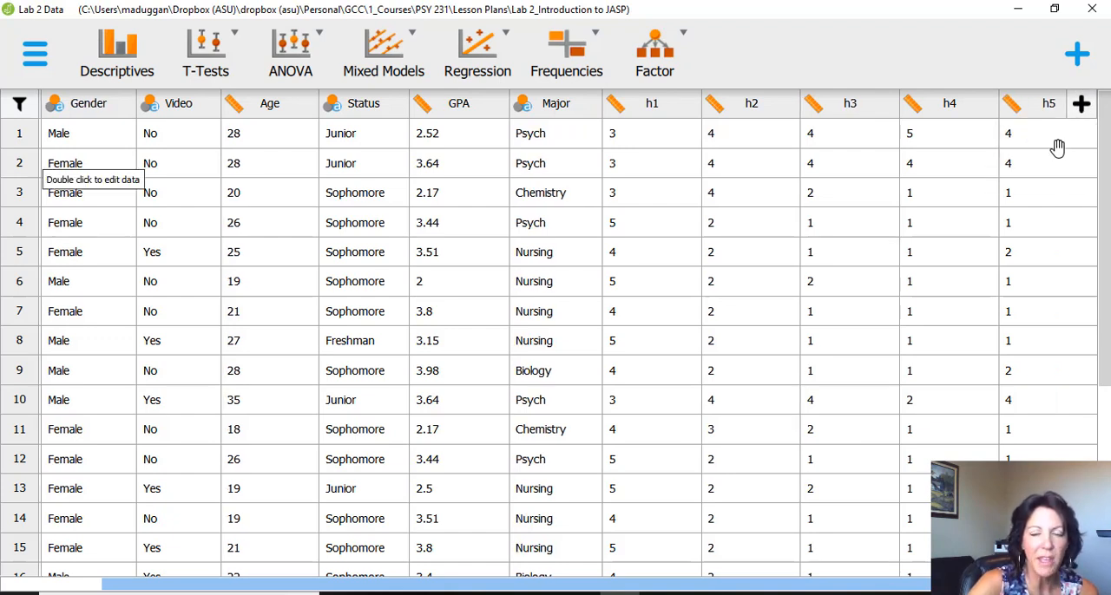
# - Consult the Compute instructions in Lab 2 Directions.pdf in Acrobat, and return to the JASP data
pyautogui.hotkey('alt', 'Tab')
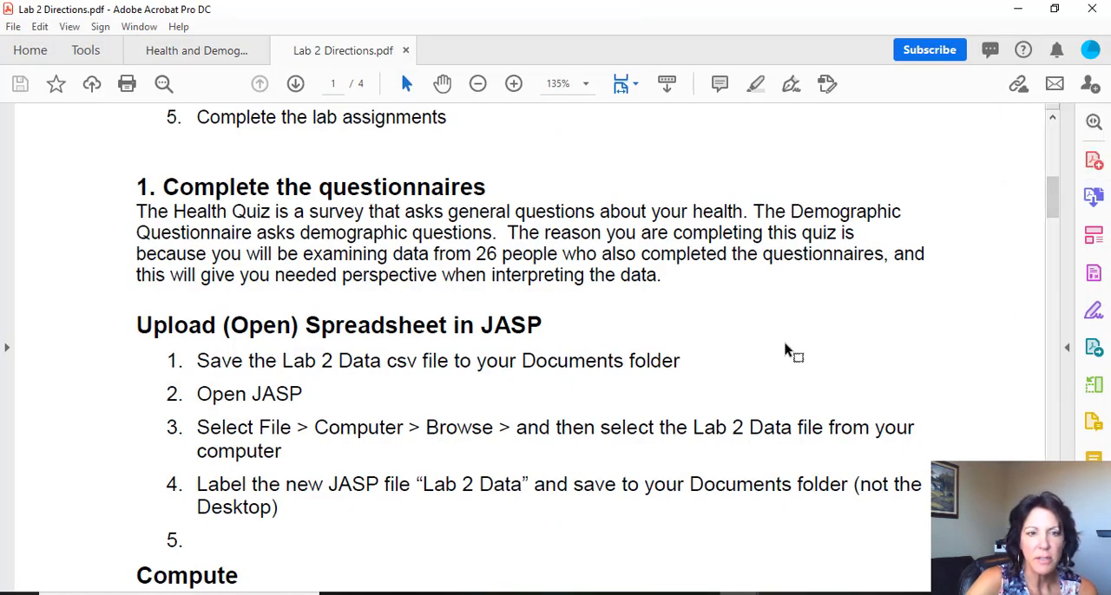
pyautogui.scroll(-3, 797, 345)
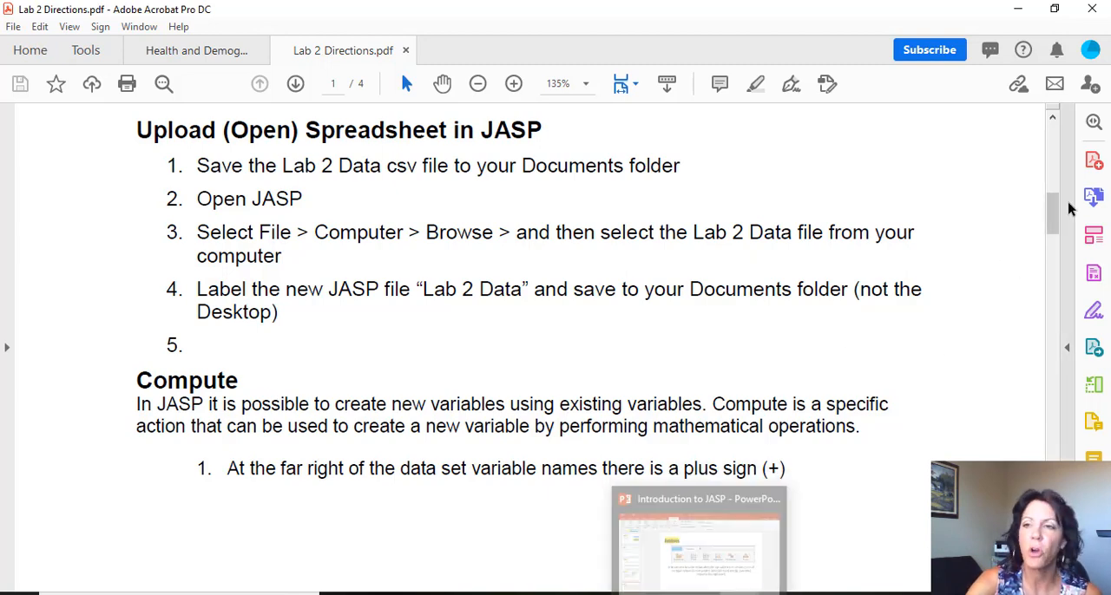
pyautogui.moveTo(1051, 213); pyautogui.dragTo(1051, 248)
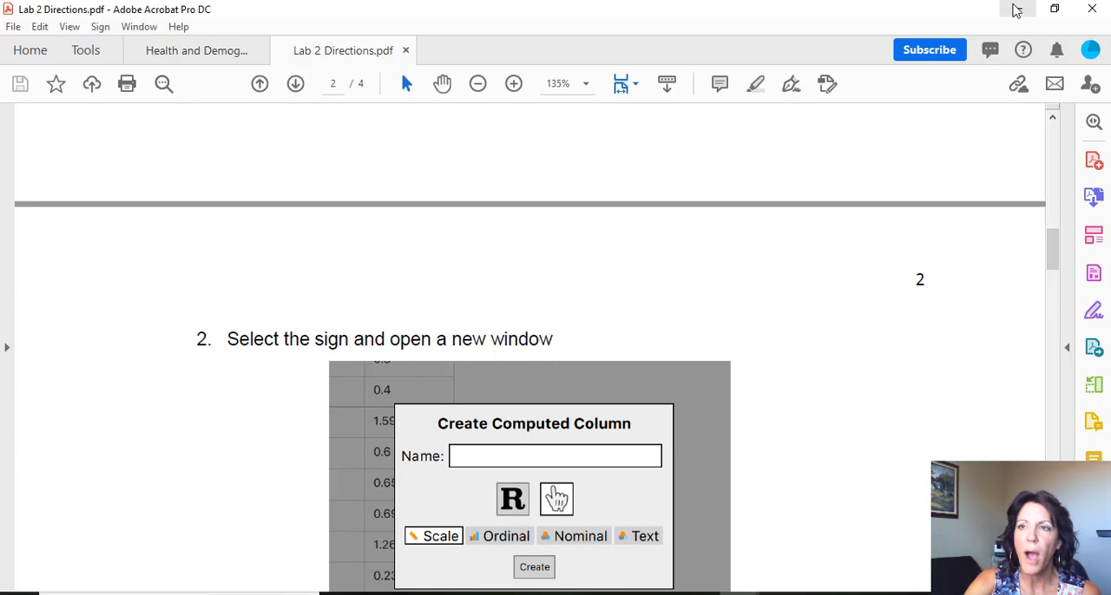
pyautogui.click(1017, 9)
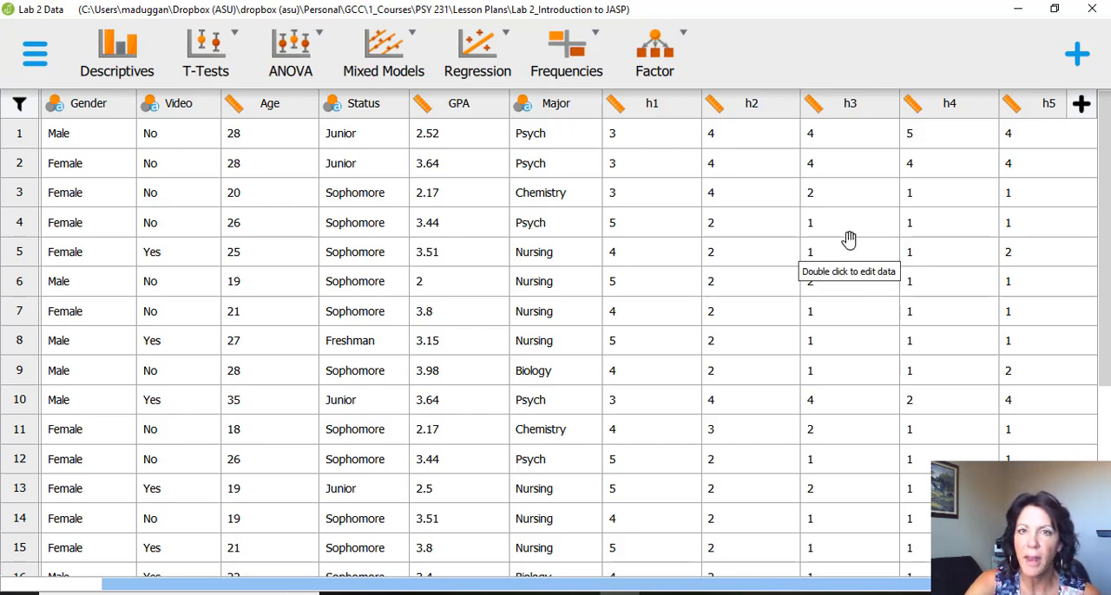
# - Create a computed column named Health with the Scale type, using the visual formula builder rather than R code
pyautogui.click(1081, 105)
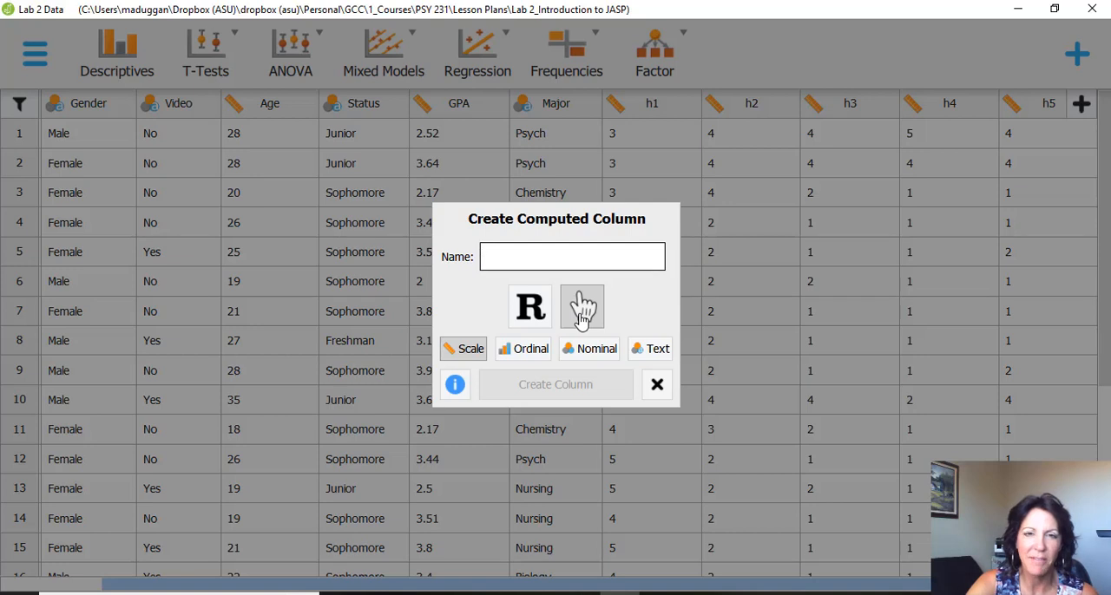
pyautogui.click(561, 263)
pyautogui.write('Health Score')
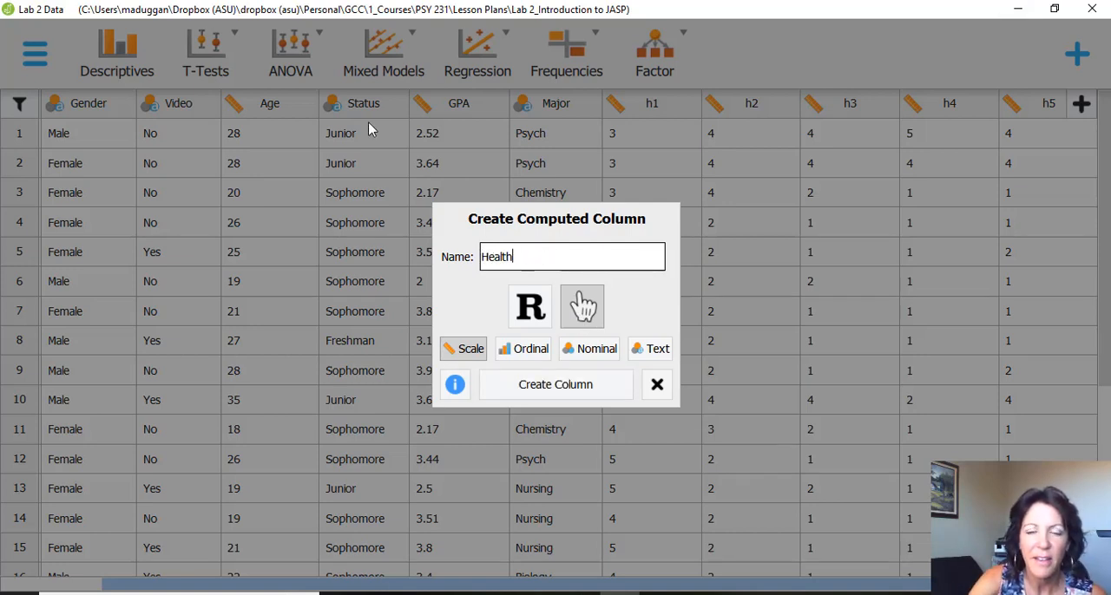
pyautogui.click(560, 386)
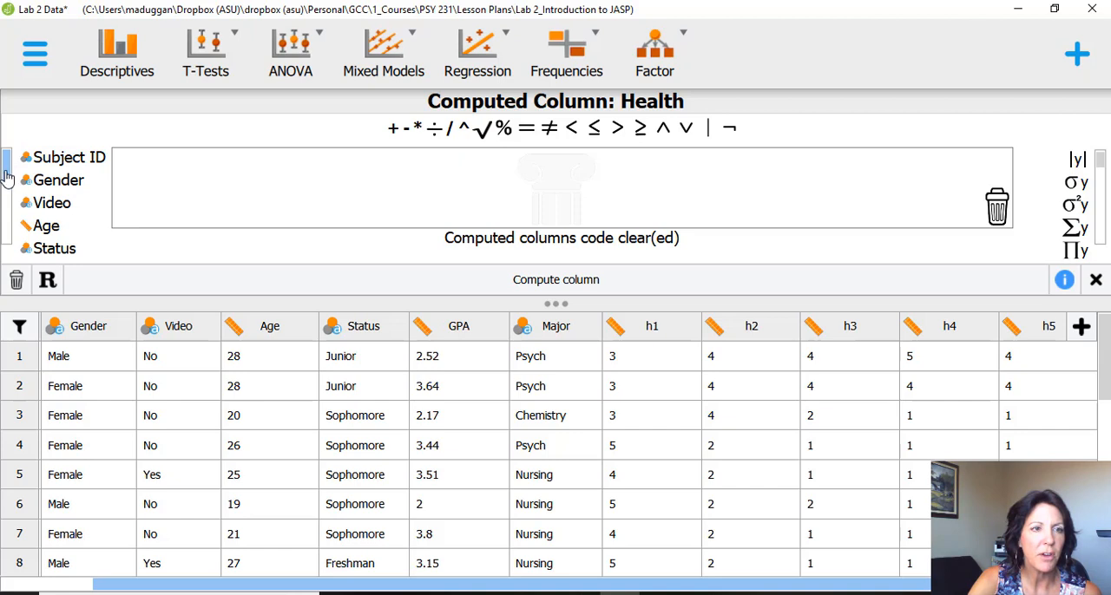
# - Build the Health formula as the sum h1 + h2 + h3 + h4 + h5, compute the column, and close the formula editor
pyautogui.moveTo(5, 179); pyautogui.dragTo(141, 166)
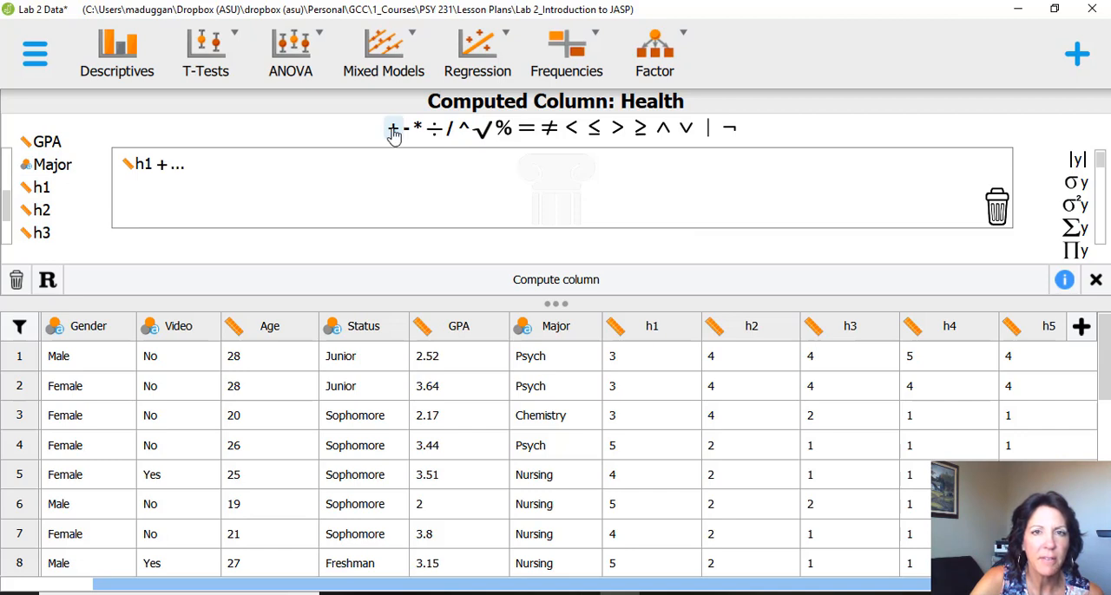
pyautogui.moveTo(41, 210); pyautogui.dragTo(147, 164)
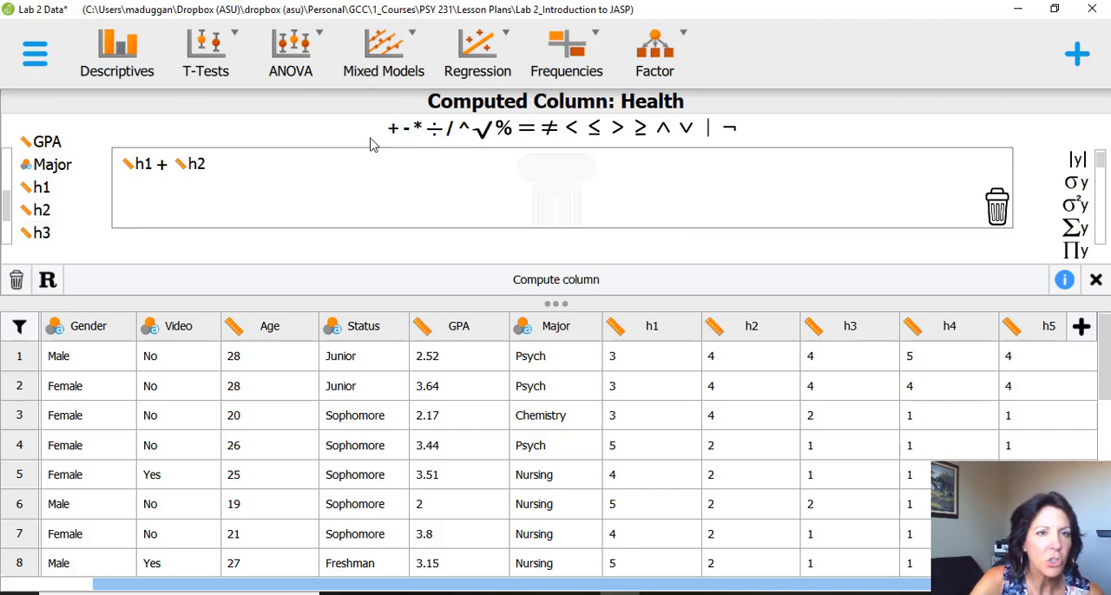
pyautogui.click(393, 129)
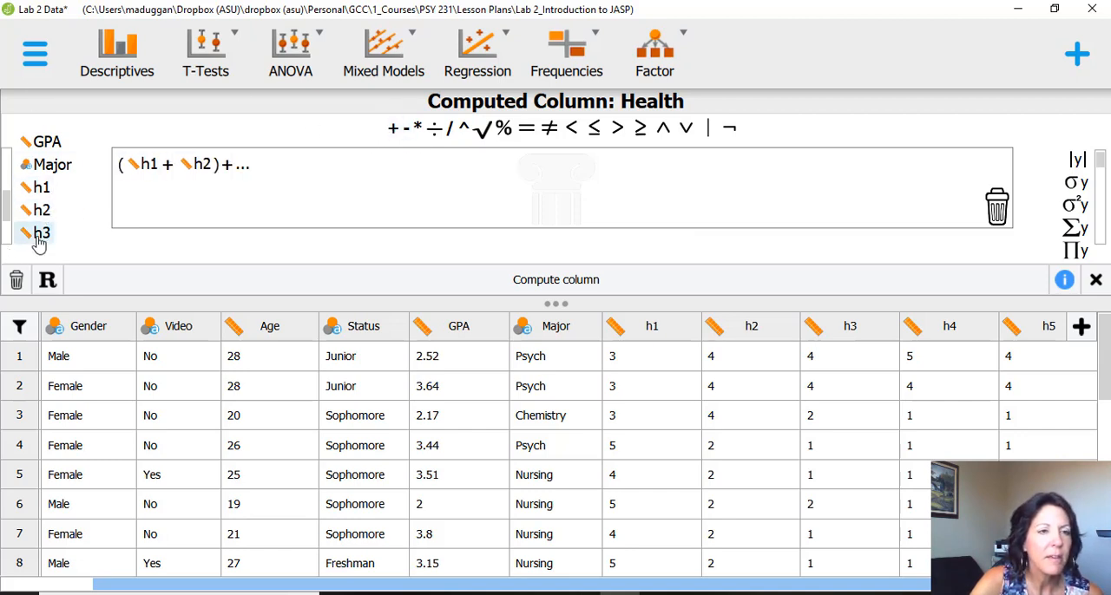
pyautogui.moveTo(38, 243); pyautogui.dragTo(234, 165)
pyautogui.click(393, 128)
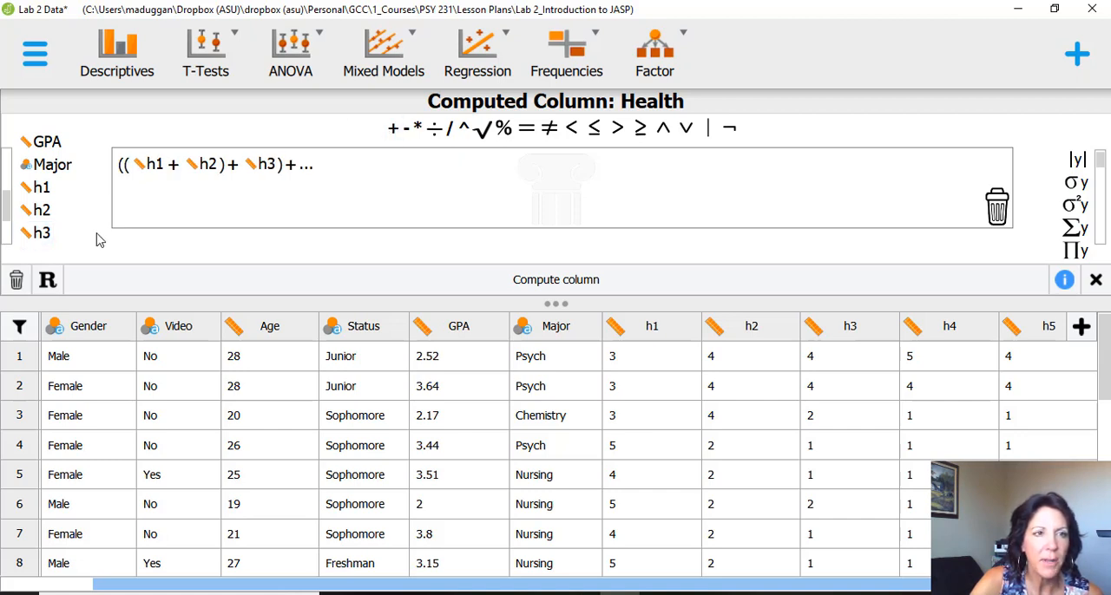
pyautogui.moveTo(10, 214); pyautogui.dragTo(164, 184)
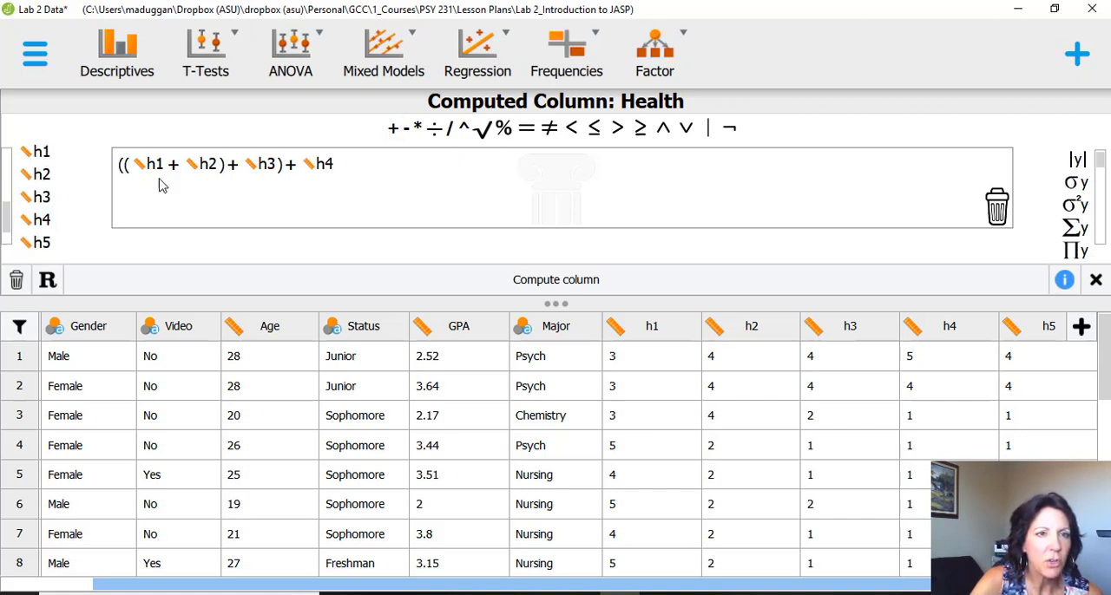
pyautogui.click(391, 130)
pyautogui.doubleClick(41, 244)
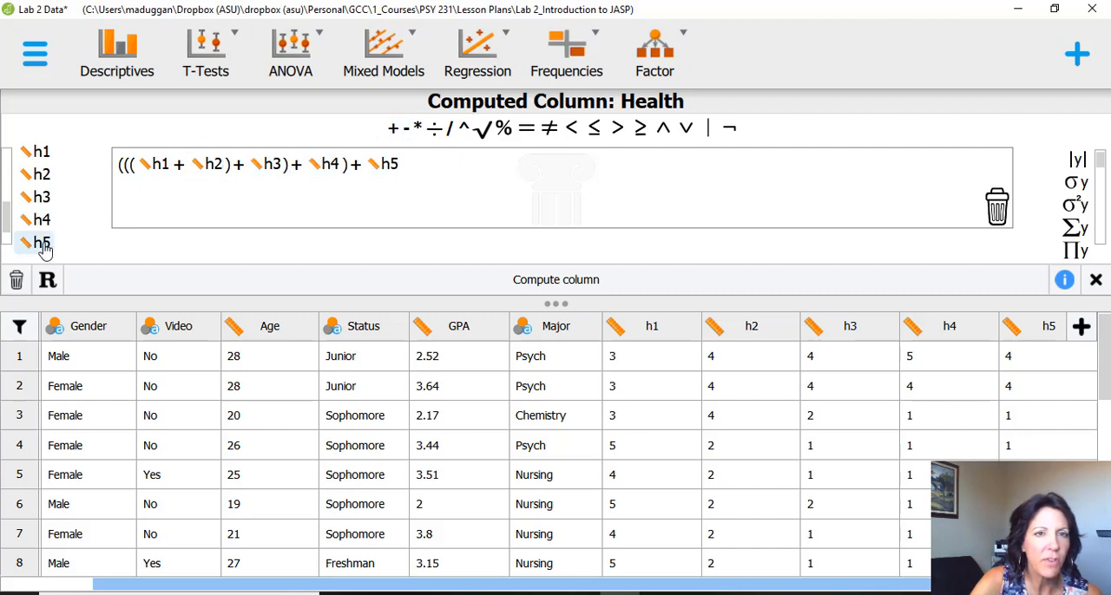
pyautogui.click(576, 280)
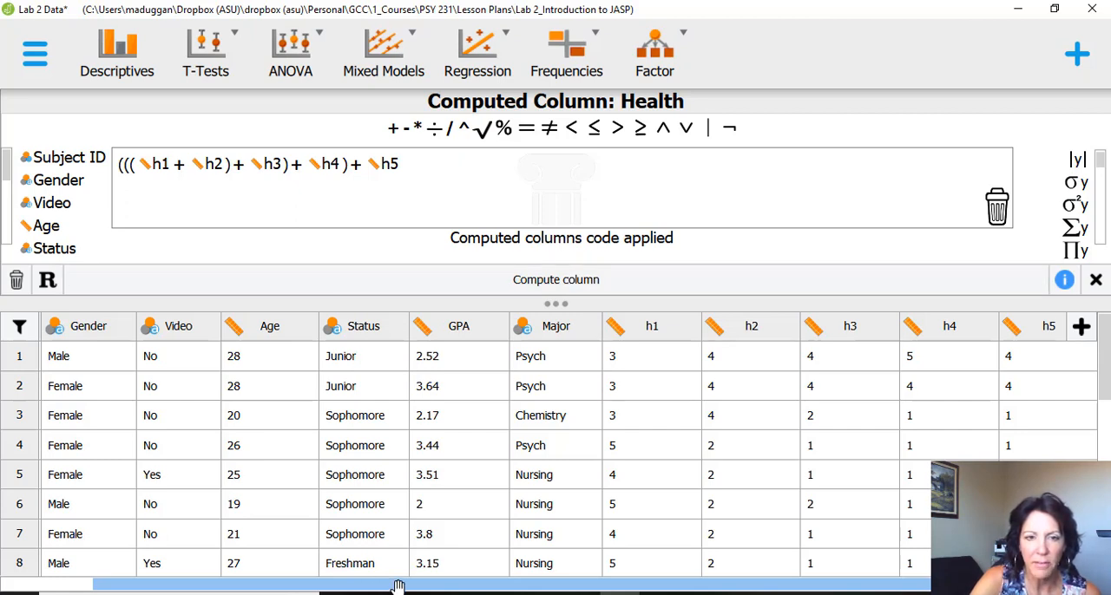
pyautogui.moveTo(397, 588); pyautogui.dragTo(523, 587)
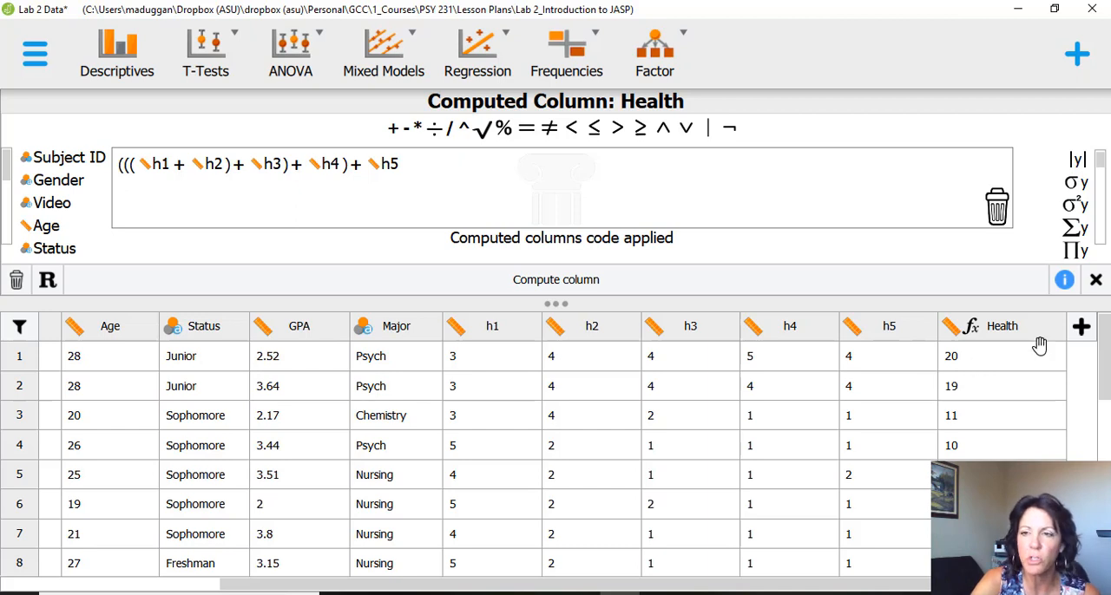
pyautogui.click(1095, 280)
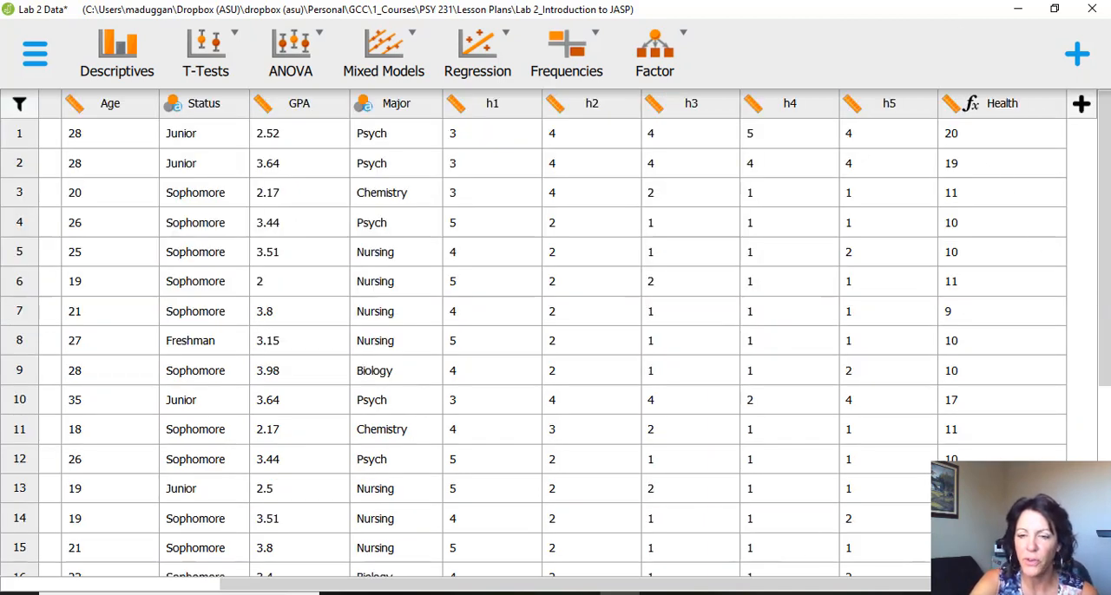
# - Consult the Analysis section and Part 1 instructions in Lab 2 Directions.pdf in Acrobat, and return to the JASP data
pyautogui.click(737, 594)
pyautogui.moveTo(1052, 291); pyautogui.dragTo(1052, 320)
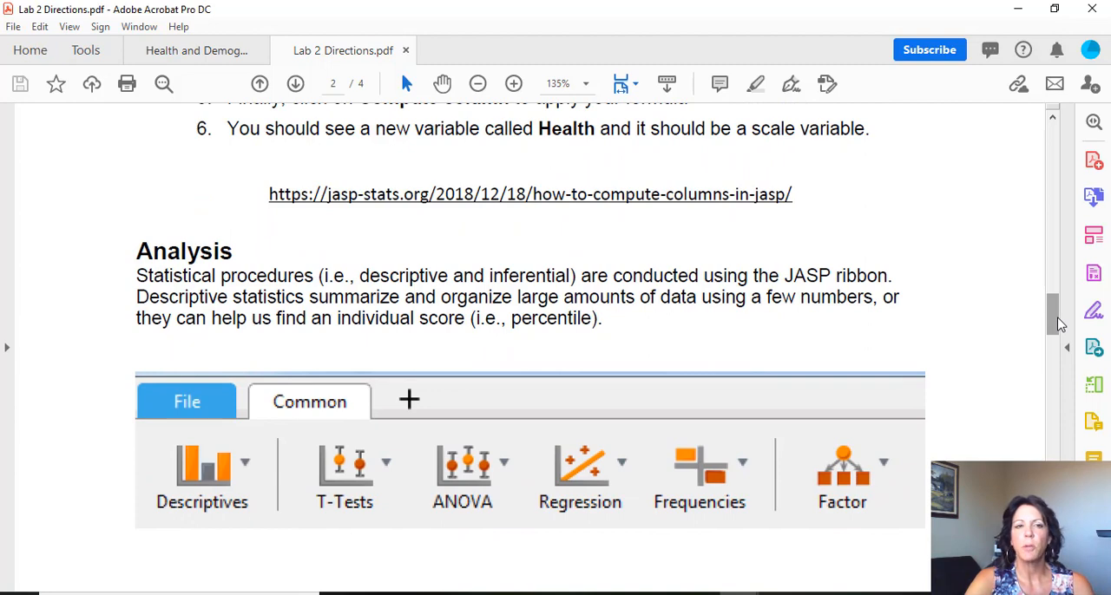
pyautogui.moveTo(1057, 323); pyautogui.dragTo(1034, 380)
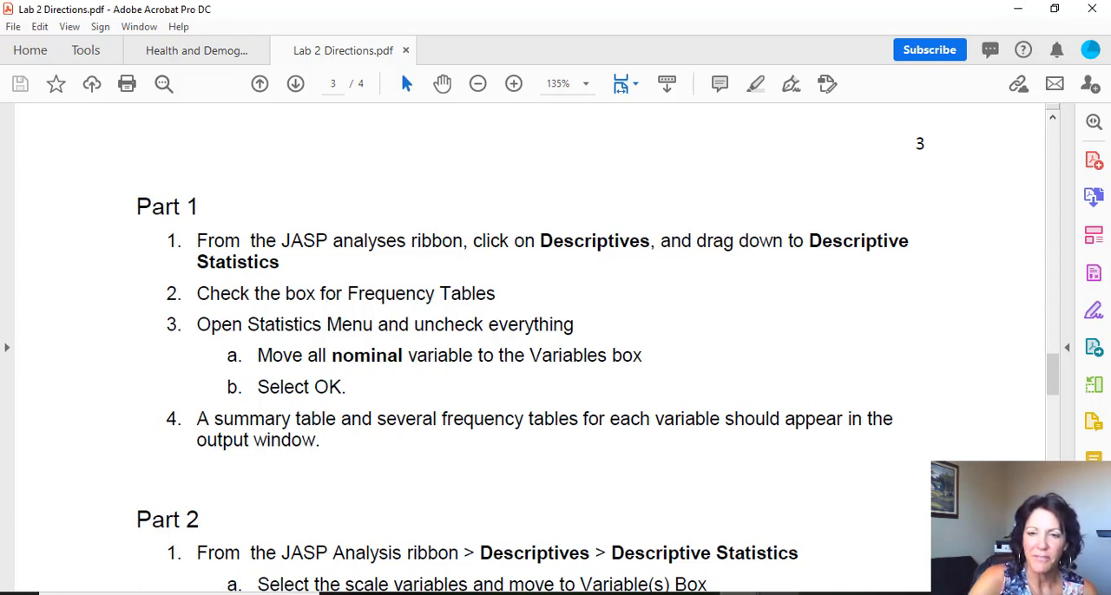
pyautogui.click(777, 593)
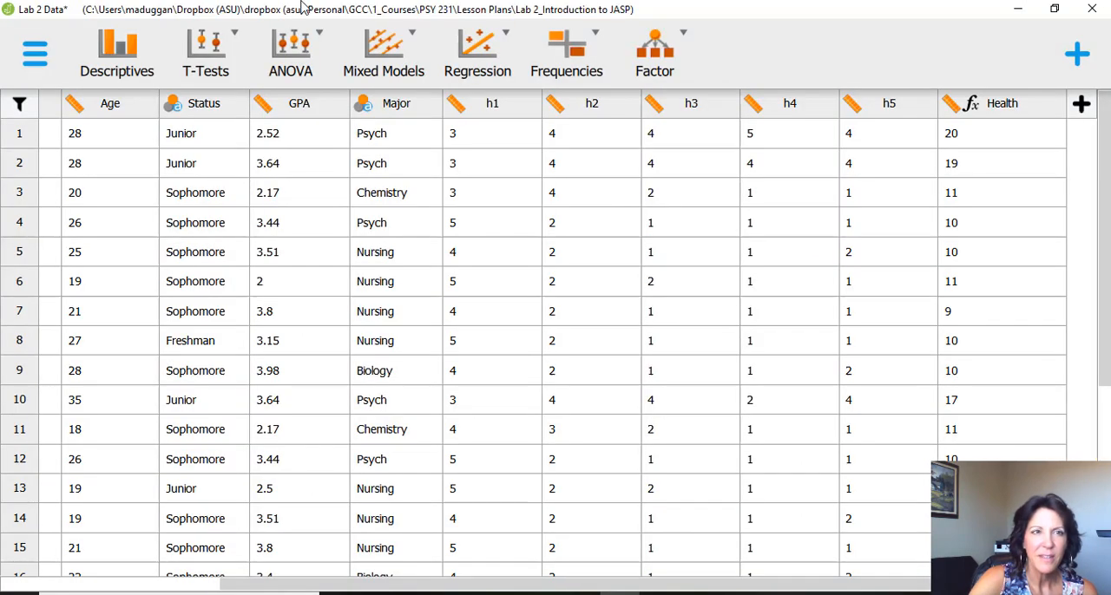
# - Start a Descriptive Statistics analysis and enable frequency tables for nominal and ordinal variables
pyautogui.click(132, 59)
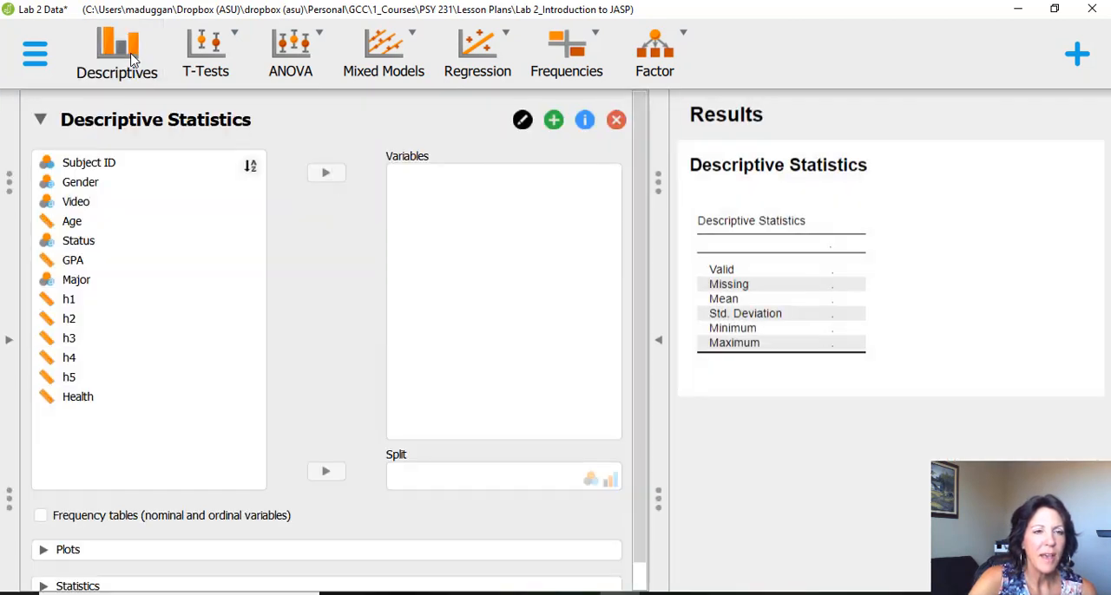
pyautogui.scroll(-1, 647, 286)
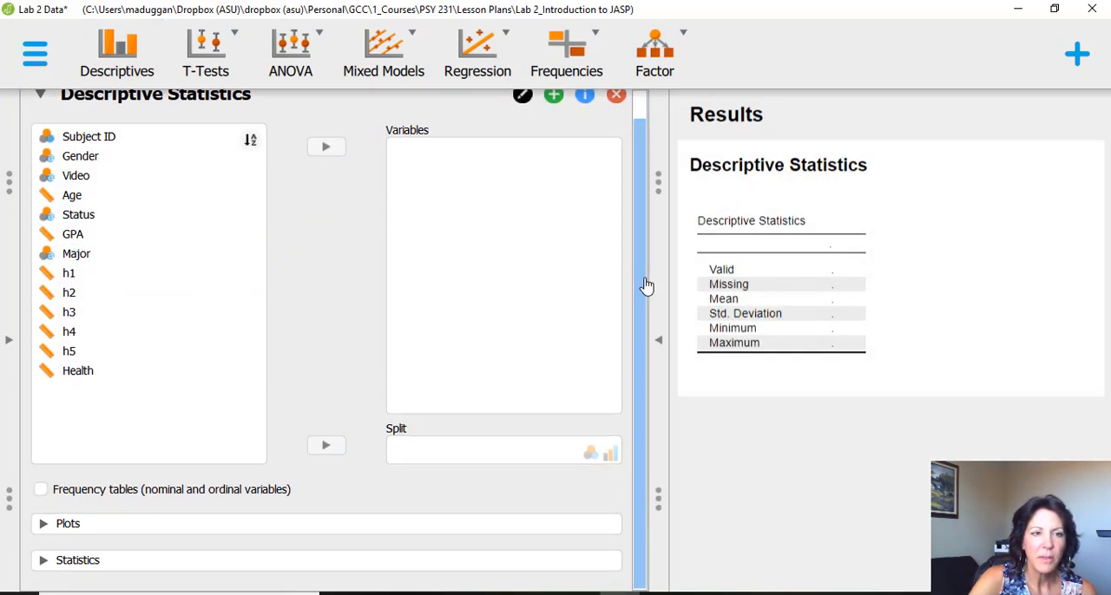
pyautogui.click(42, 490)
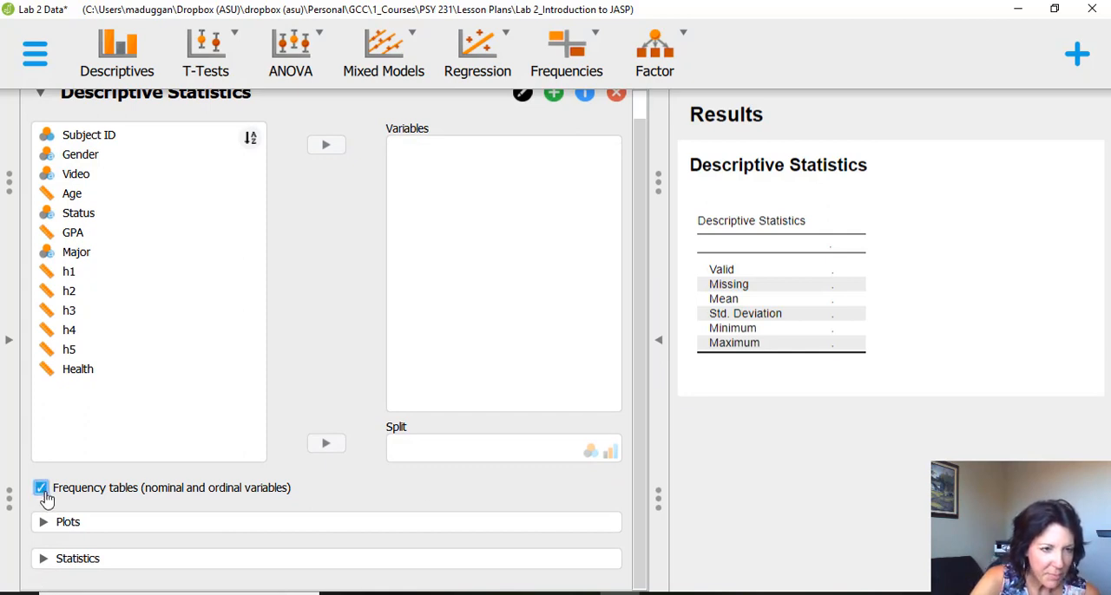
# - Turn off the Mean, Std. deviation, Minimum and Maximum statistics for the descriptive analysis
pyautogui.click(44, 560)
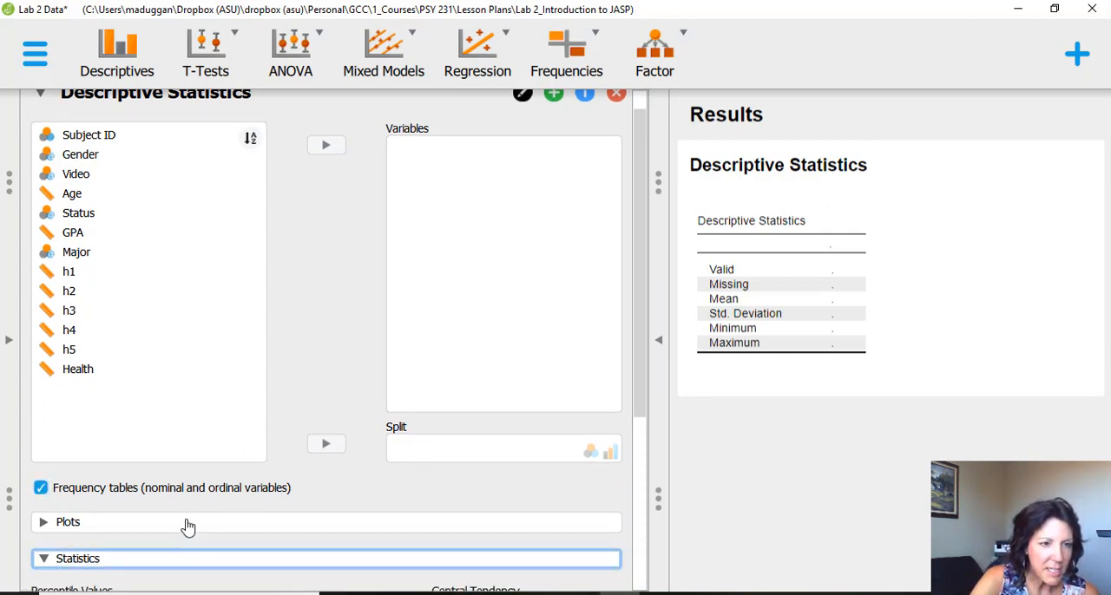
pyautogui.scroll(-5, 187, 527)
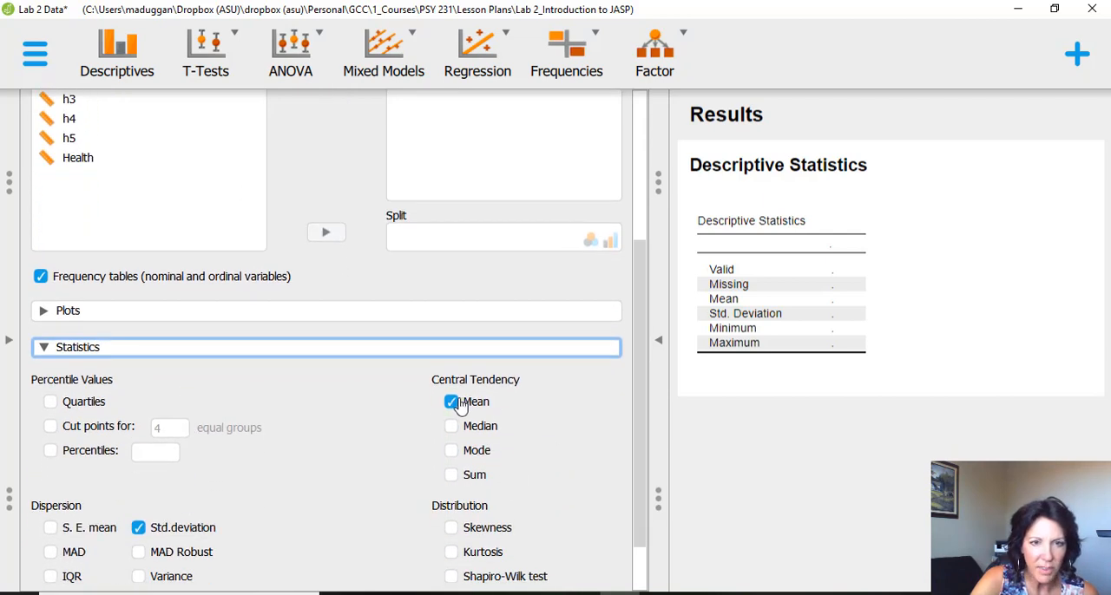
pyautogui.click(451, 402)
pyautogui.click(139, 527)
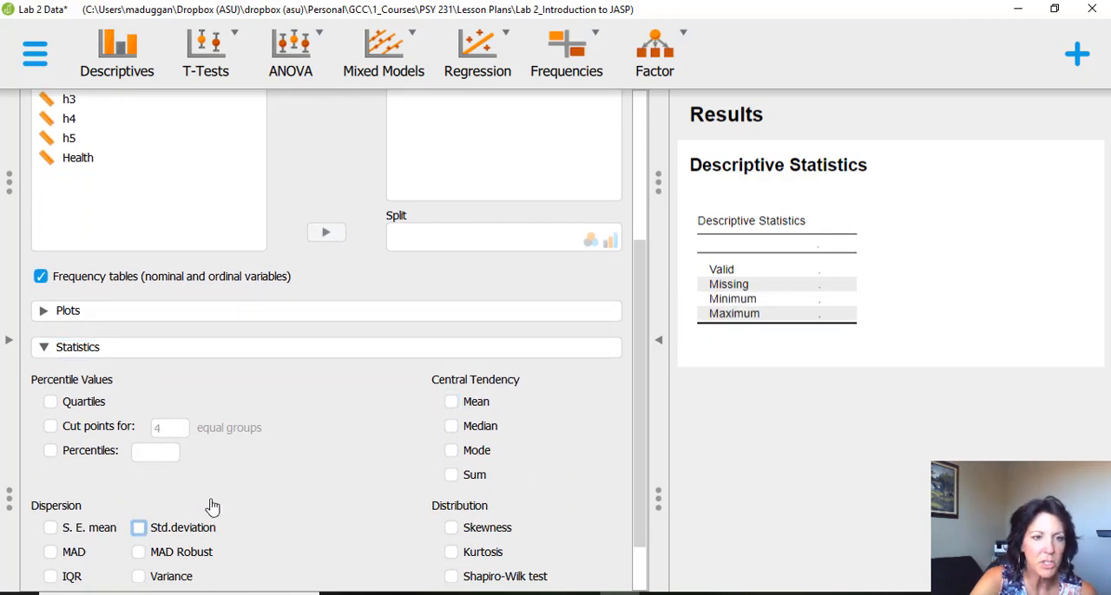
pyautogui.scroll(-2, 212, 507)
pyautogui.click(132, 538)
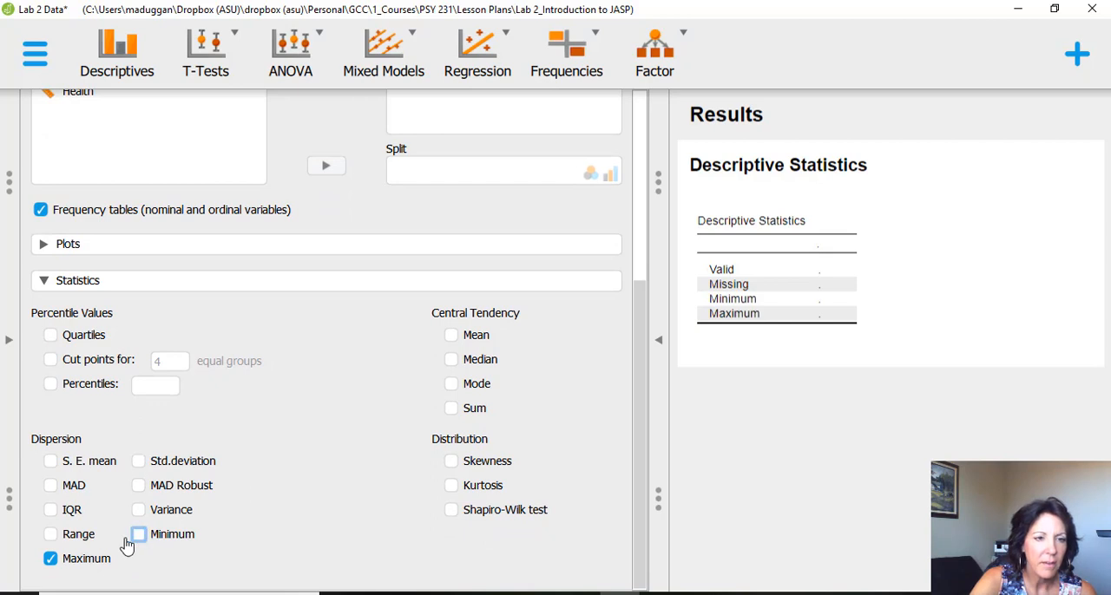
pyautogui.click(50, 560)
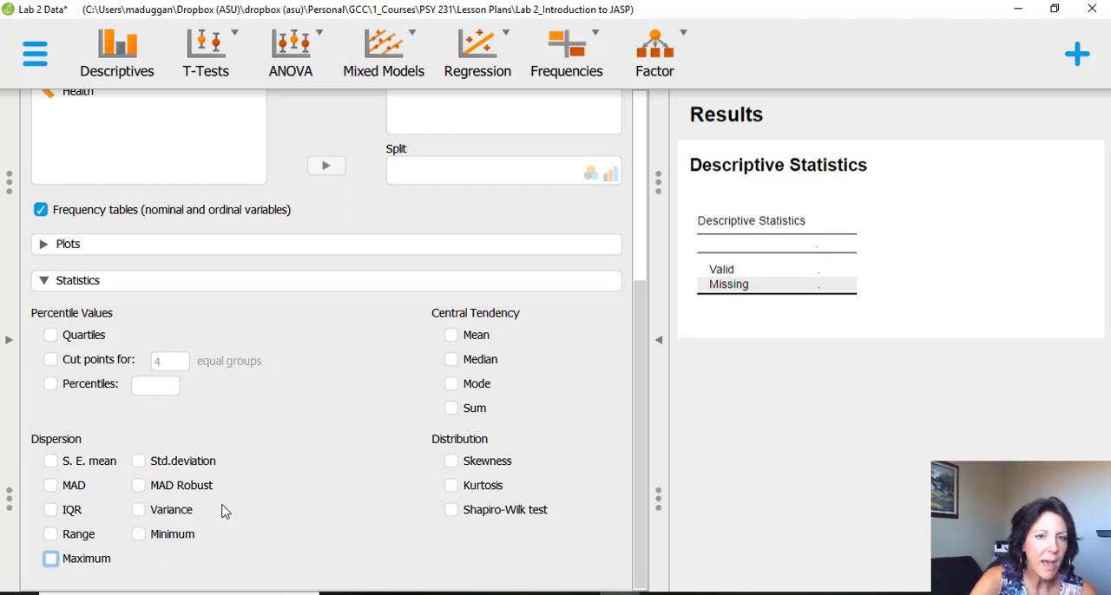
# - Assign the nominal variables Gender, Video, Status and Major to the Variables of the descriptive analysis
pyautogui.scroll(5, 234, 514)
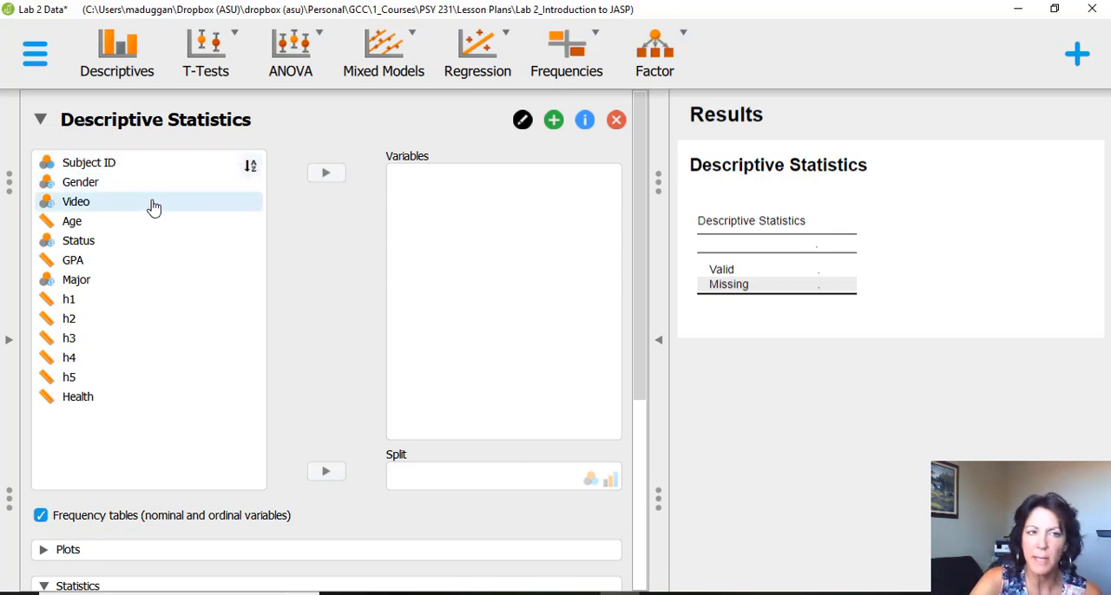
pyautogui.click(98, 189)
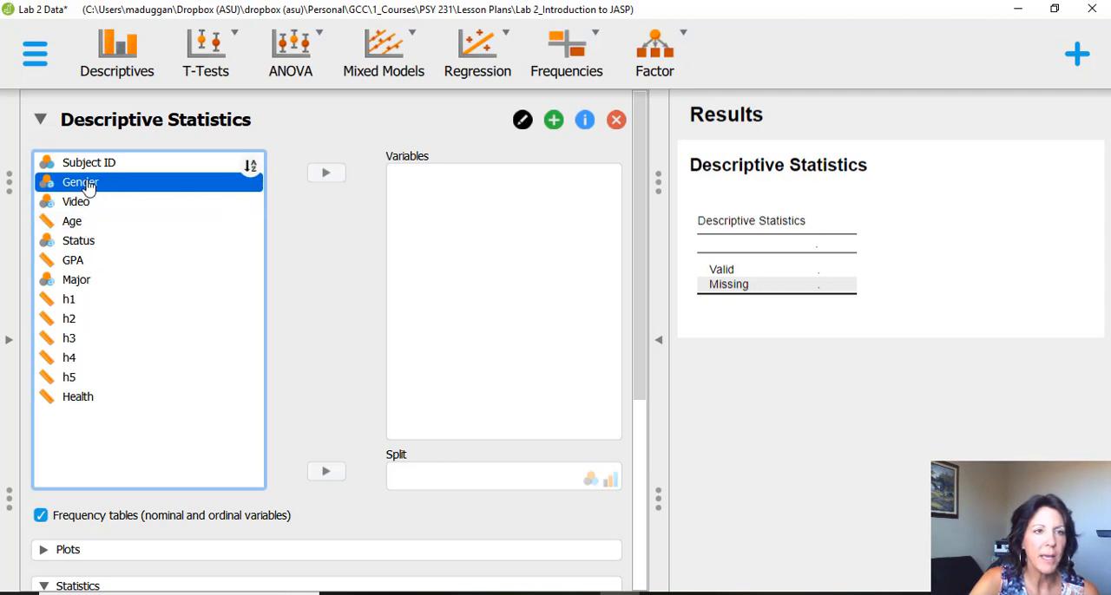
pyautogui.click(325, 174)
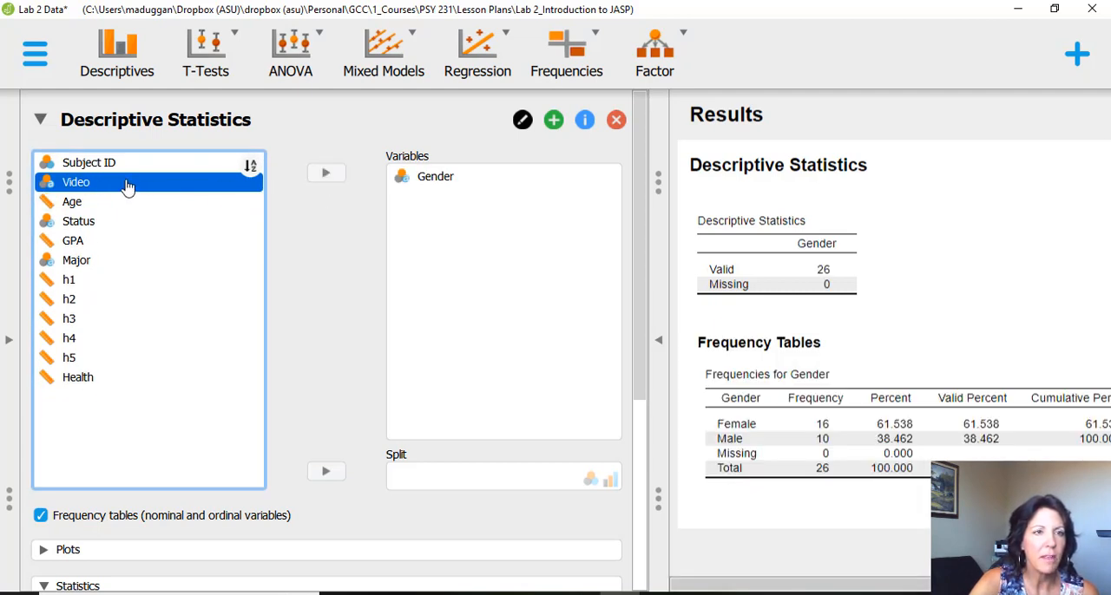
pyautogui.click(328, 176)
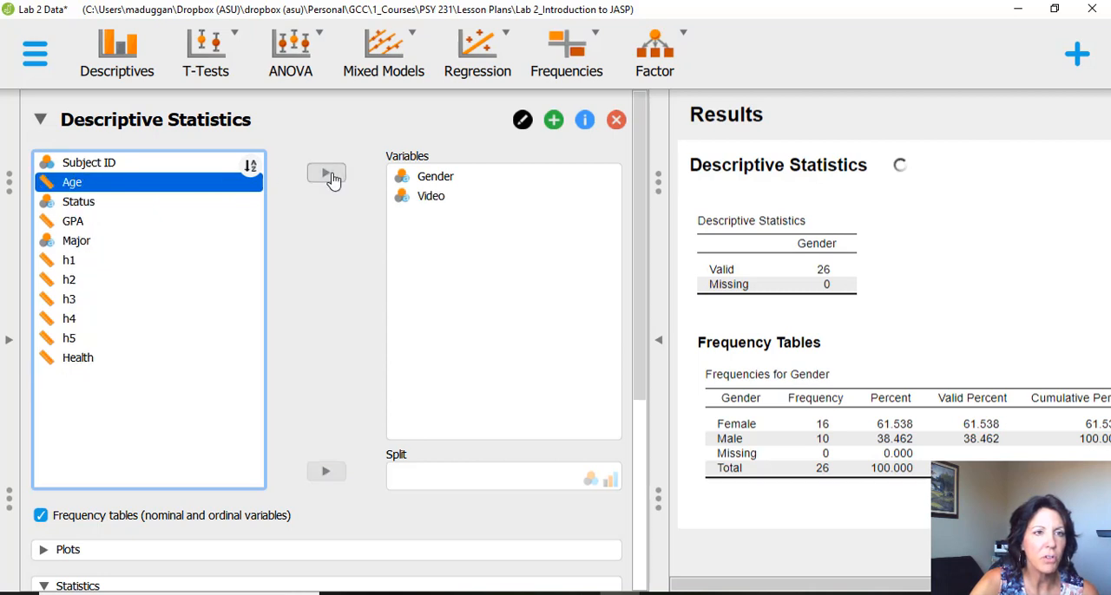
pyautogui.click(143, 202)
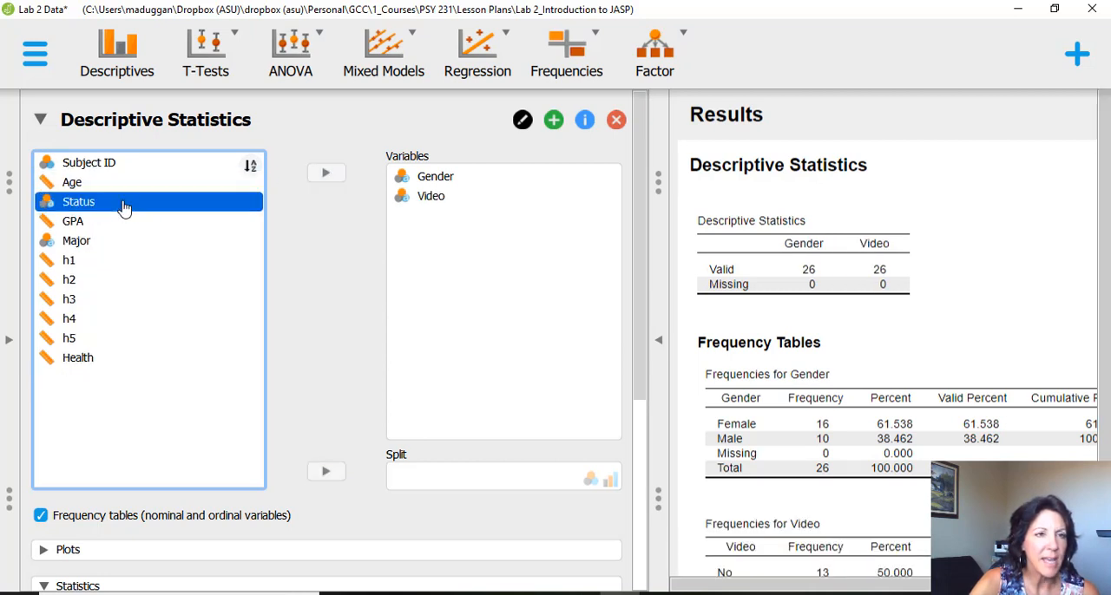
pyautogui.click(328, 175)
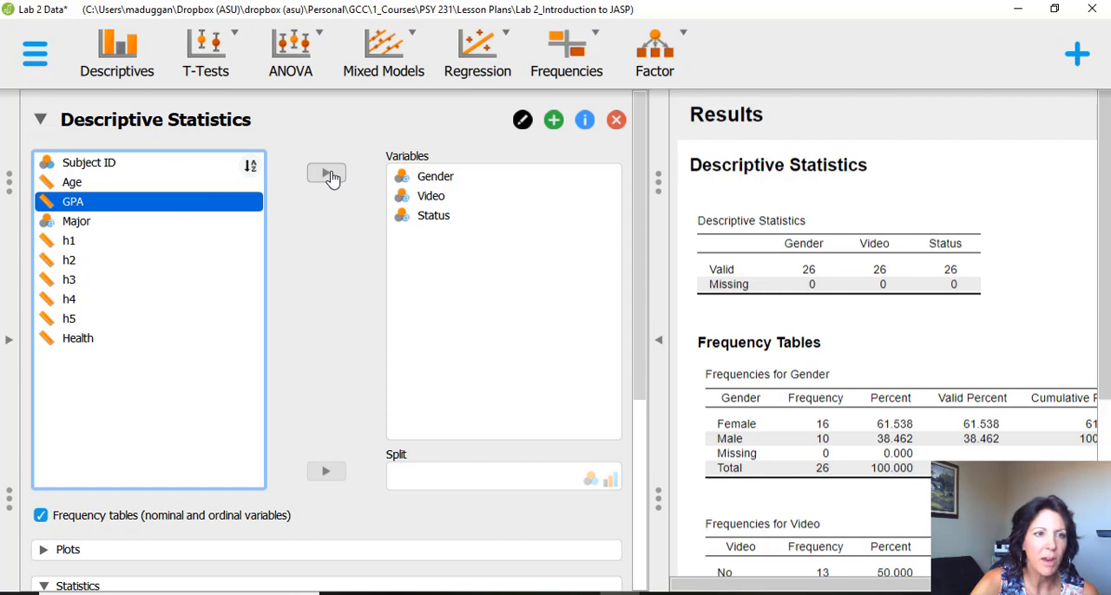
pyautogui.click(109, 223)
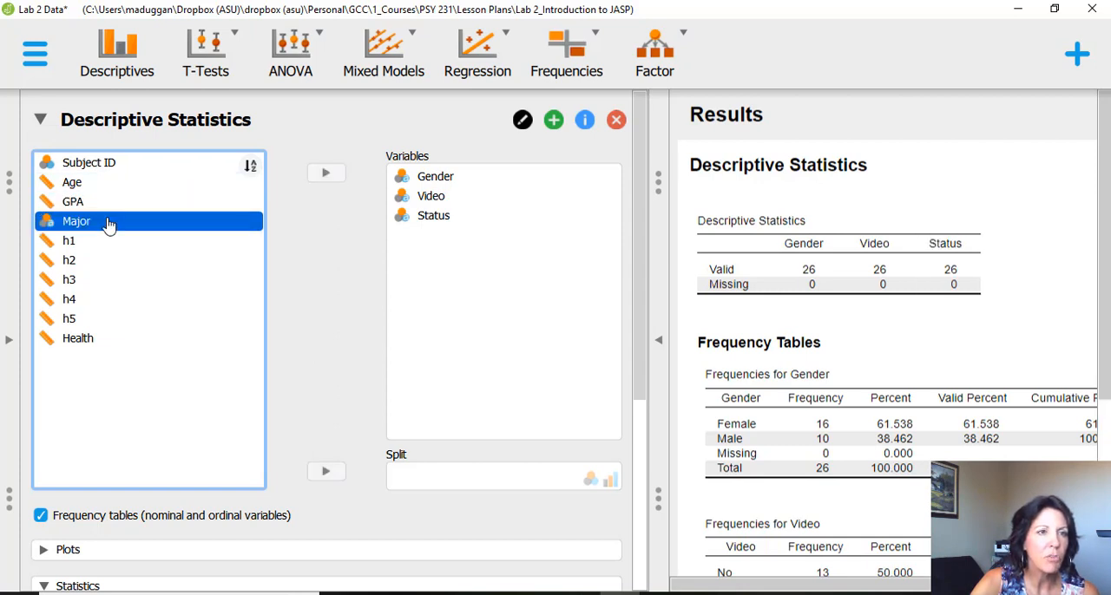
pyautogui.click(324, 176)
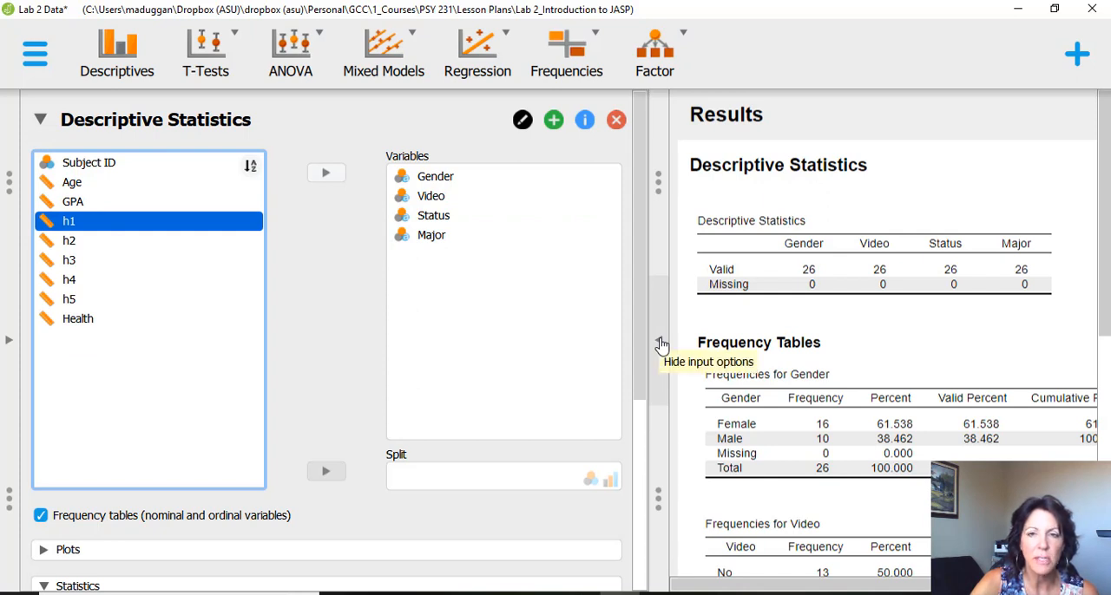
# - Examine the summary and frequency tables with the input options hidden, and show the input options again
pyautogui.click(662, 346)
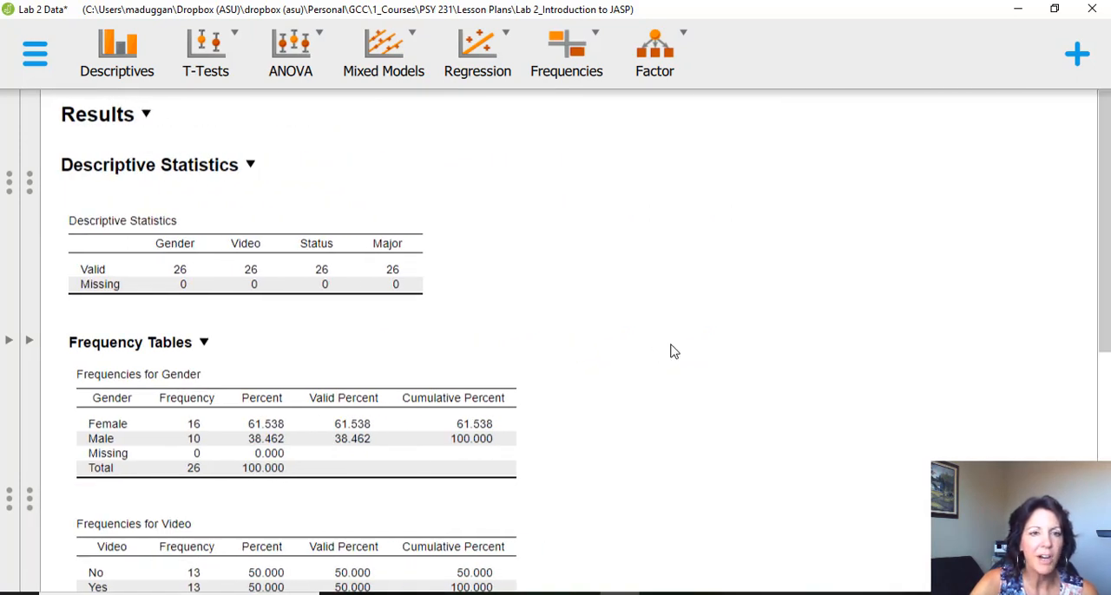
pyautogui.scroll(-3, 674, 352)
pyautogui.scroll(3, 674, 352)
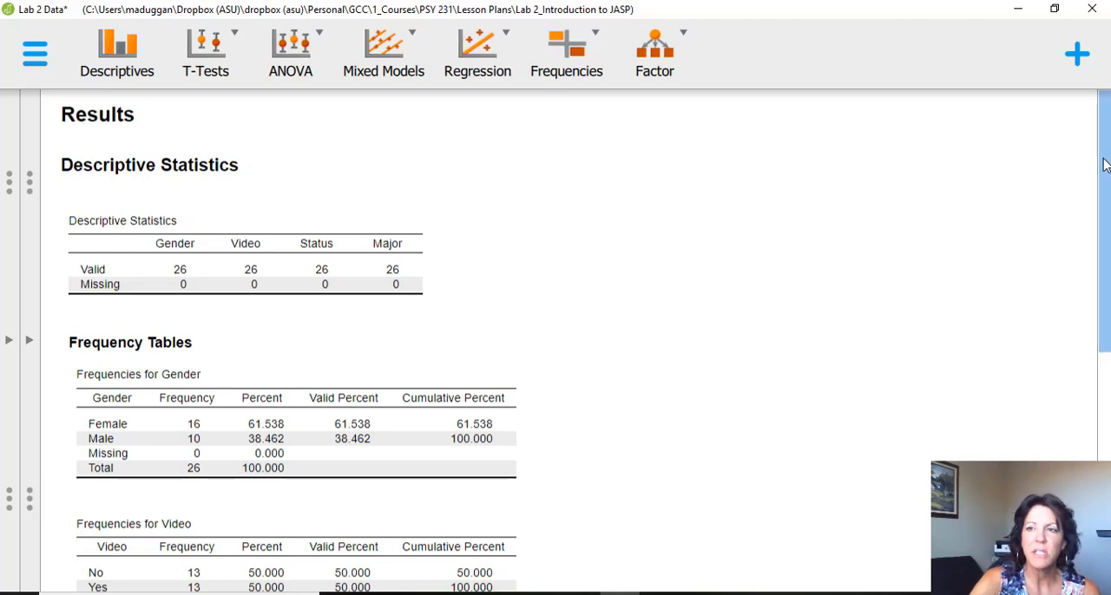
pyautogui.moveTo(1104, 164); pyautogui.dragTo(1100, 250)
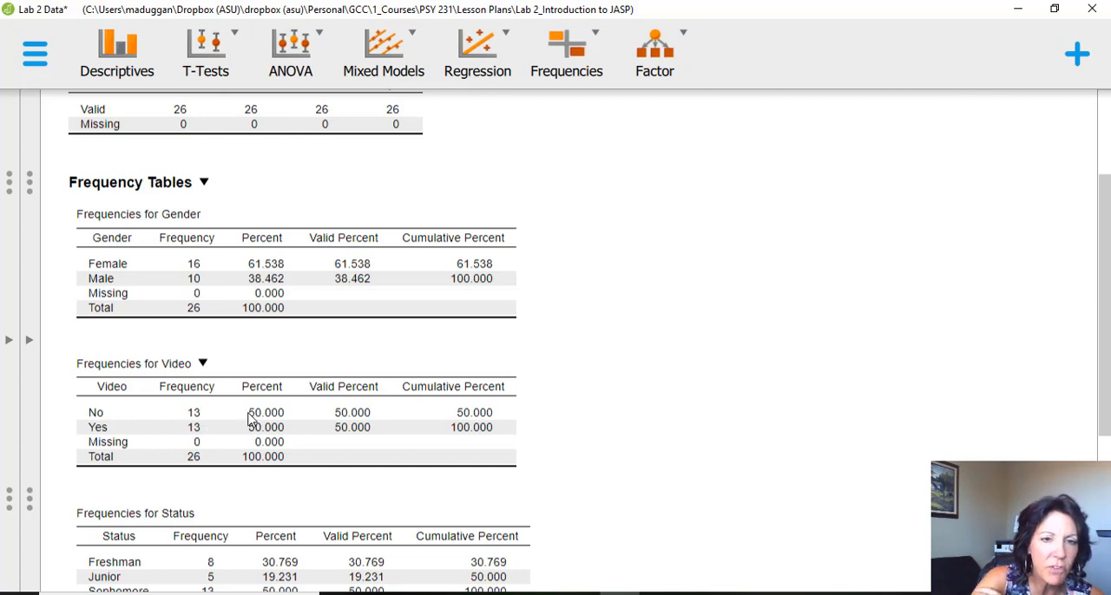
pyautogui.moveTo(1106, 223); pyautogui.dragTo(1106, 378)
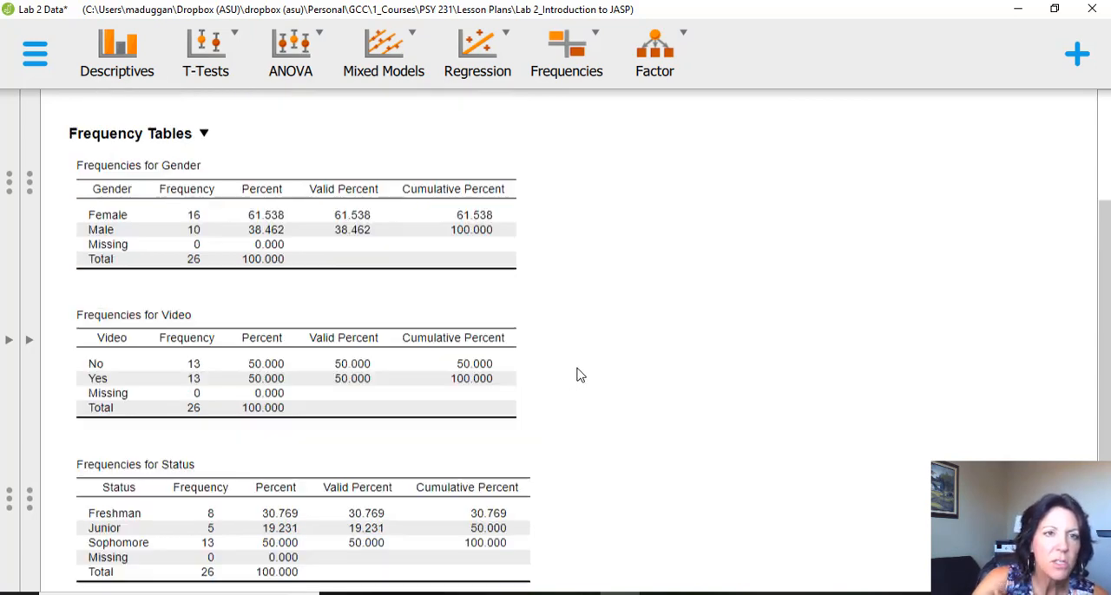
pyautogui.scroll(3, 578, 375)
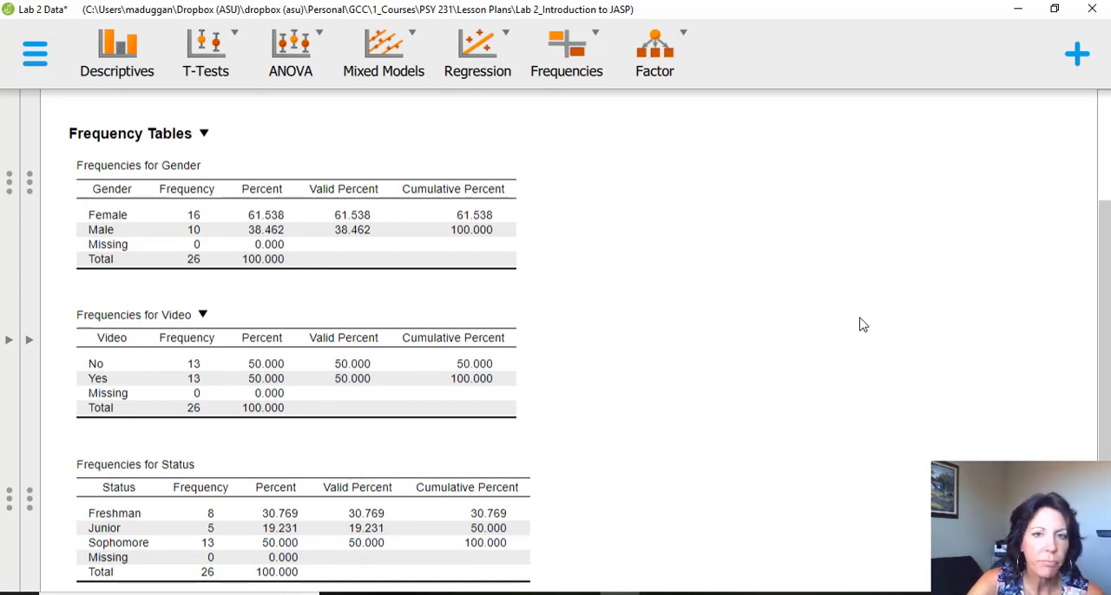
pyautogui.click(30, 343)
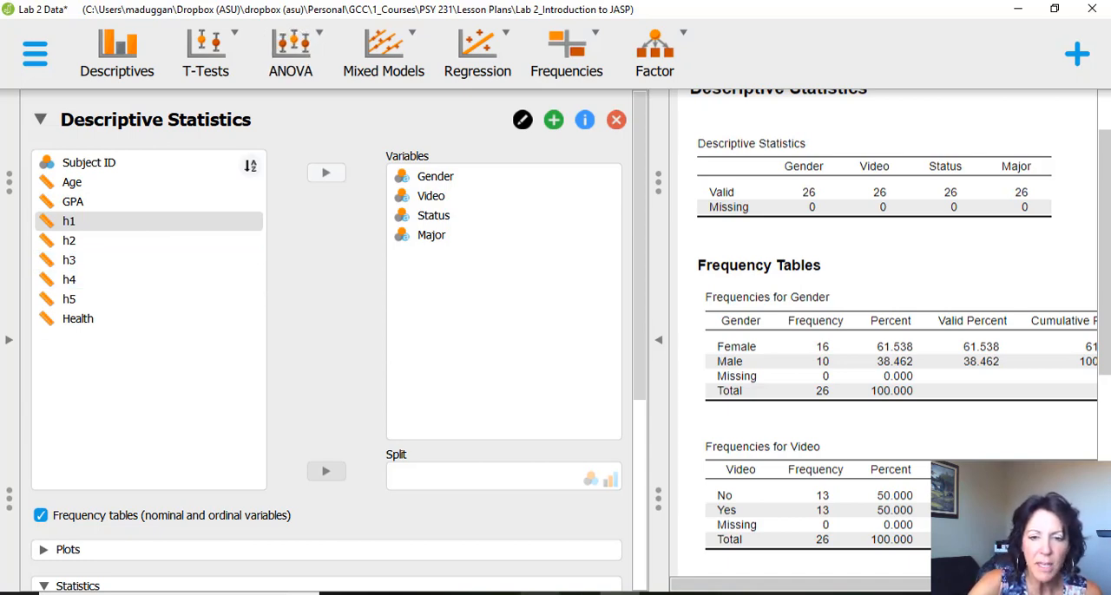
# - Consult the Part 2 instructions in Lab 2 Directions.pdf in Acrobat, and return to the JASP analysis
pyautogui.click(661, 594)
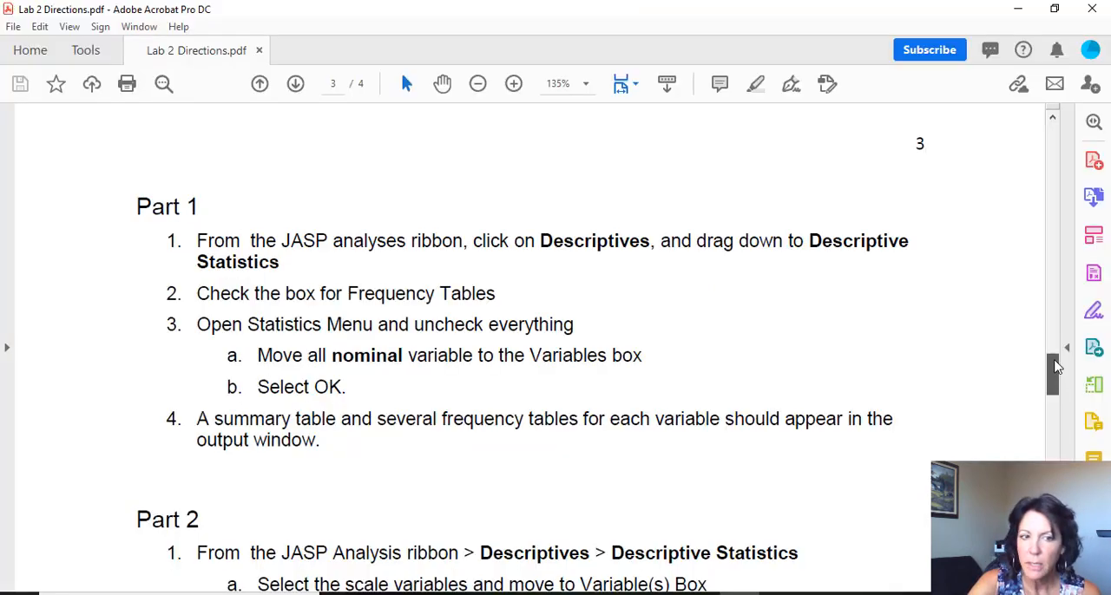
pyautogui.moveTo(1053, 367); pyautogui.dragTo(1054, 392)
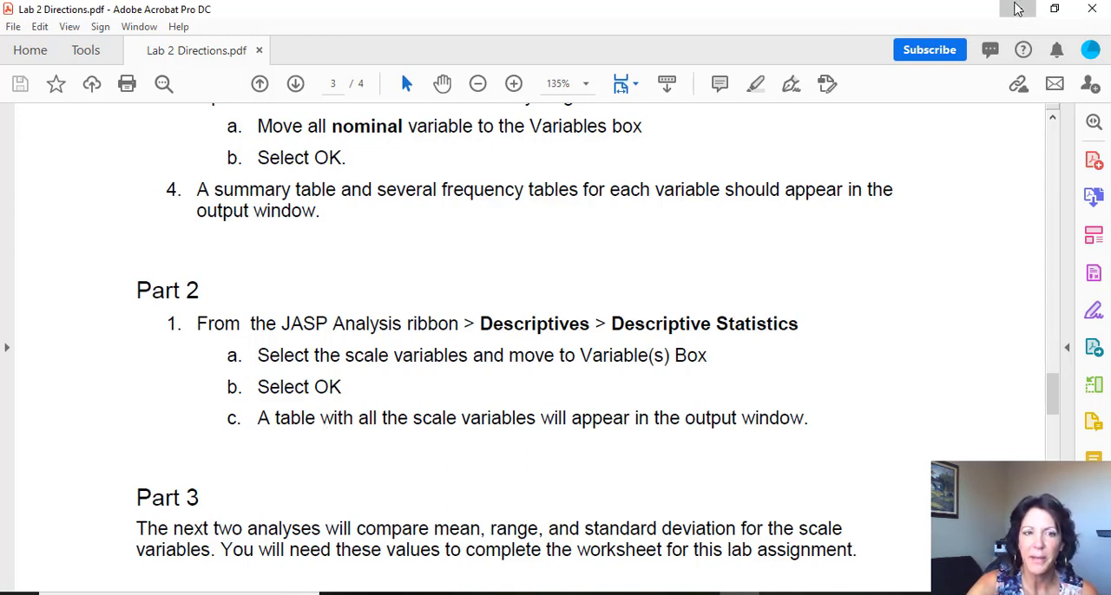
pyautogui.click(1017, 9)
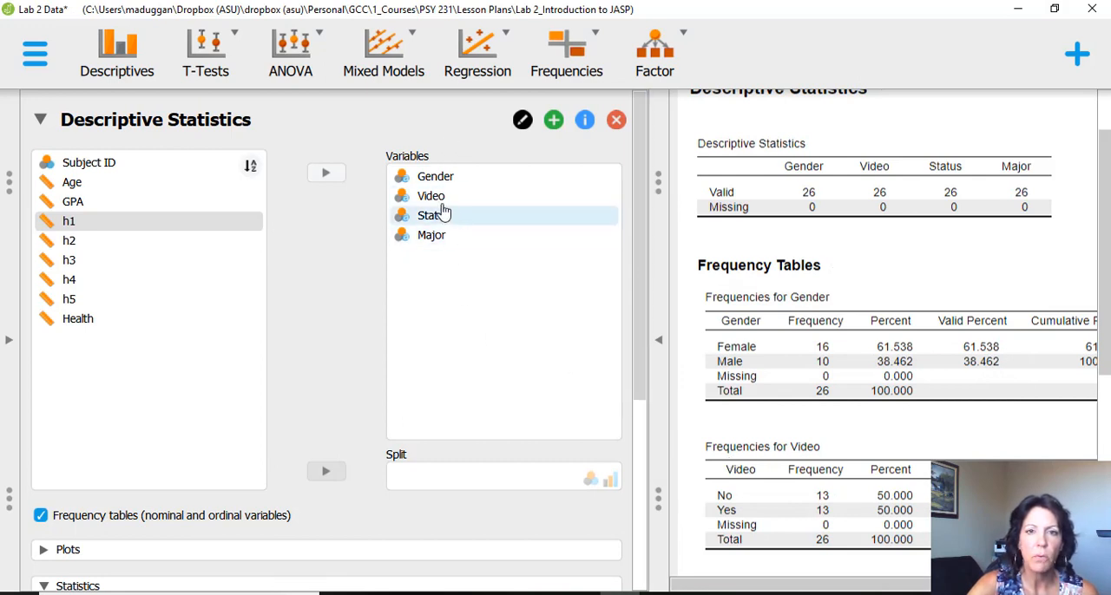
# - Remove Gender from the variables of the frequency analysis and add it back
pyautogui.click(438, 180)
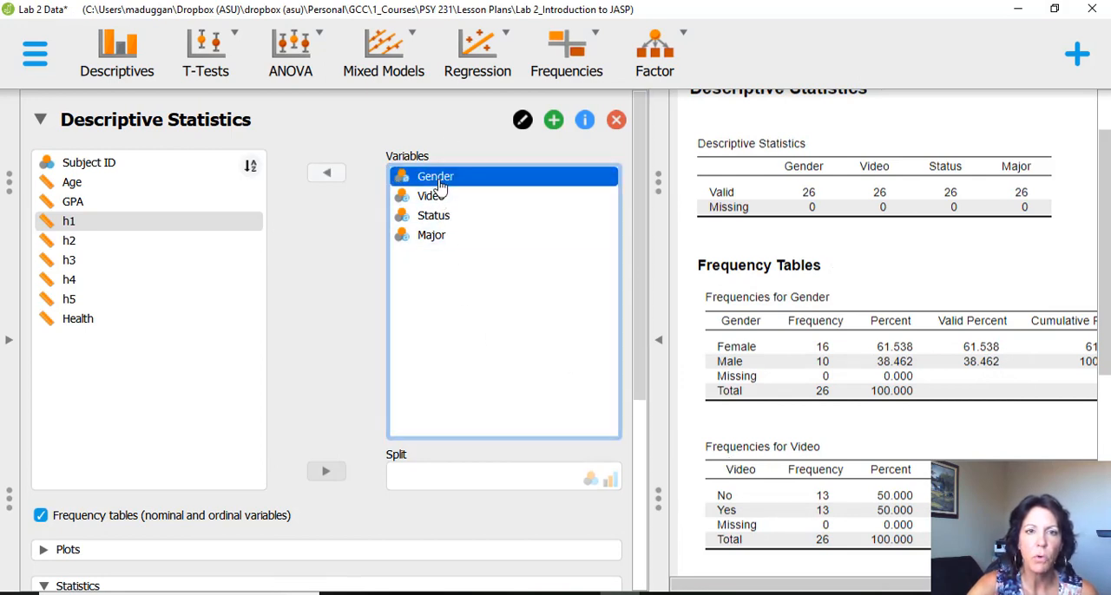
pyautogui.click(330, 173)
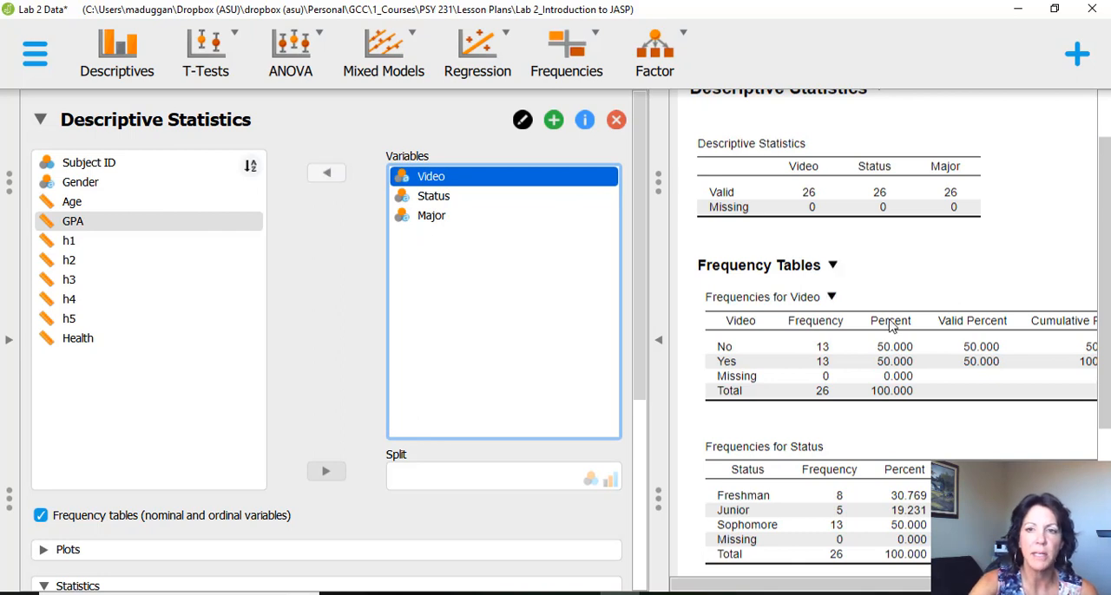
pyautogui.click(80, 182)
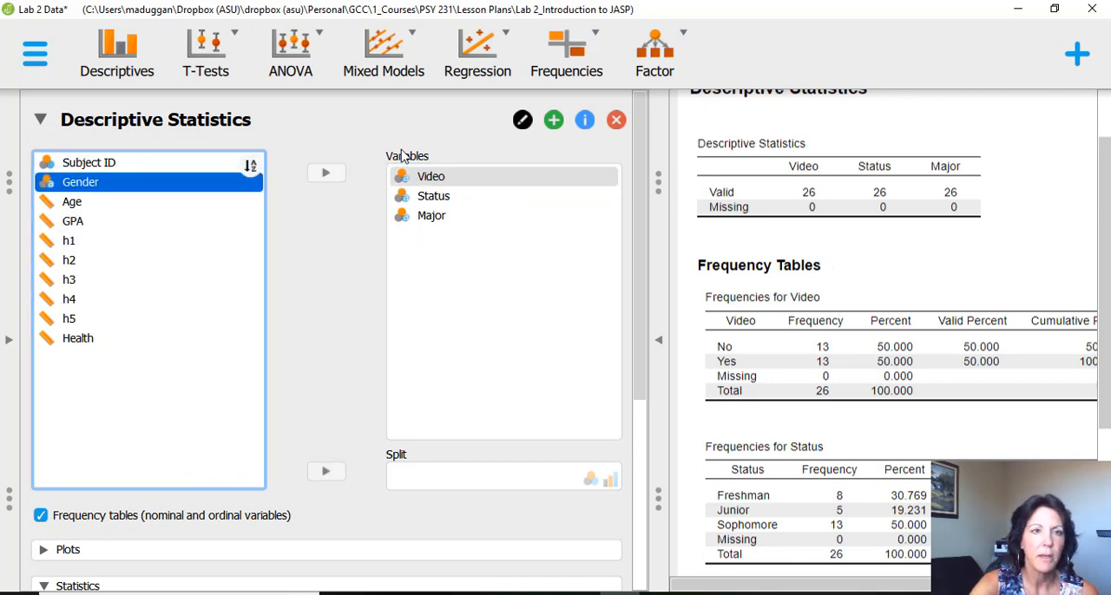
pyautogui.click(325, 173)
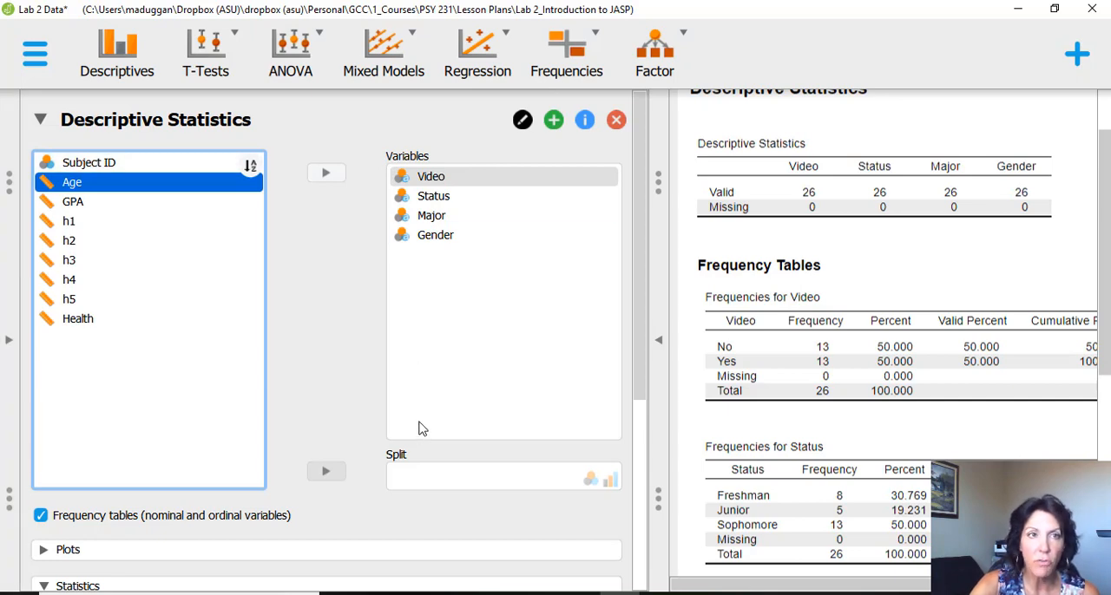
# - Add a new Descriptive Statistics analysis with the scale variables Age, GPA, h1 to h5 and Health as Variables
pyautogui.click(132, 54)
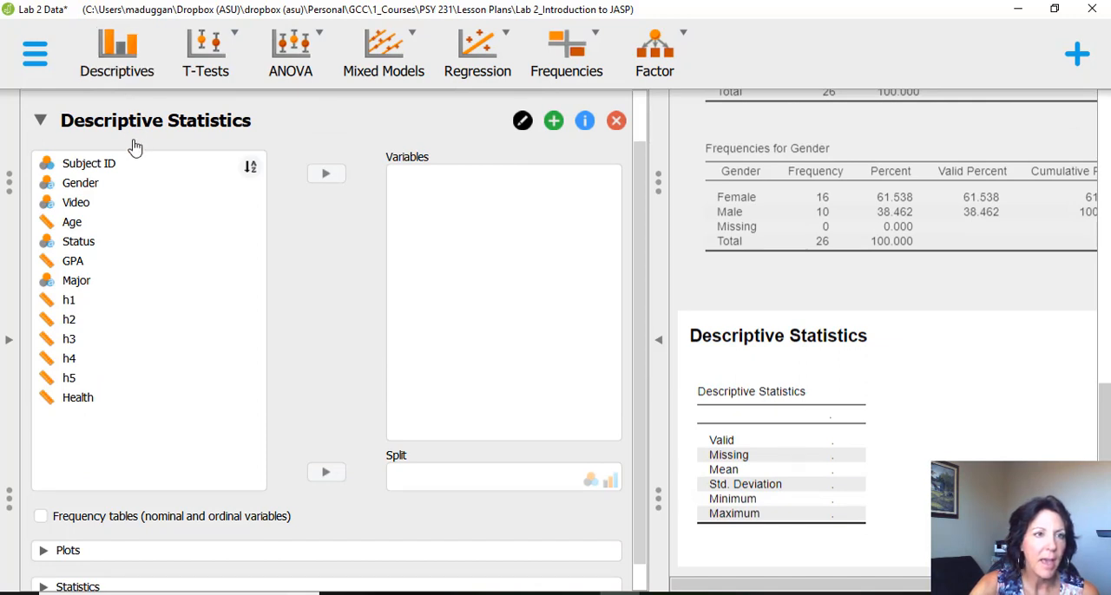
pyautogui.click(99, 223)
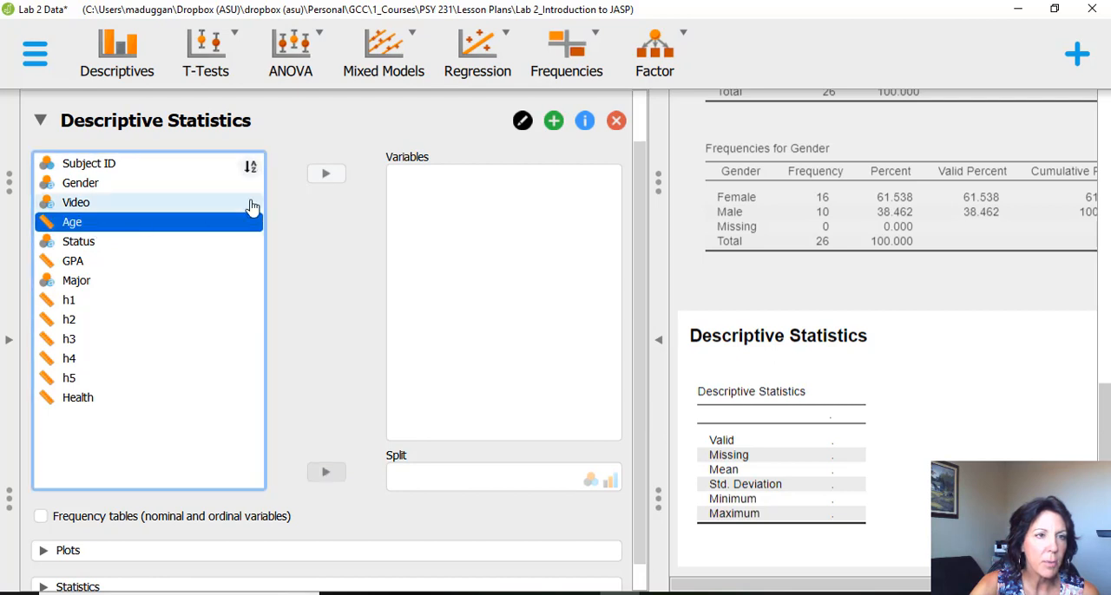
pyautogui.click(328, 175)
pyautogui.click(97, 243)
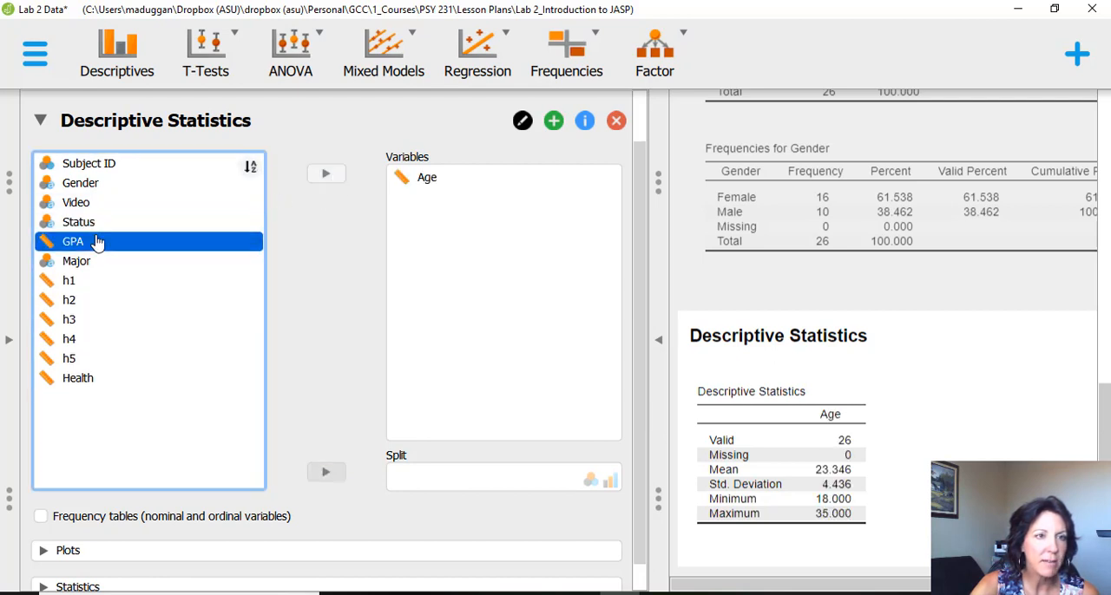
pyautogui.click(334, 178)
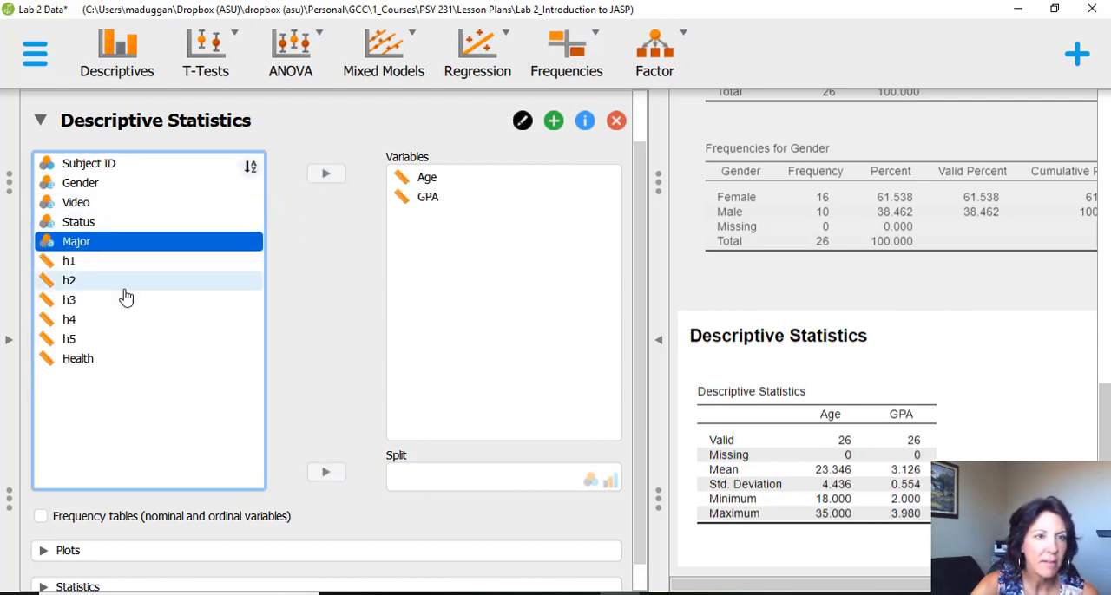
pyautogui.click(75, 264)
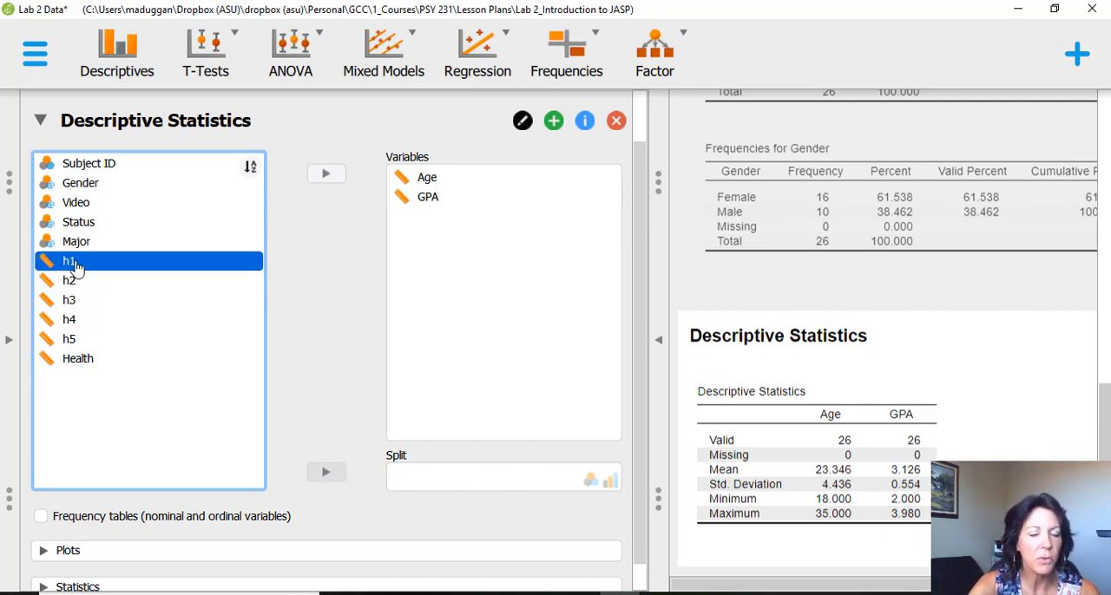
pyautogui.keyDown('shift'); pyautogui.click(112, 358); pyautogui.keyUp('shift')
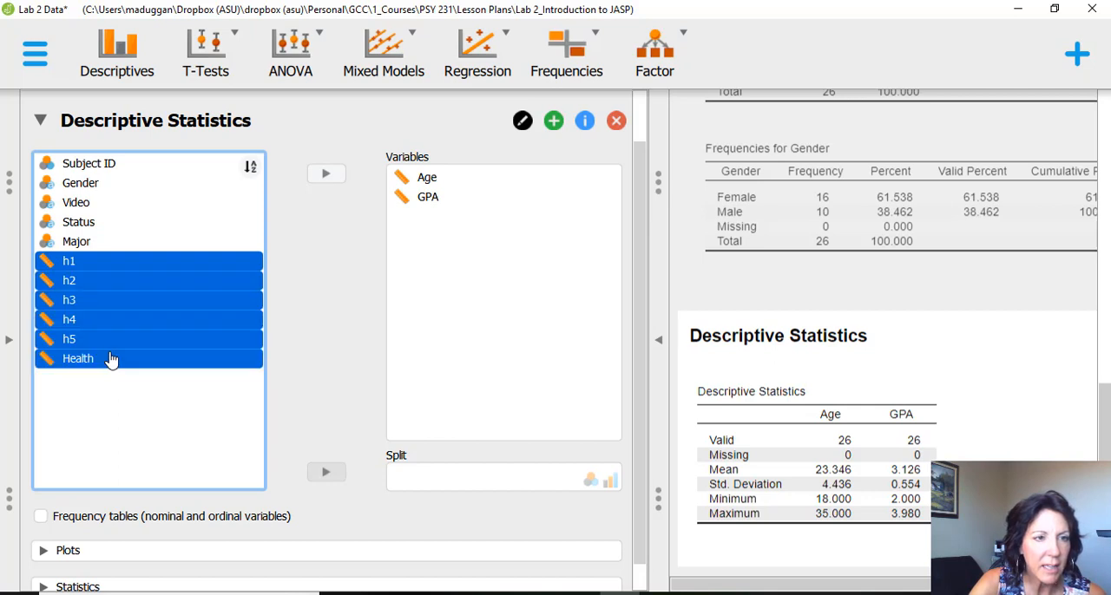
pyautogui.click(325, 175)
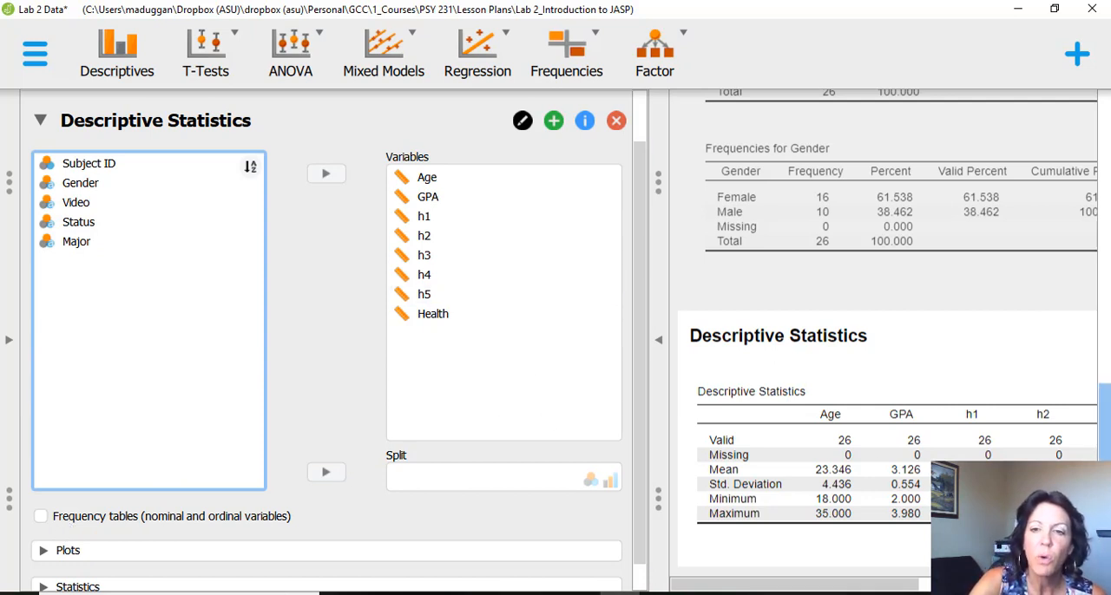
# - Examine the scale-variable descriptives and the earlier frequency tables with the input options hidden, and show the input options again
pyautogui.click(657, 343)
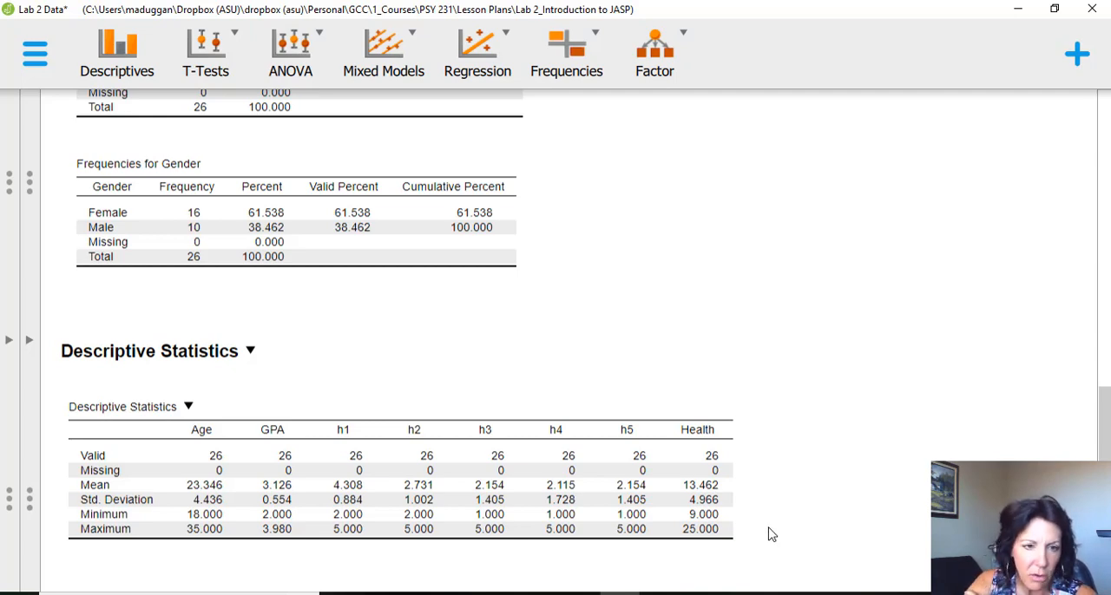
pyautogui.scroll(6, 801, 494)
pyautogui.scroll(-6, 801, 494)
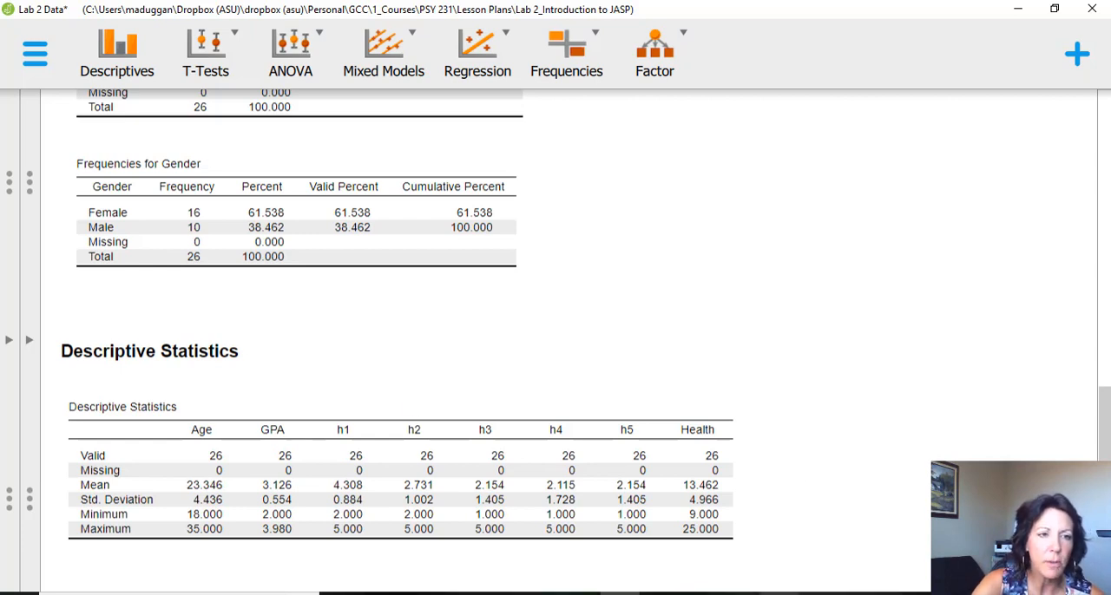
pyautogui.moveTo(779, 594)
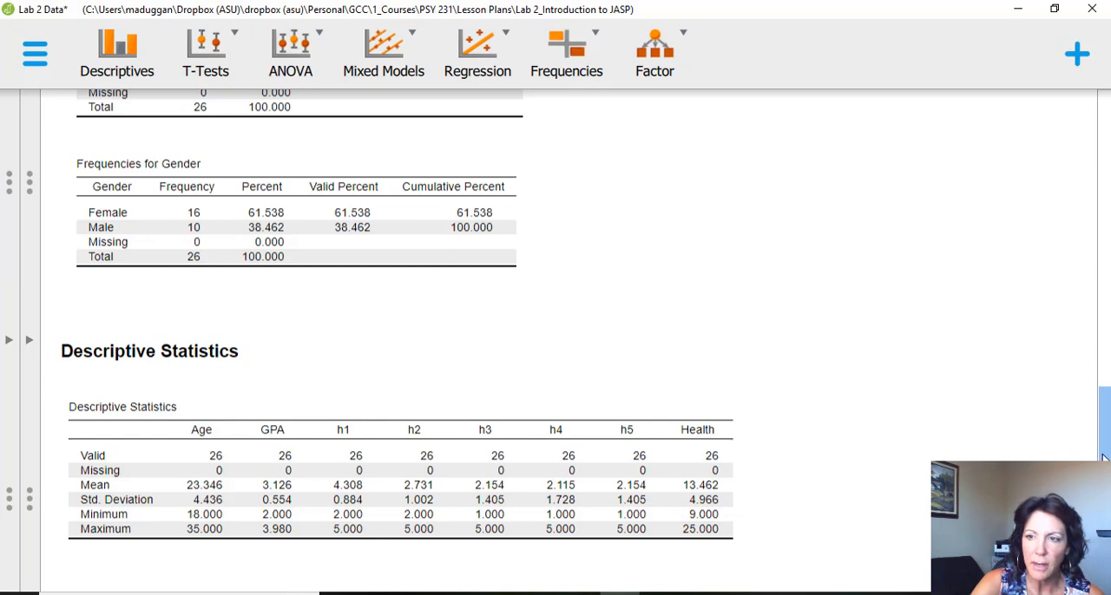
pyautogui.moveTo(1104, 458); pyautogui.dragTo(1052, 40)
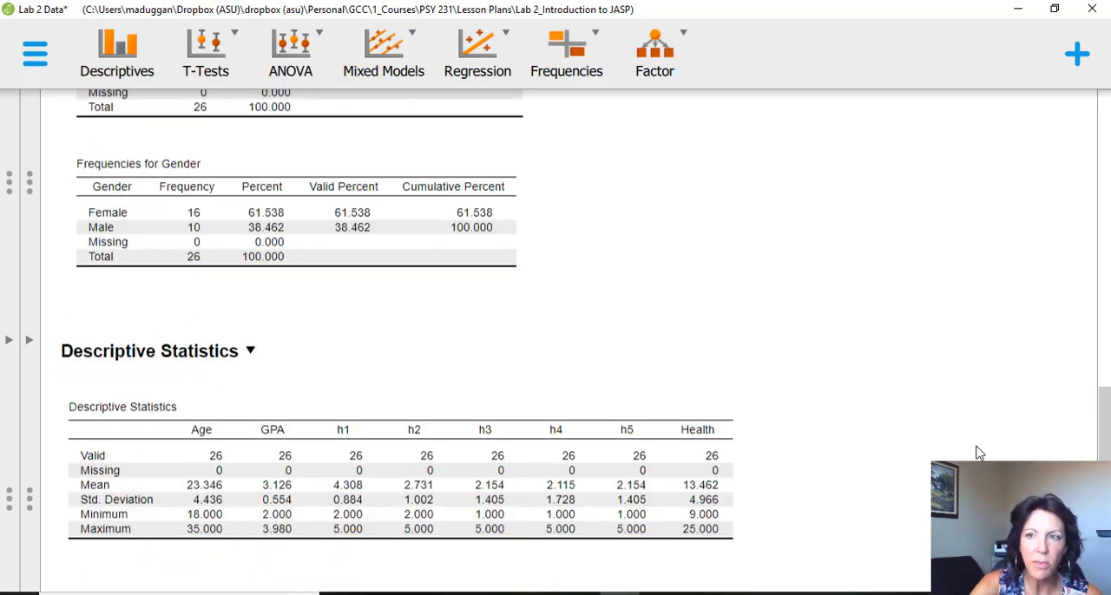
pyautogui.scroll(9, 891, 462)
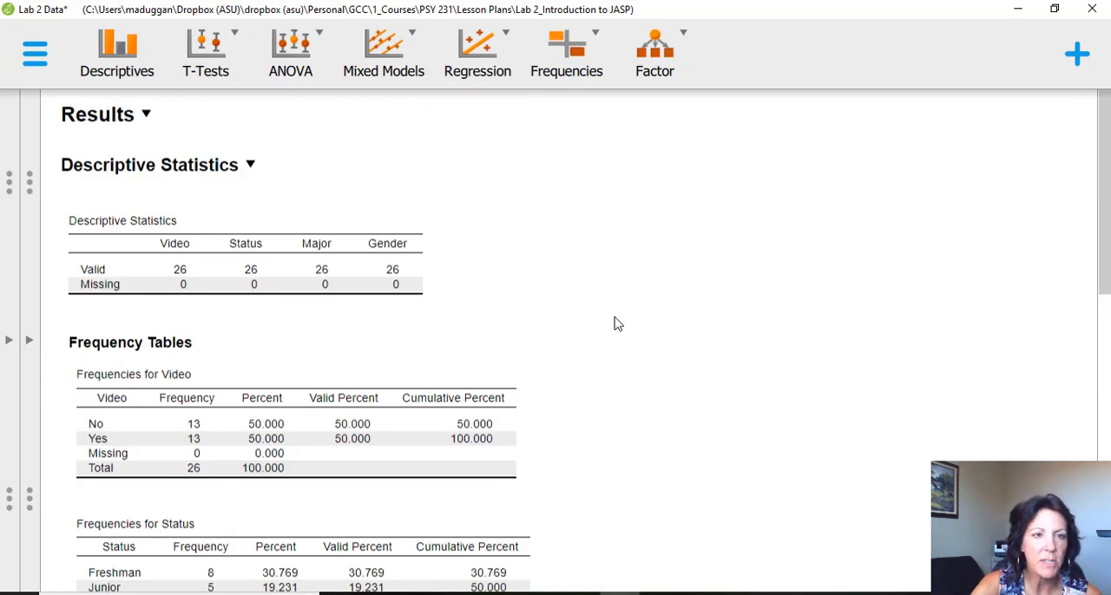
pyautogui.scroll(-9, 616, 324)
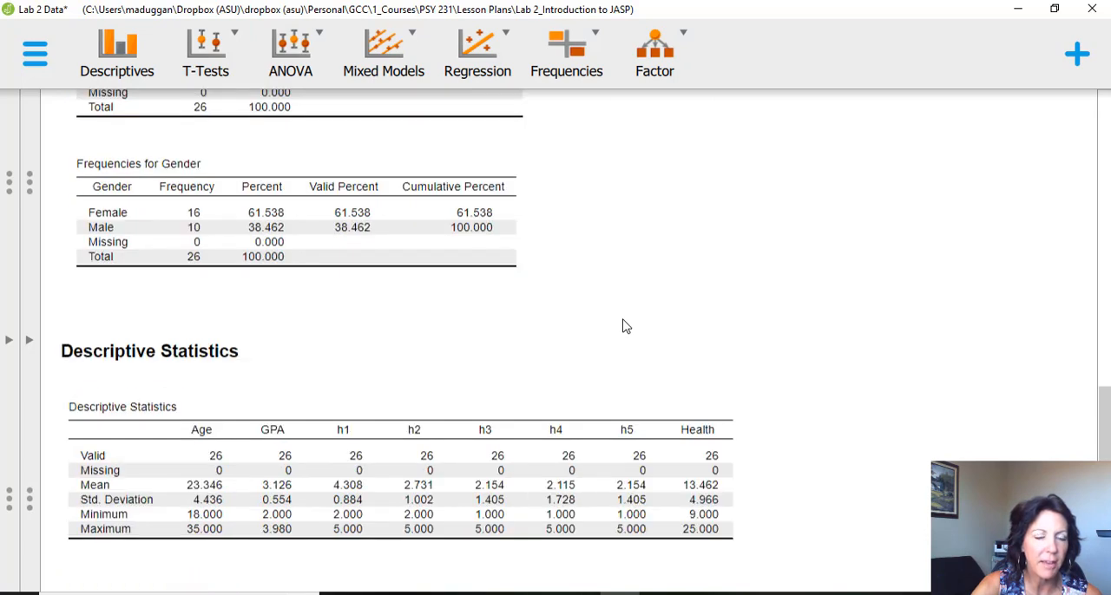
pyautogui.click(31, 346)
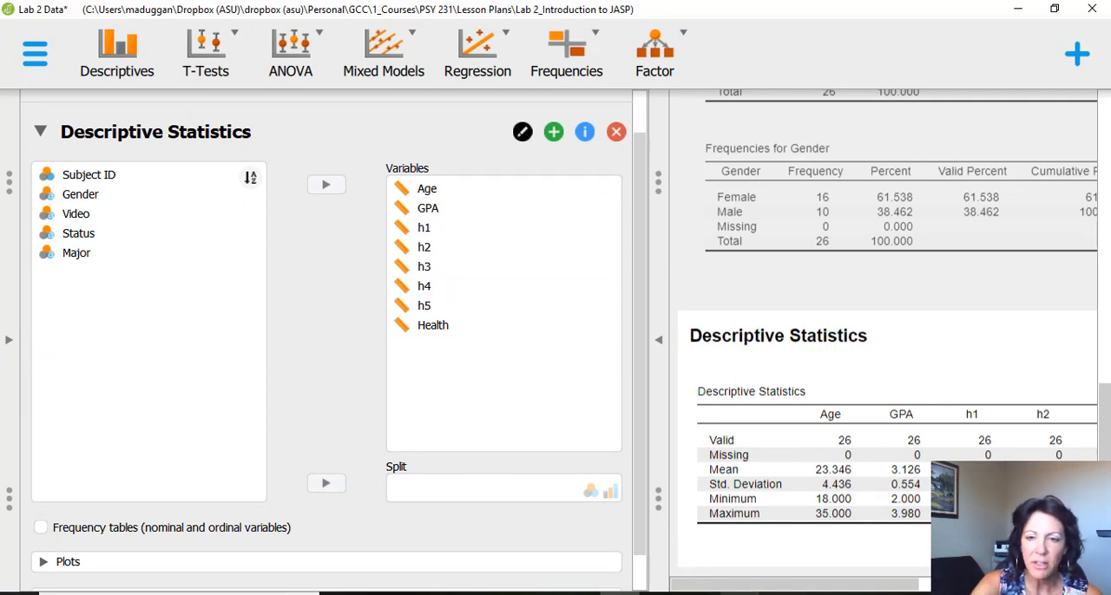
# - Consult the Part 3 instructions in Lab 2 Directions.pdf in Acrobat, and return to the JASP analysis
pyautogui.click(739, 594)
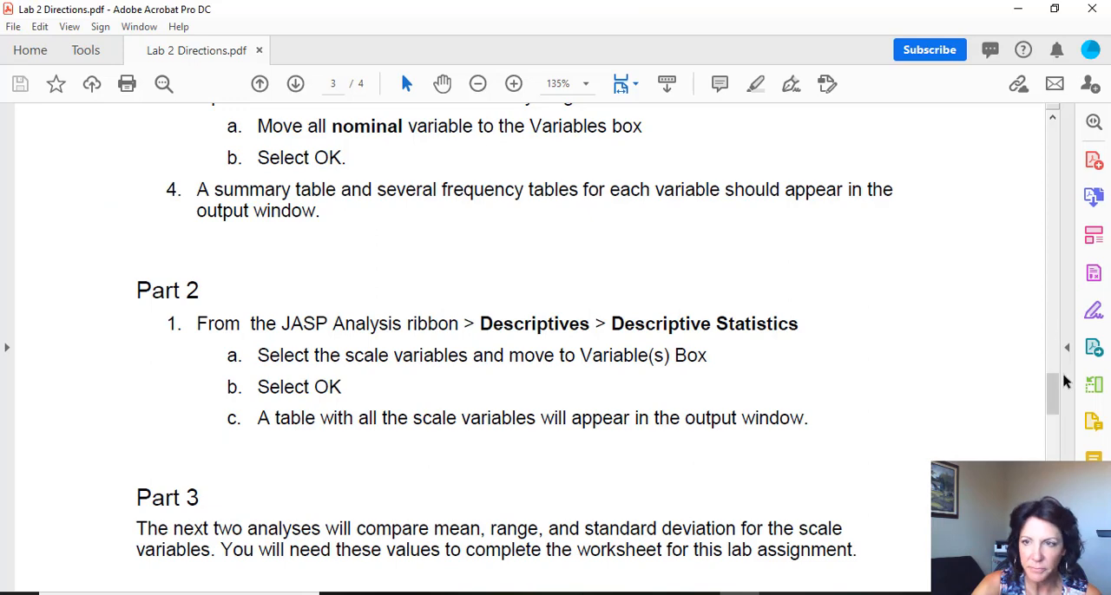
pyautogui.moveTo(1055, 401); pyautogui.dragTo(1050, 423)
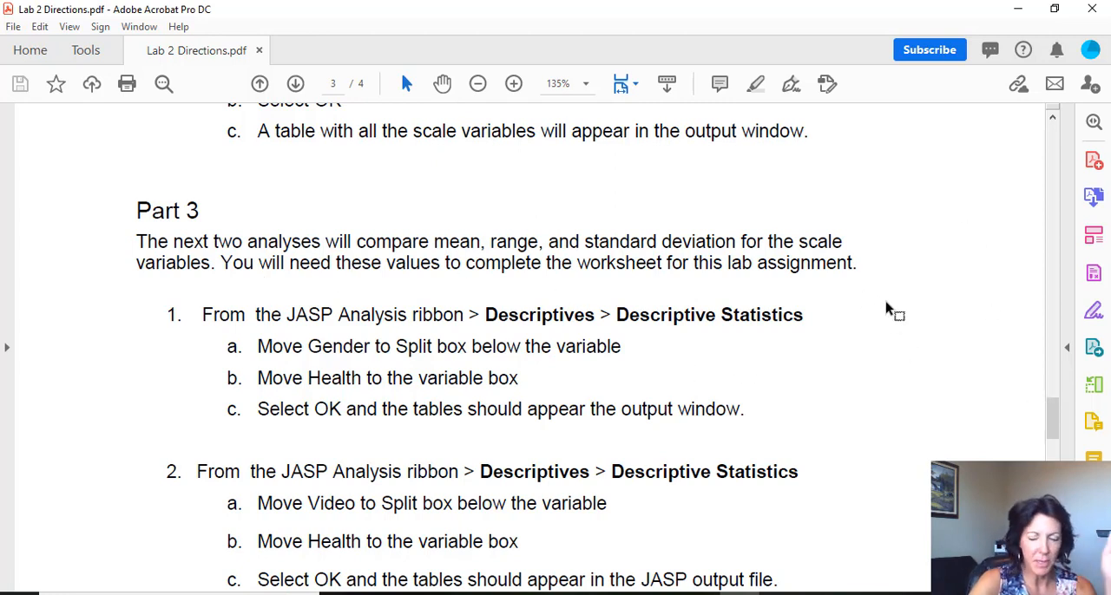
pyautogui.scroll(-1, 1055, 420)
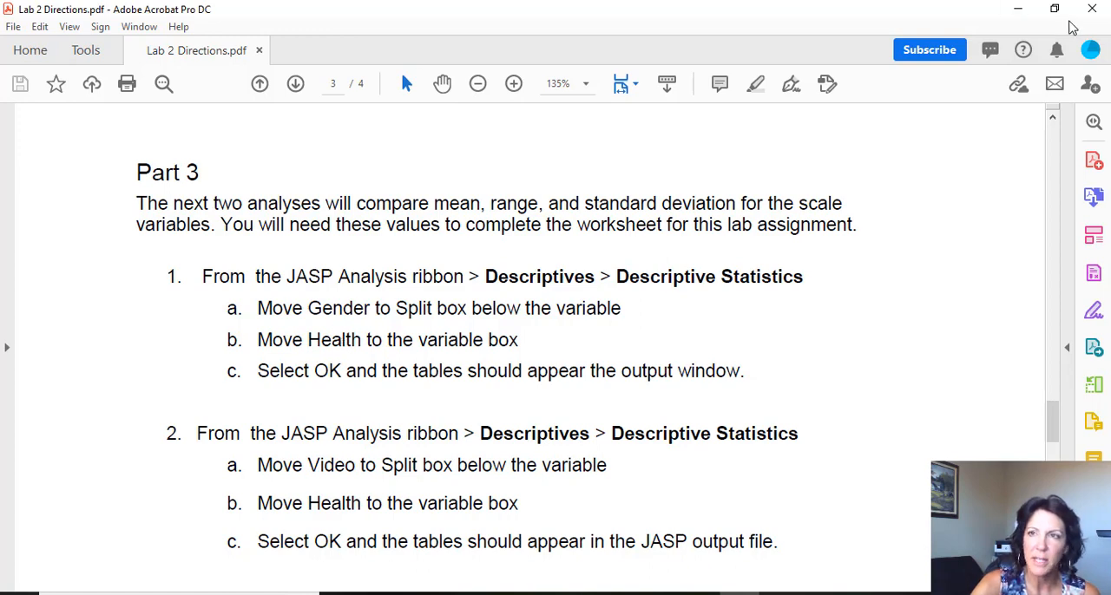
pyautogui.click(1017, 9)
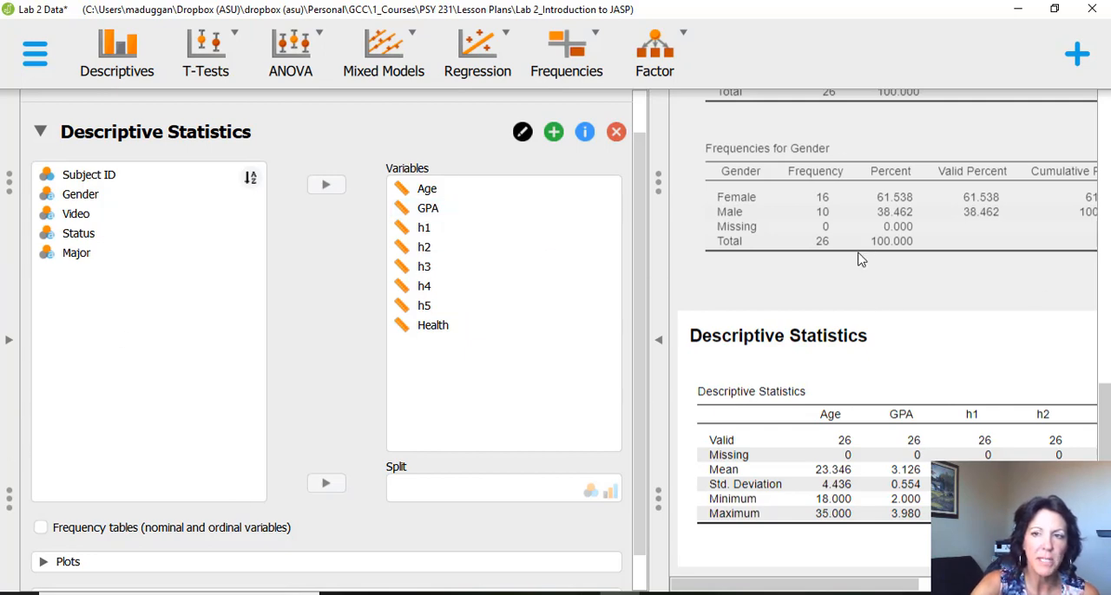
# - Add a new Descriptive Statistics analysis of Health, split by Gender
pyautogui.click(130, 48)
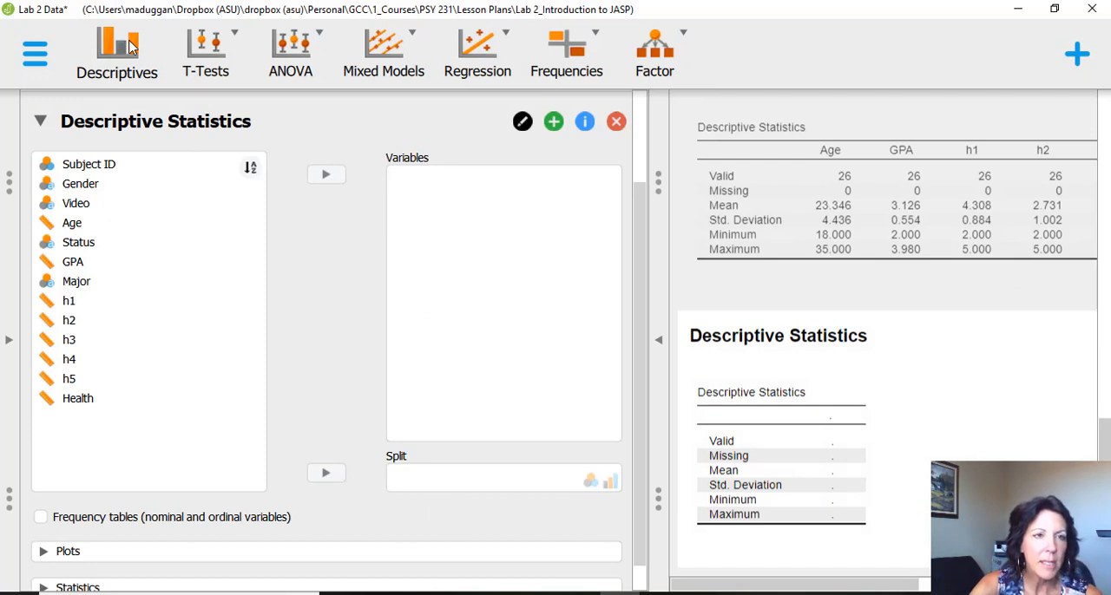
pyautogui.click(128, 188)
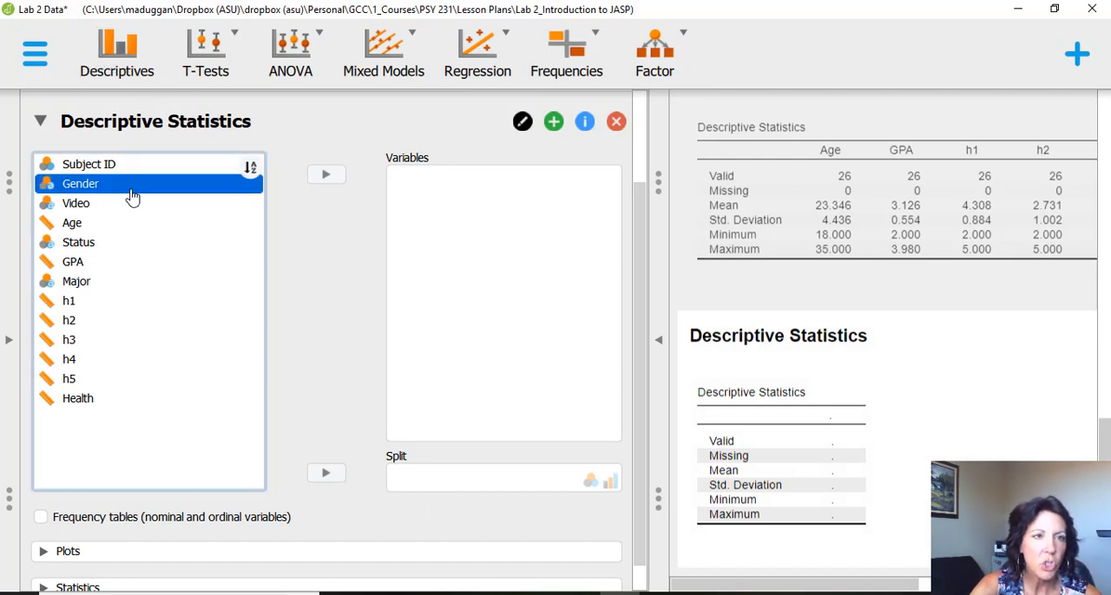
pyautogui.click(326, 475)
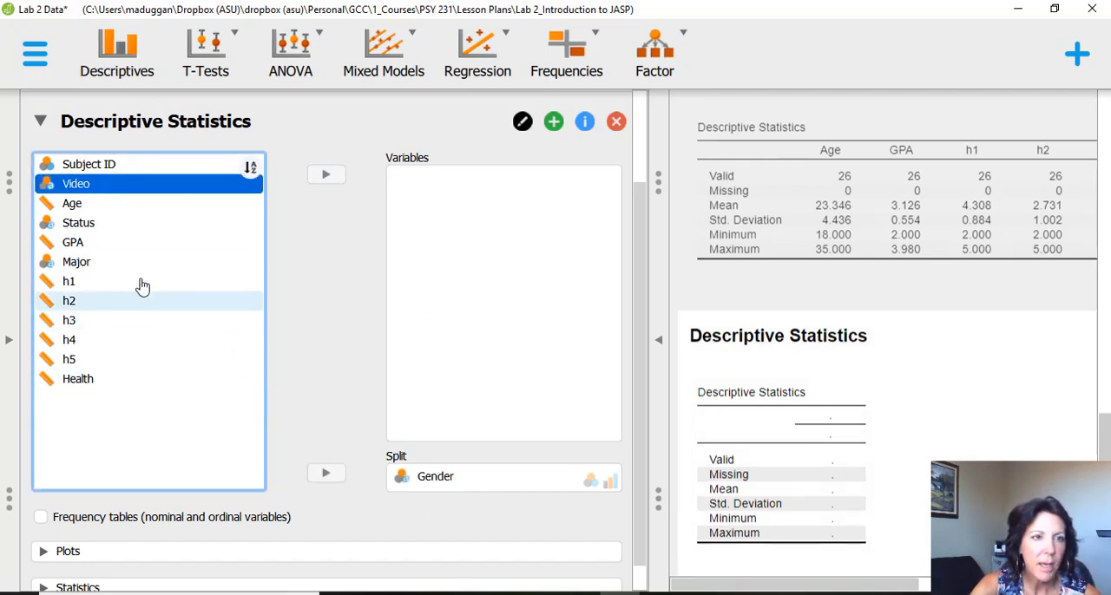
pyautogui.click(102, 380)
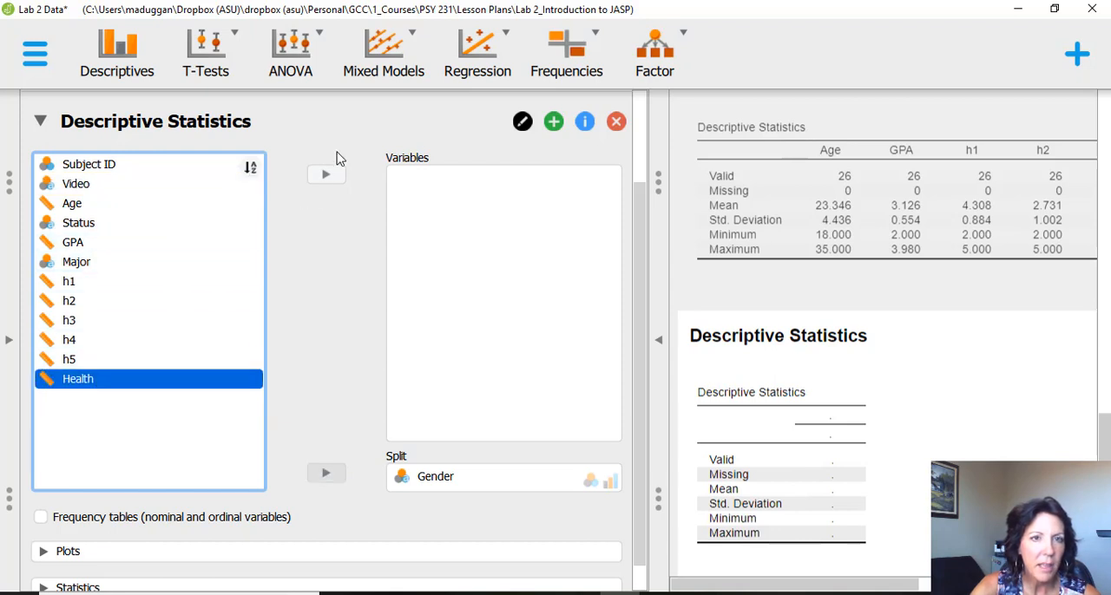
pyautogui.click(324, 183)
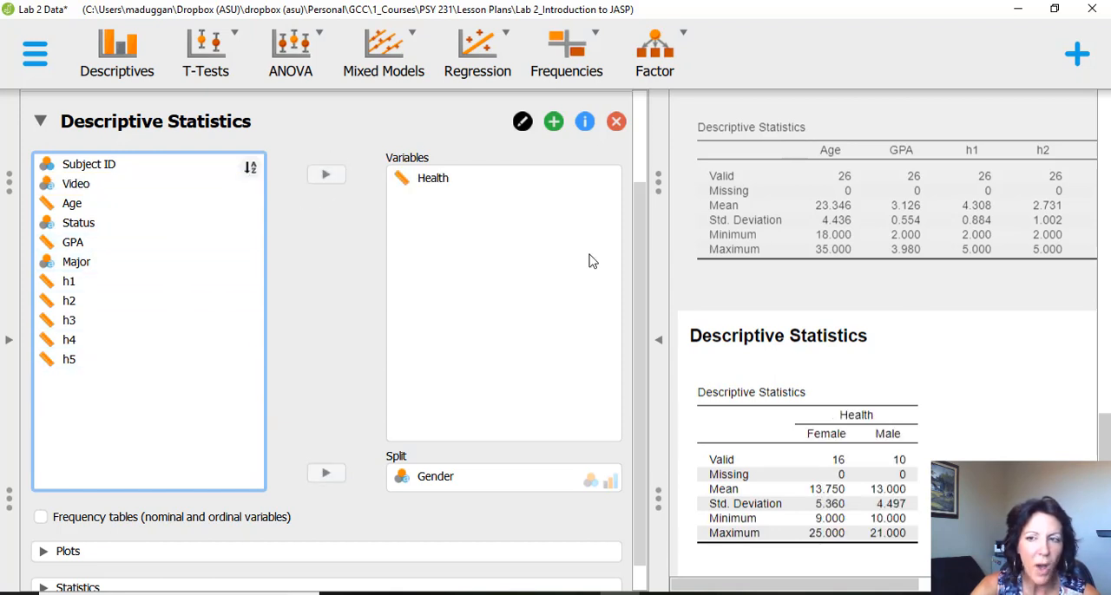
# - Examine the Health descriptives by Gender at full width, and check the second Part 3 analysis in Lab 2 Directions.pdf before returning to JASP
pyautogui.click(659, 340)
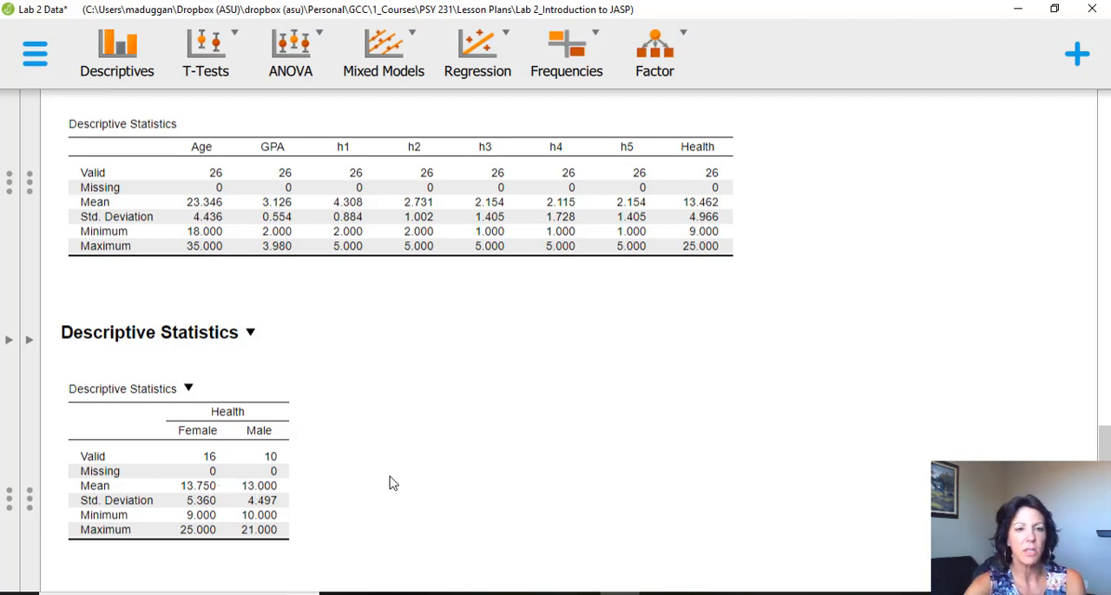
pyautogui.click(34, 341)
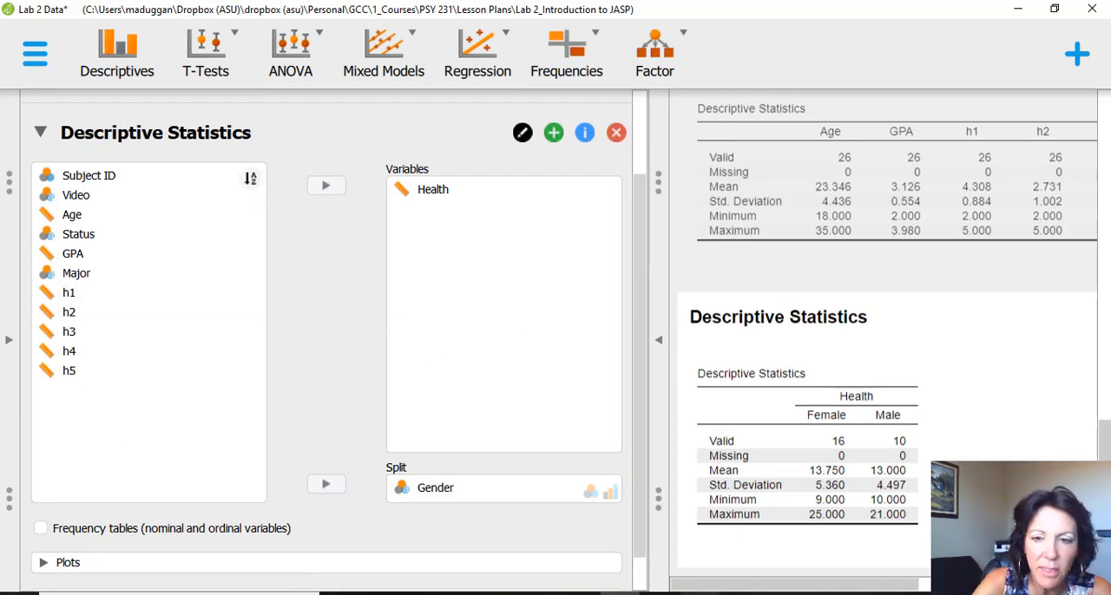
pyautogui.moveTo(739, 593)
pyautogui.click(733, 542)
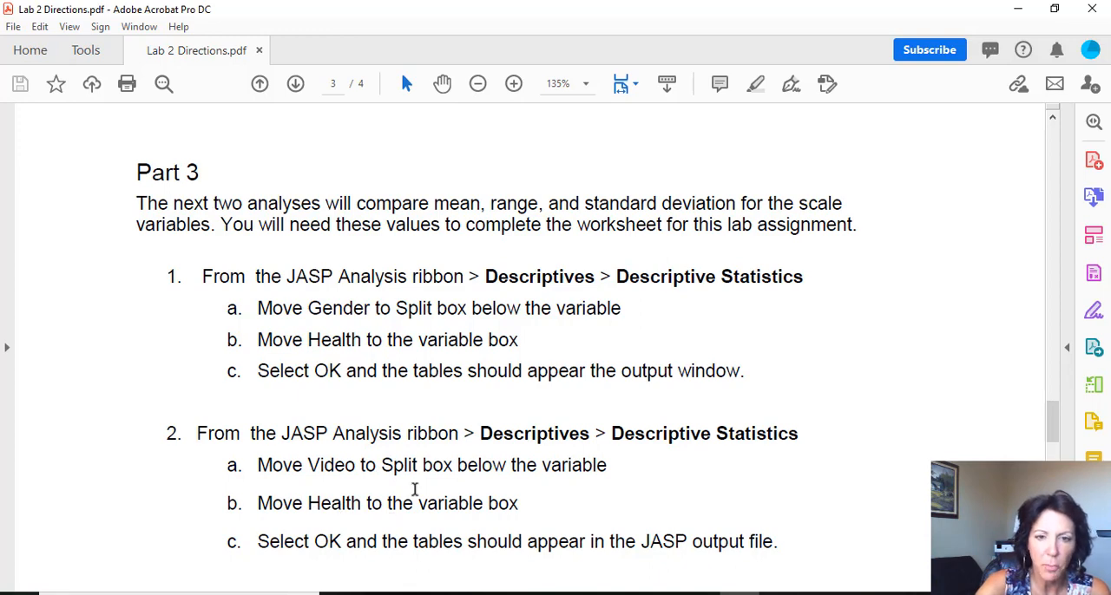
pyautogui.click(1018, 9)
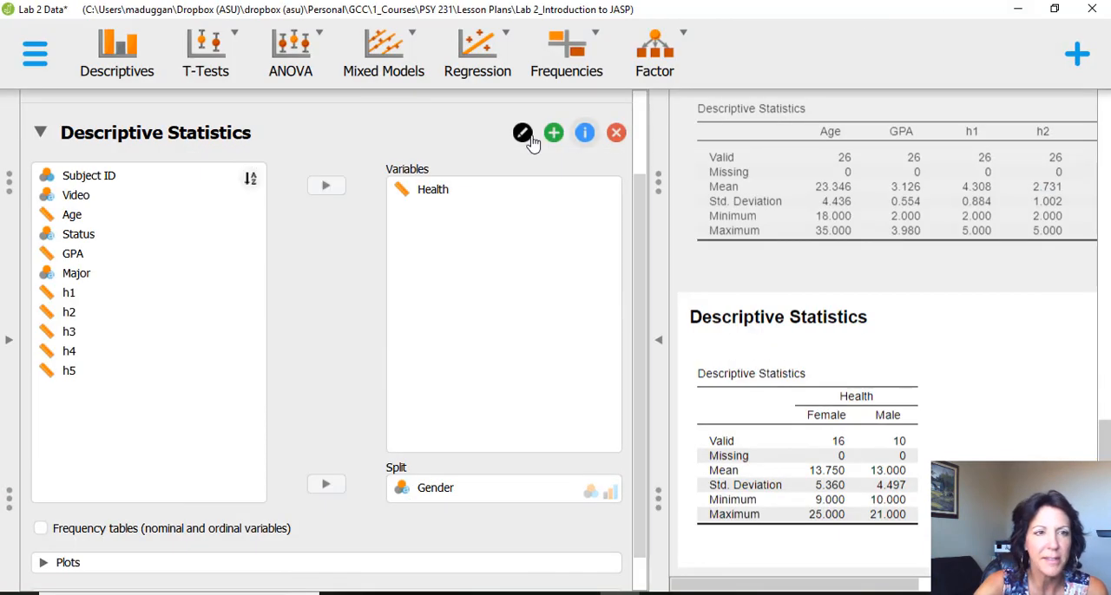
# - Add a new Descriptive Statistics analysis of Health, split by Video
pyautogui.click(130, 59)
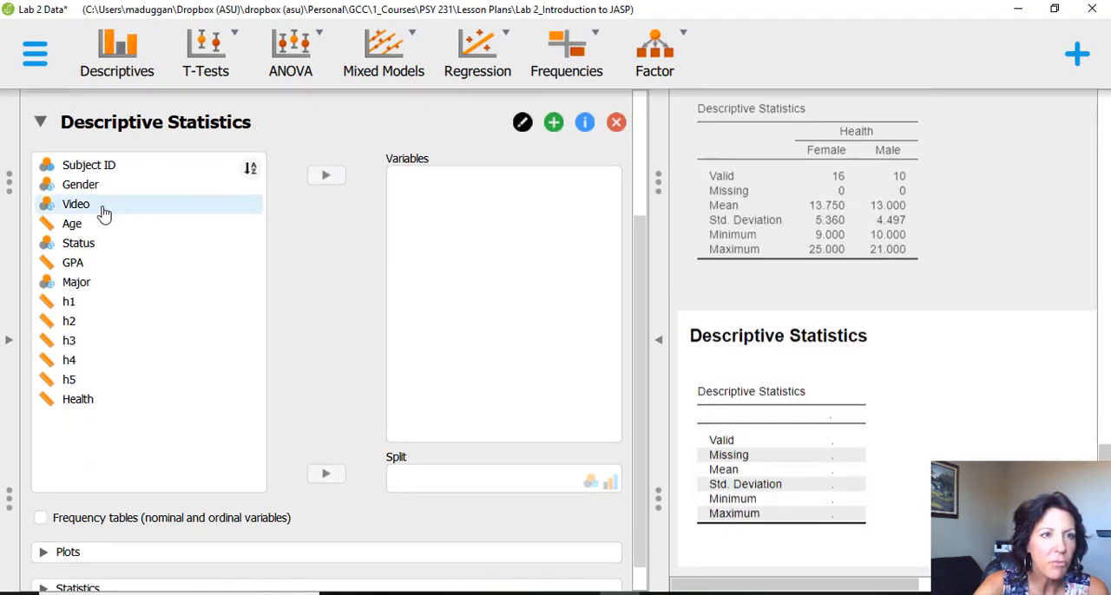
pyautogui.click(103, 209)
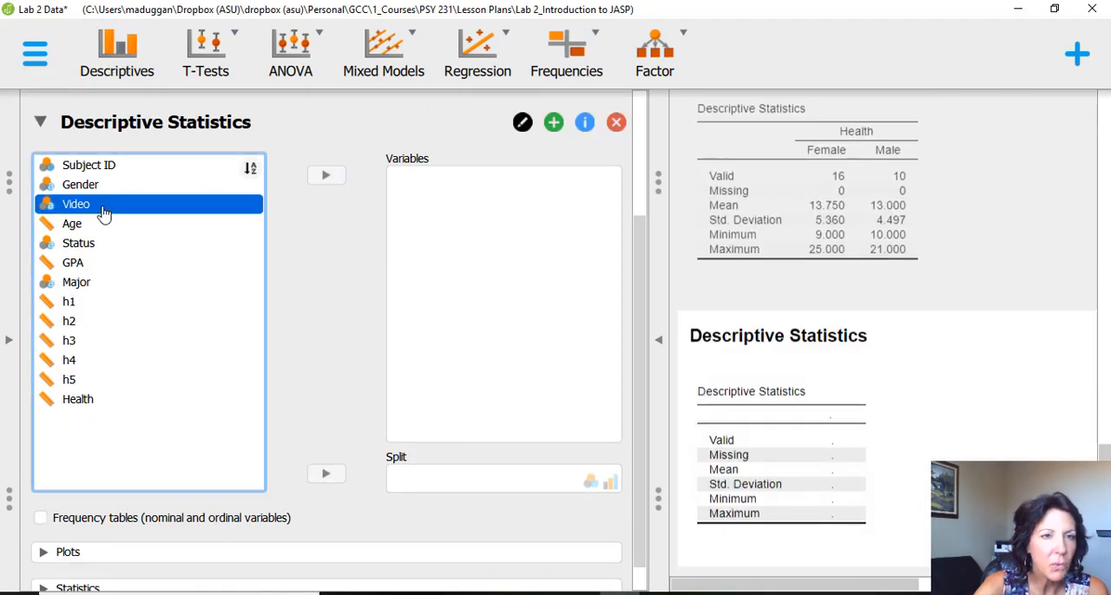
pyautogui.click(334, 476)
pyautogui.click(92, 385)
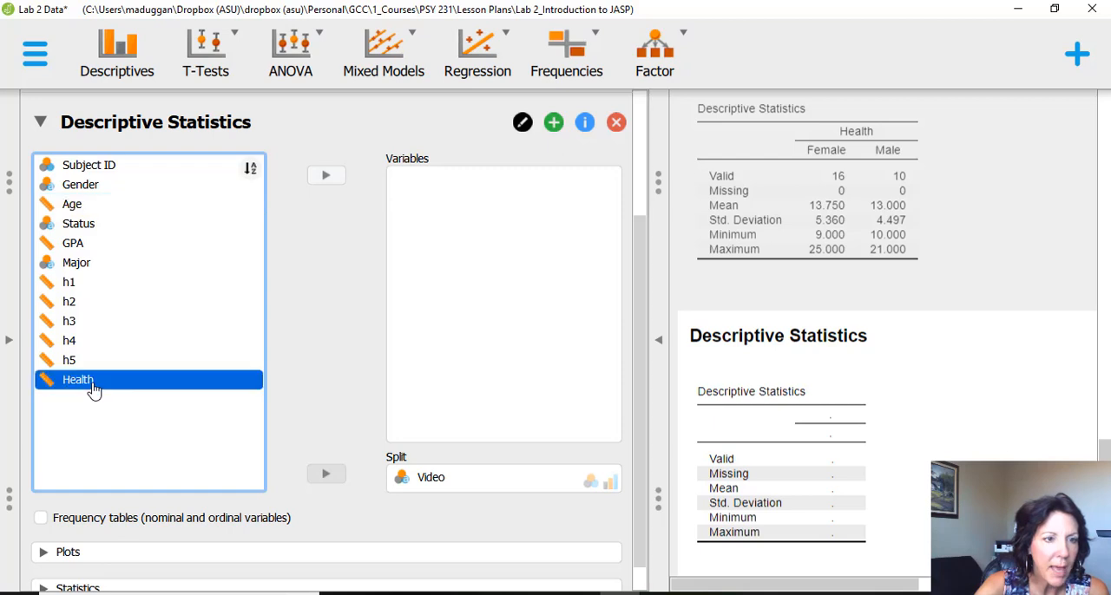
pyautogui.click(325, 178)
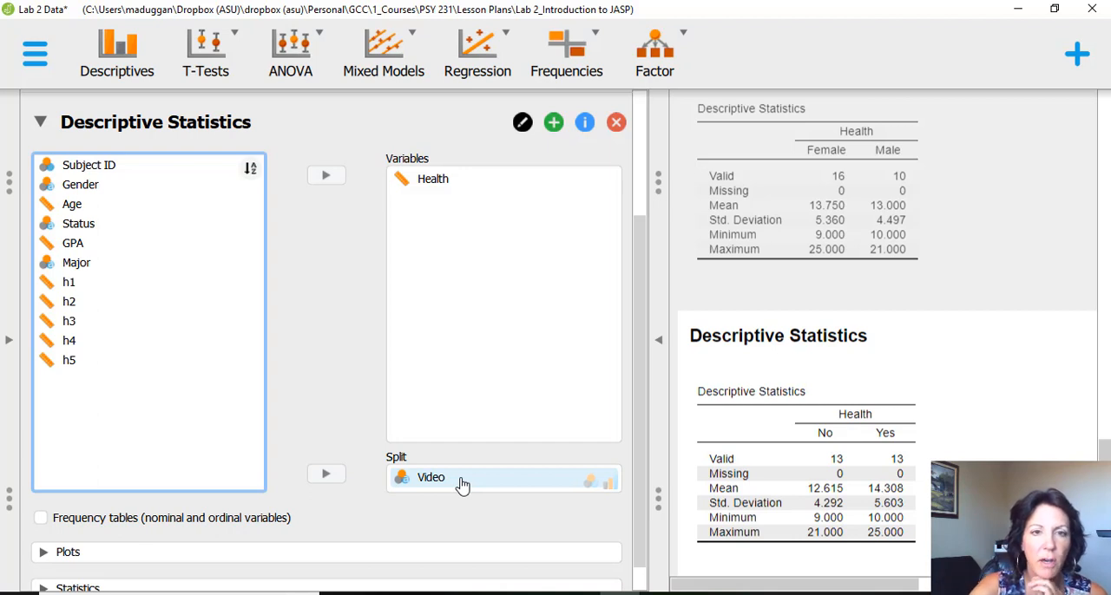
# - Examine the Health descriptives by Video at full width, and consult the For Credit section of Lab 2 Directions.pdf in Acrobat
pyautogui.click(658, 343)
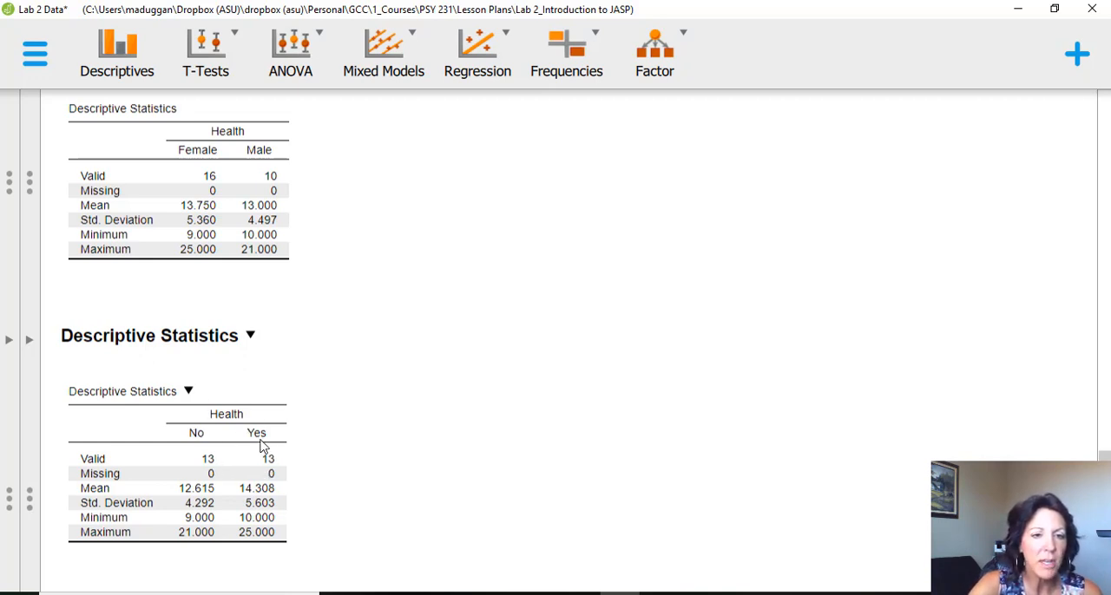
pyautogui.click(29, 344)
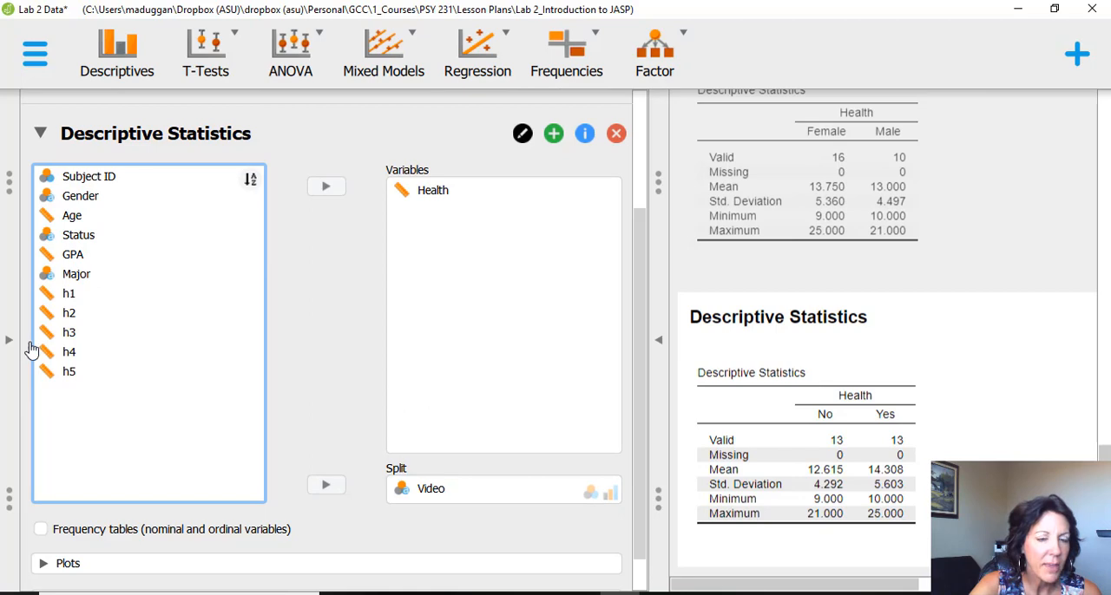
pyautogui.click(700, 594)
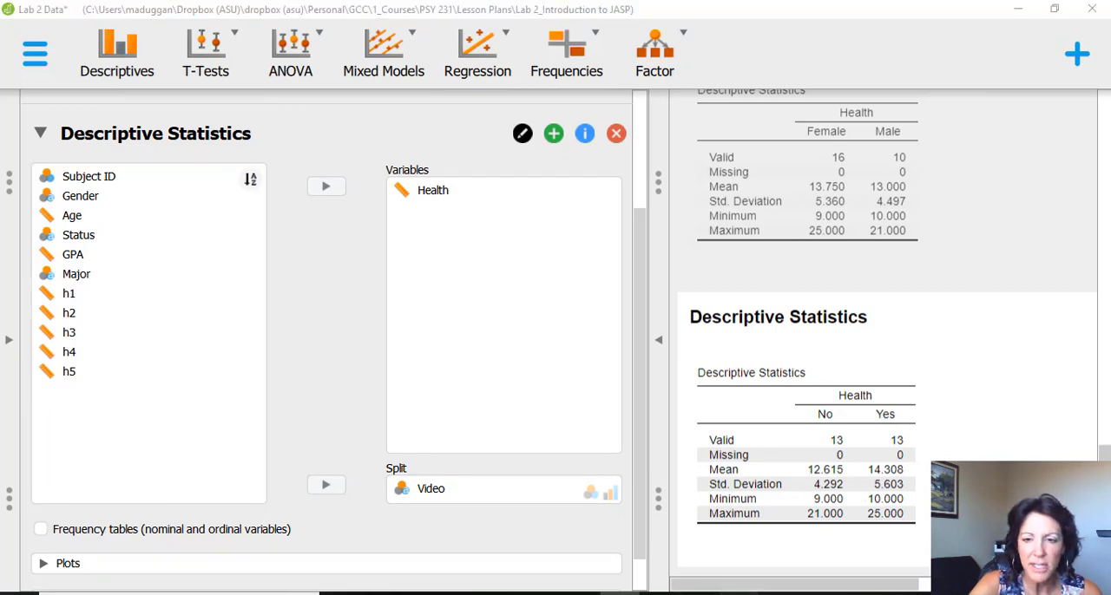
pyautogui.moveTo(1050, 408); pyautogui.dragTo(1062, 433)
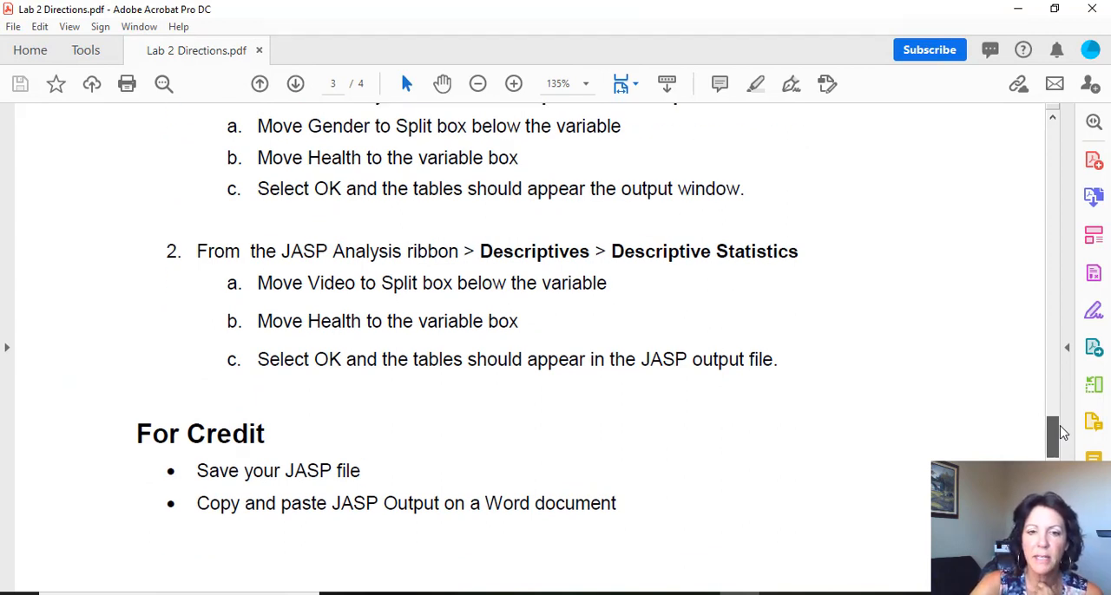
# - Check the remaining For Credit instructions in Lab 2 Directions.pdf, and return to JASP to copy the complete Results output
pyautogui.moveTo(1062, 433); pyautogui.dragTo(1065, 452)
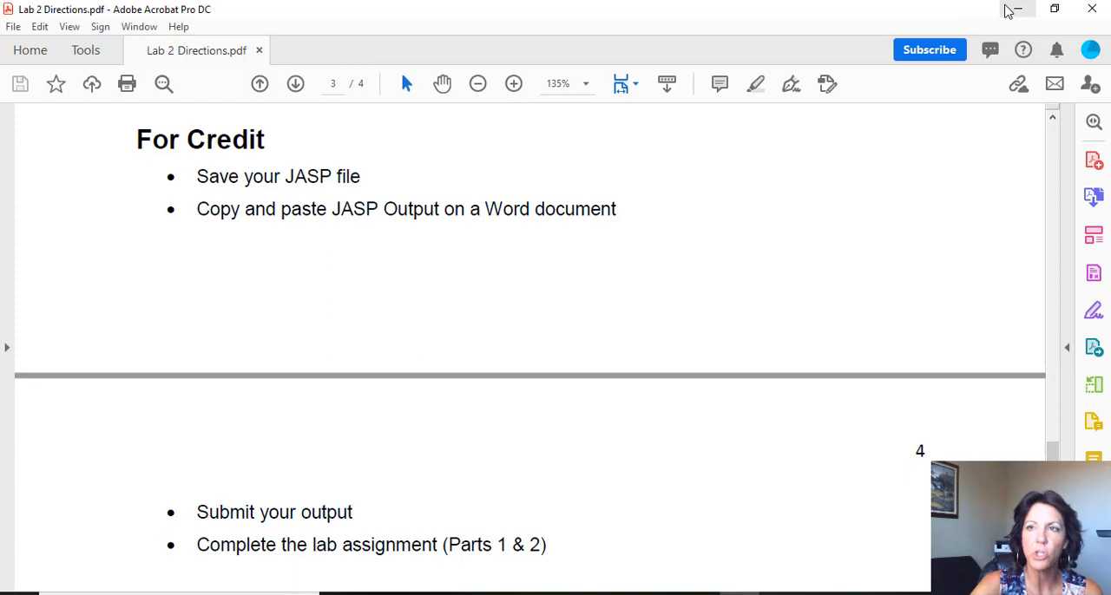
pyautogui.click(1011, 14)
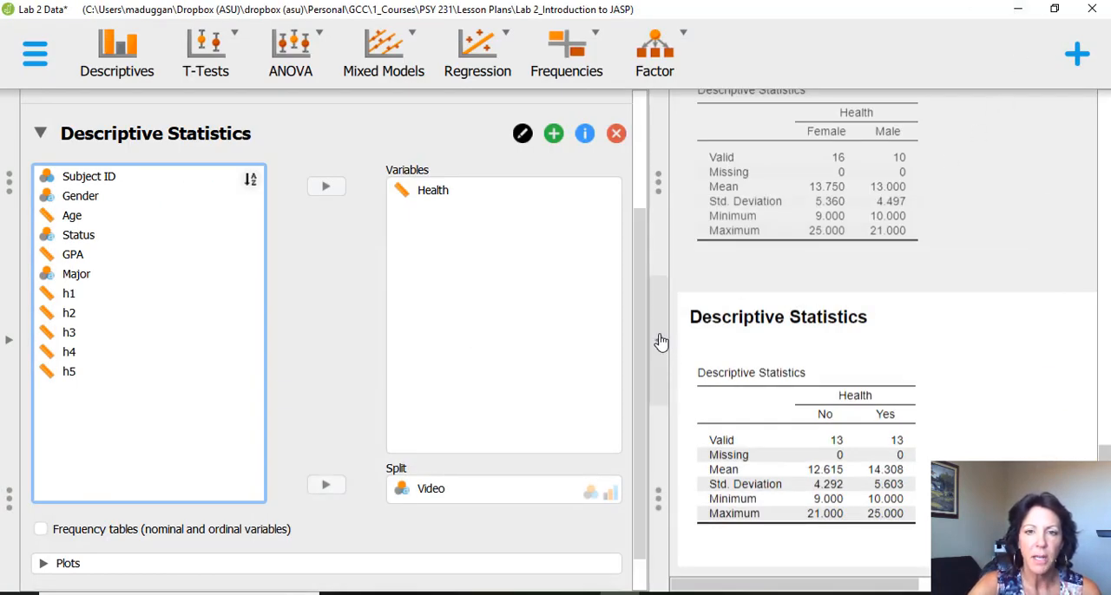
pyautogui.click(661, 342)
pyautogui.scroll(15, 661, 342)
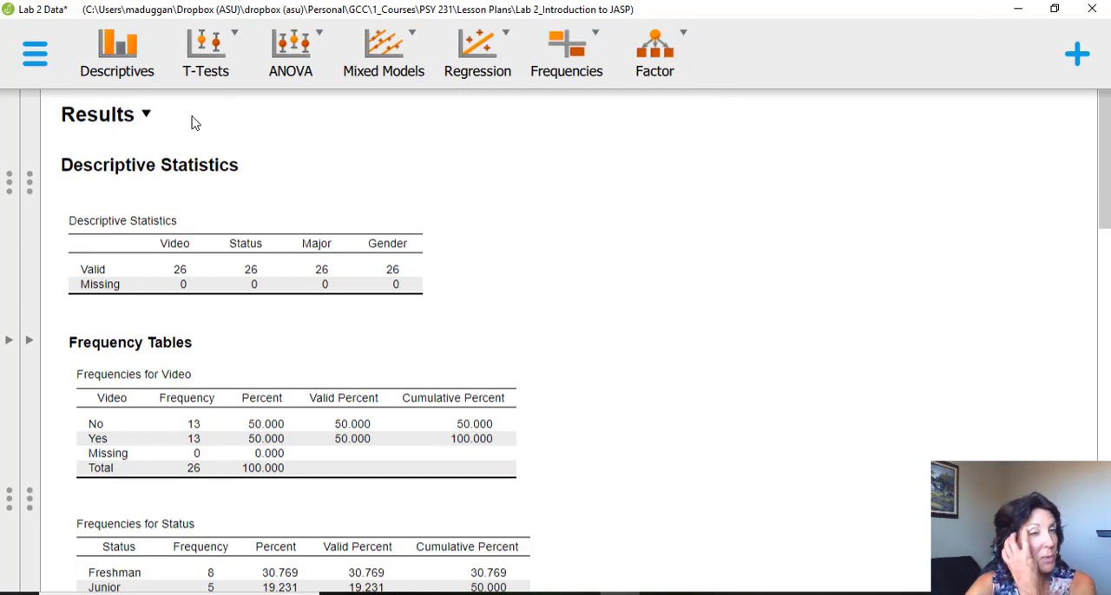
pyautogui.click(147, 116)
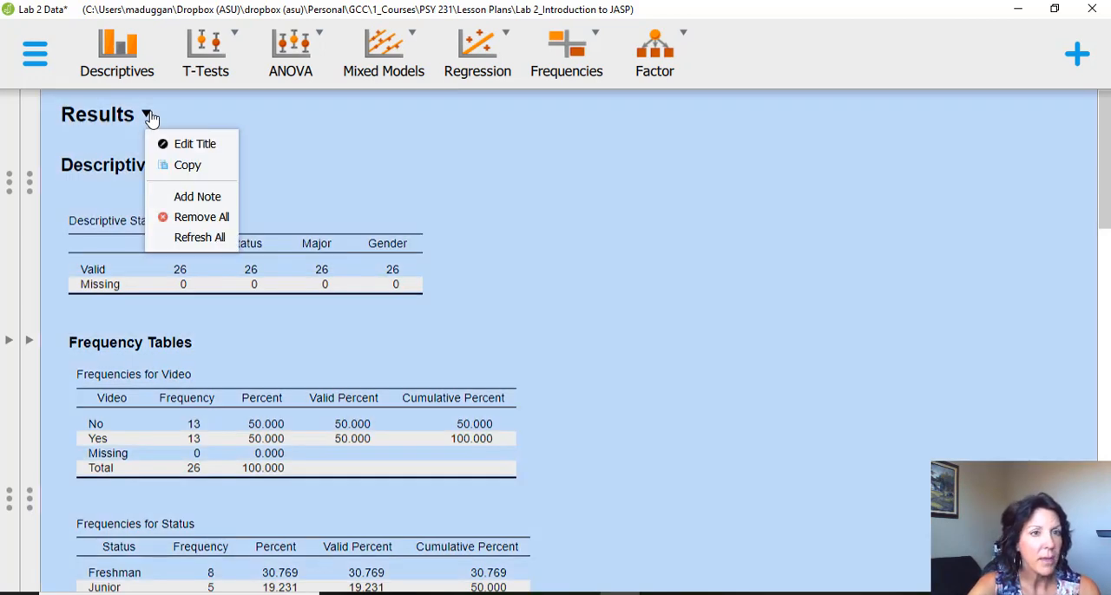
pyautogui.click(182, 170)
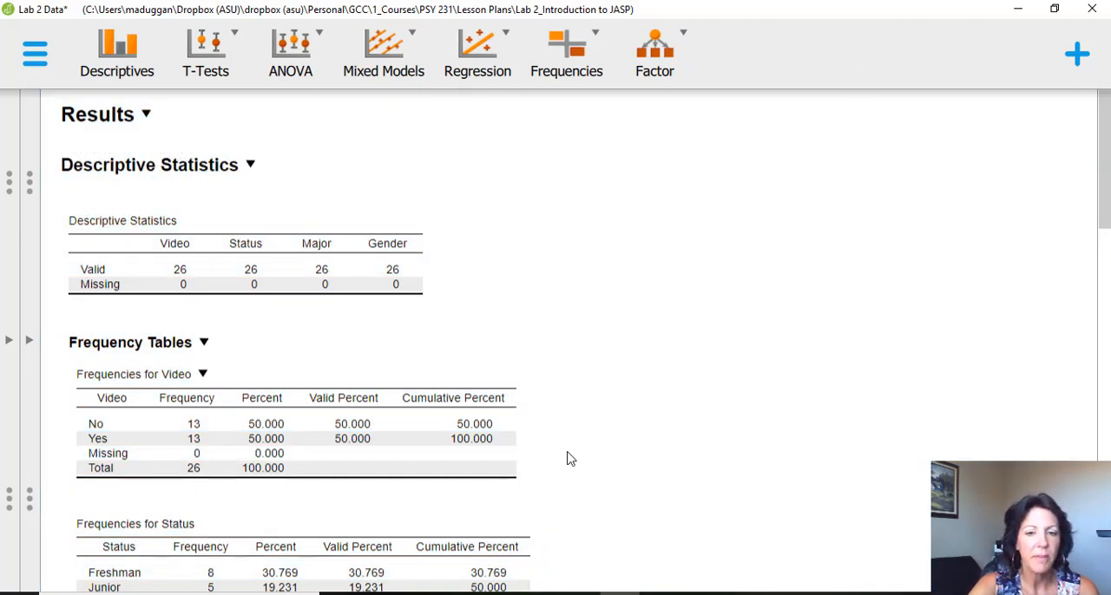
# - Switch to Word, paste the copied JASP results into a new blank document, and check the pasted tables throughout
pyautogui.click(540, 593)
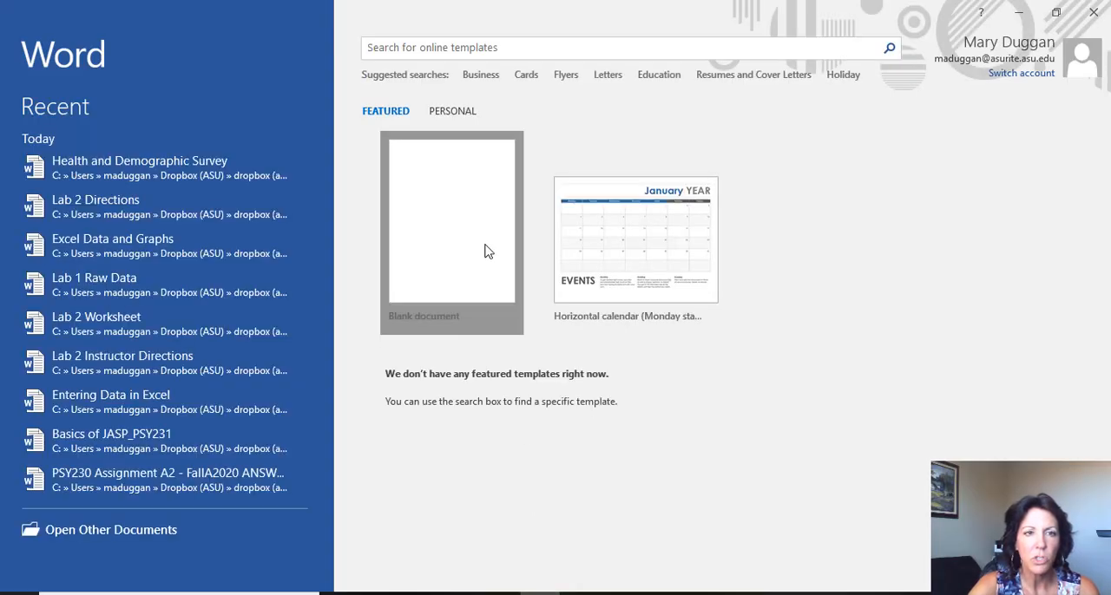
pyautogui.click(486, 252)
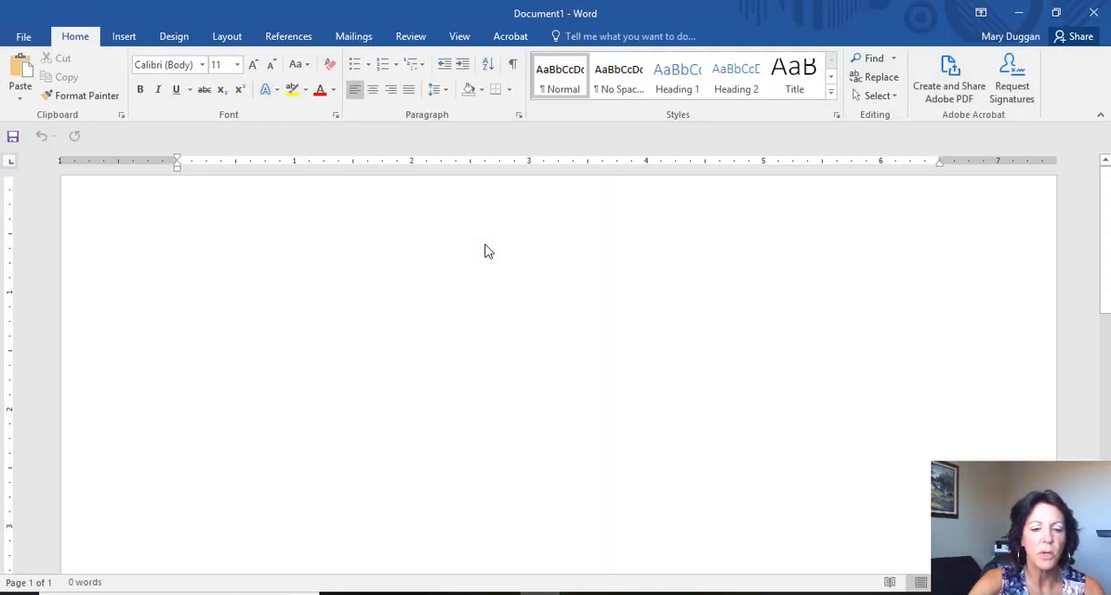
pyautogui.hotkey('ctrl', 'v')
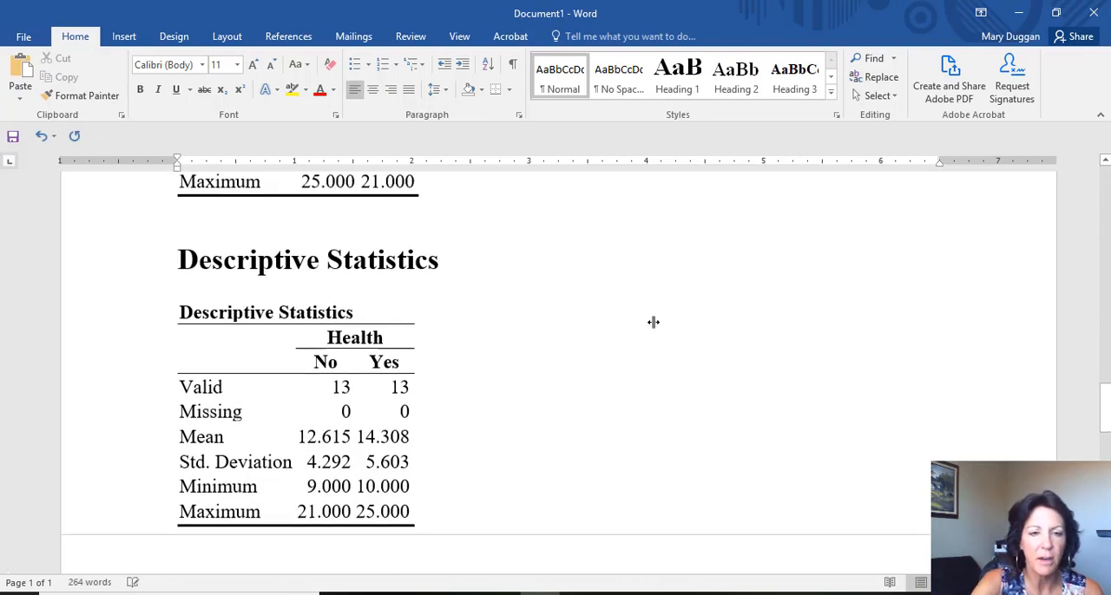
pyautogui.scroll(-15, 652, 322)
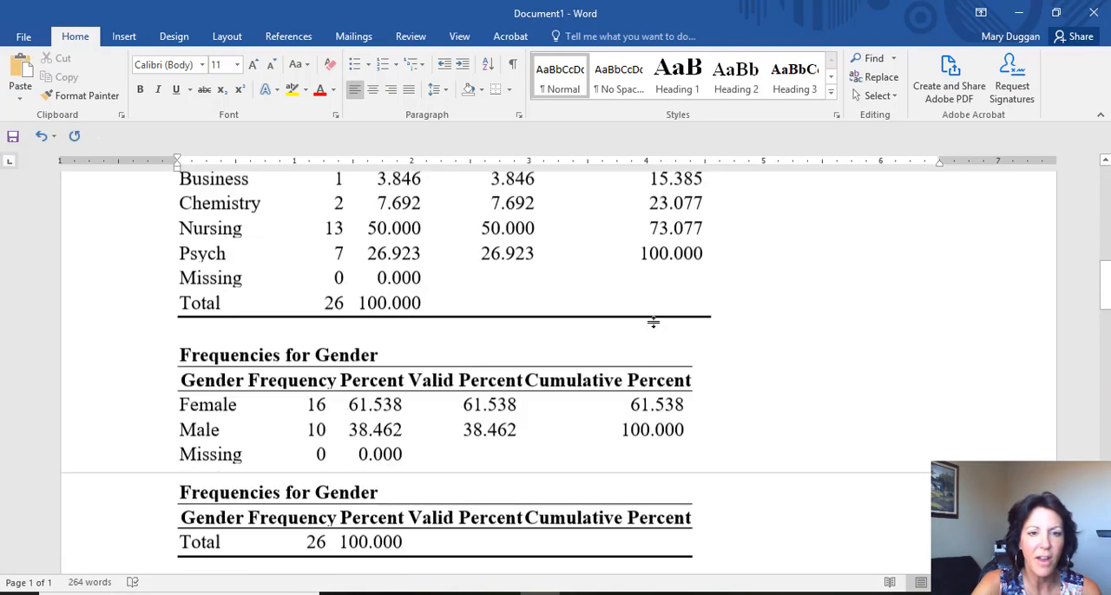
pyautogui.scroll(-10, 657, 325)
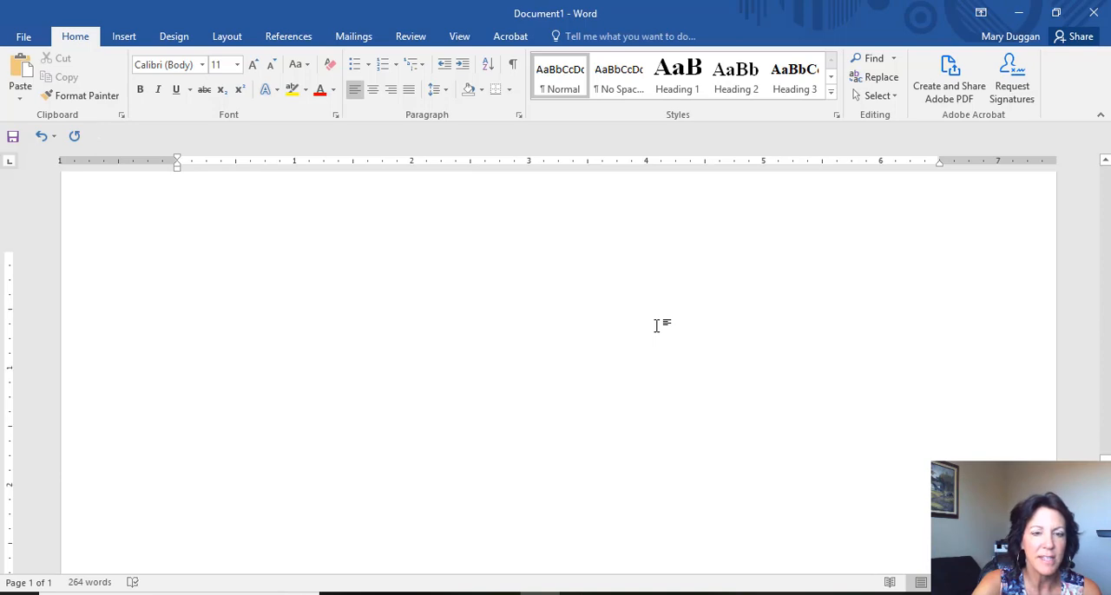
pyautogui.scroll(3, 657, 325)
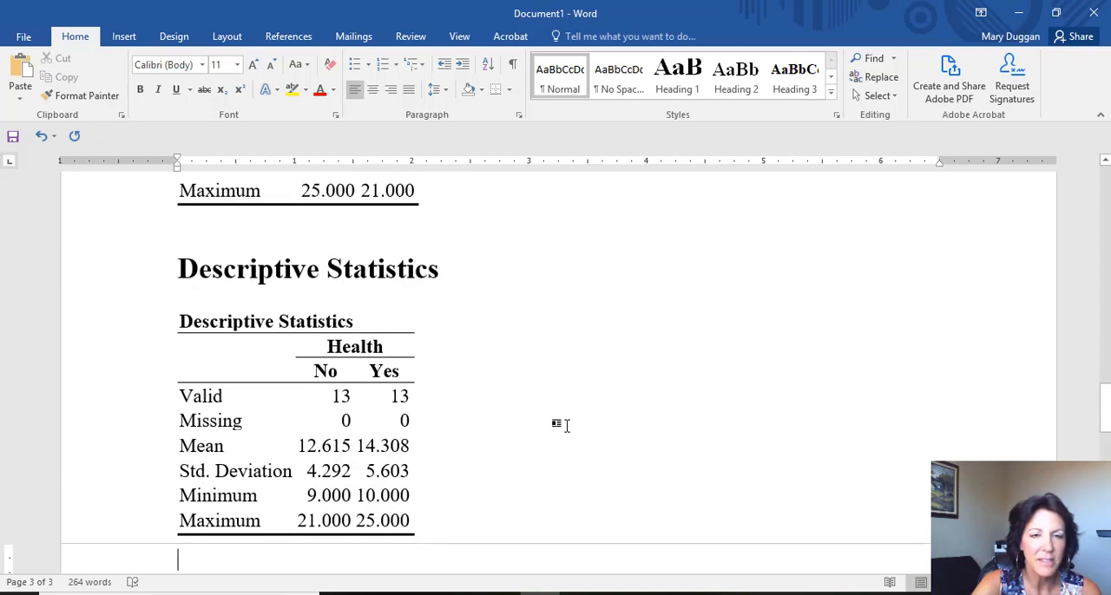
pyautogui.scroll(20, 509, 509)
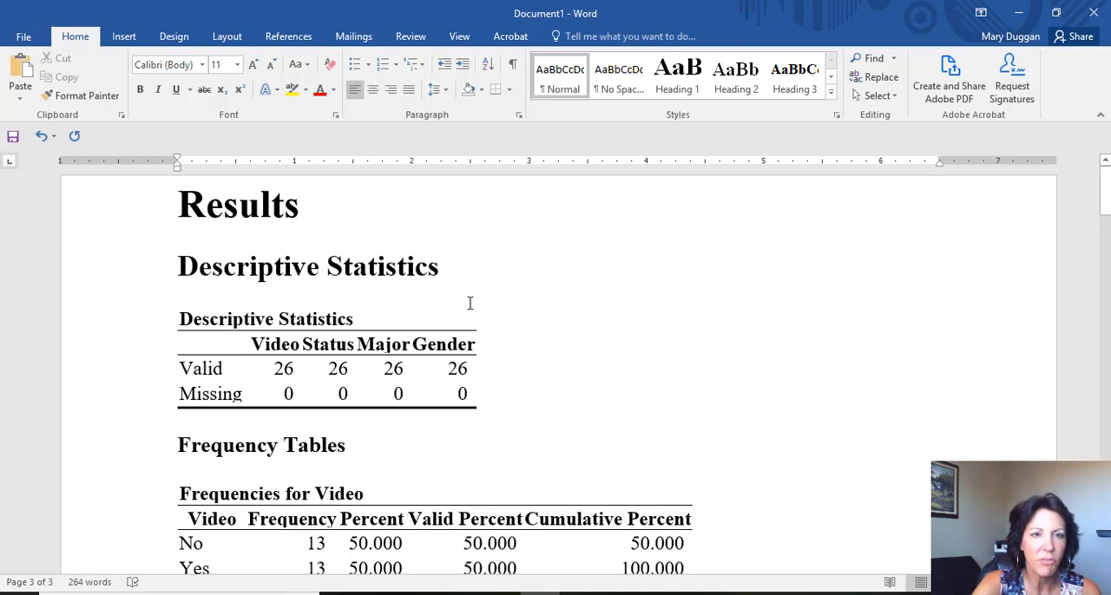
pyautogui.scroll(-4, 848, 425)
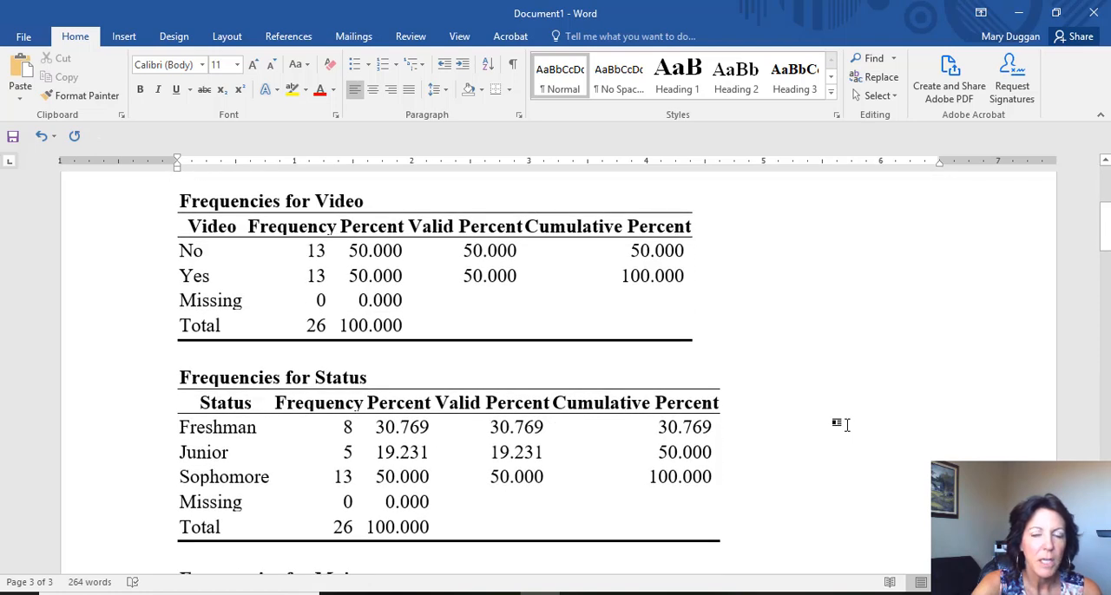
pyautogui.scroll(4, 848, 425)
# - Save the Word document as "Lab 2 Output" in the Documents folder
pyautogui.click(23, 35)
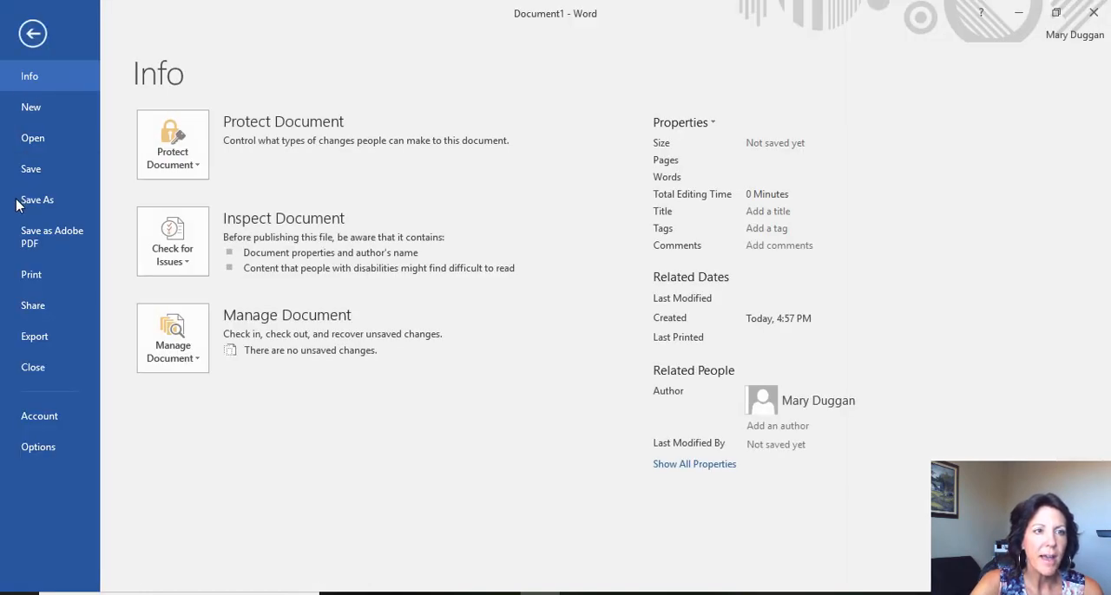
pyautogui.click(18, 200)
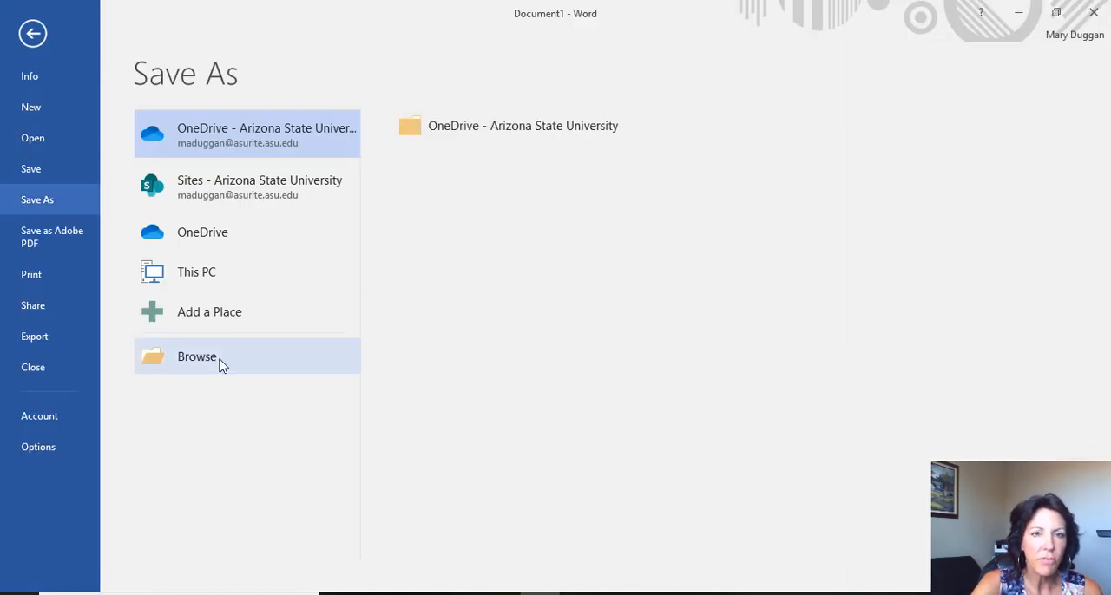
pyautogui.click(220, 364)
pyautogui.write('L')
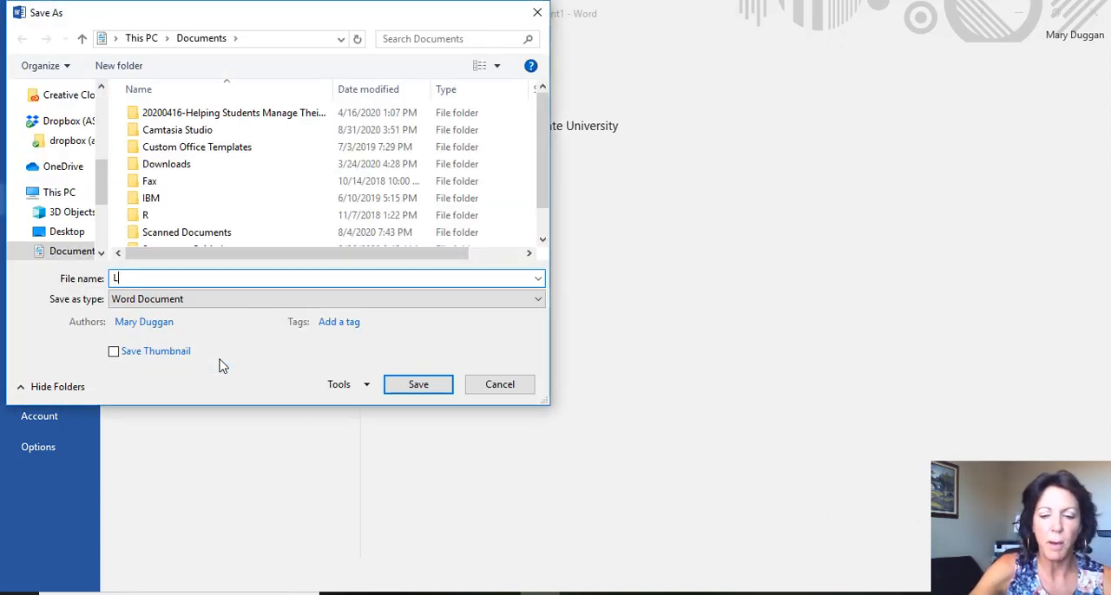
pyautogui.write('ab 2 Output')
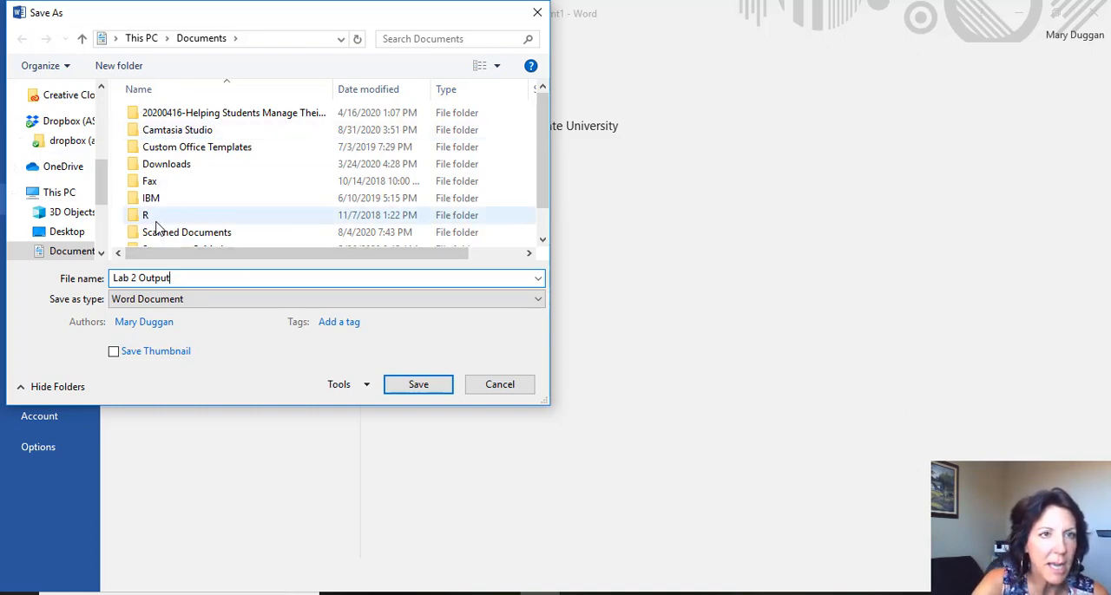
pyautogui.click(419, 384)
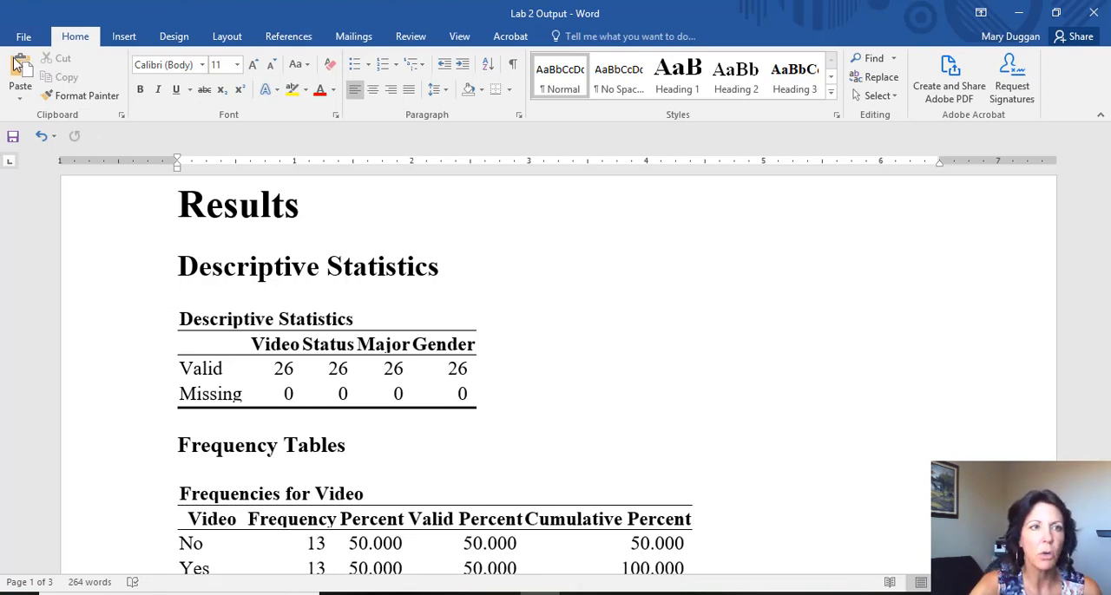
# - Save a PDF copy of Lab 2 Output in the Documents folder, and close the resulting PDF in Acrobat while keeping Lab 2 Directions.pdf open
pyautogui.click(23, 35)
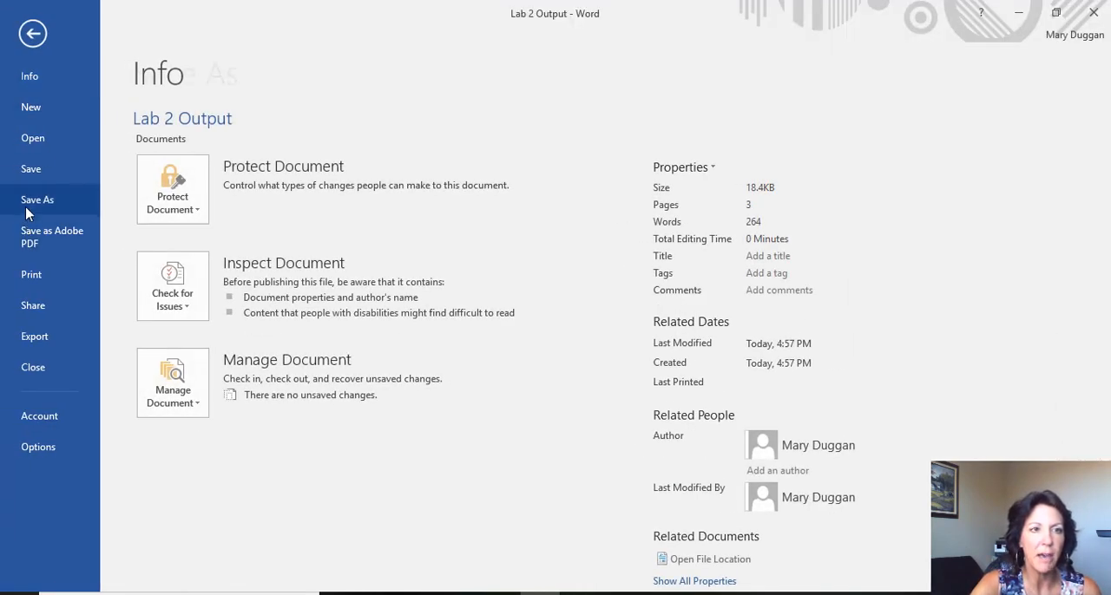
pyautogui.click(37, 200)
pyautogui.click(535, 170)
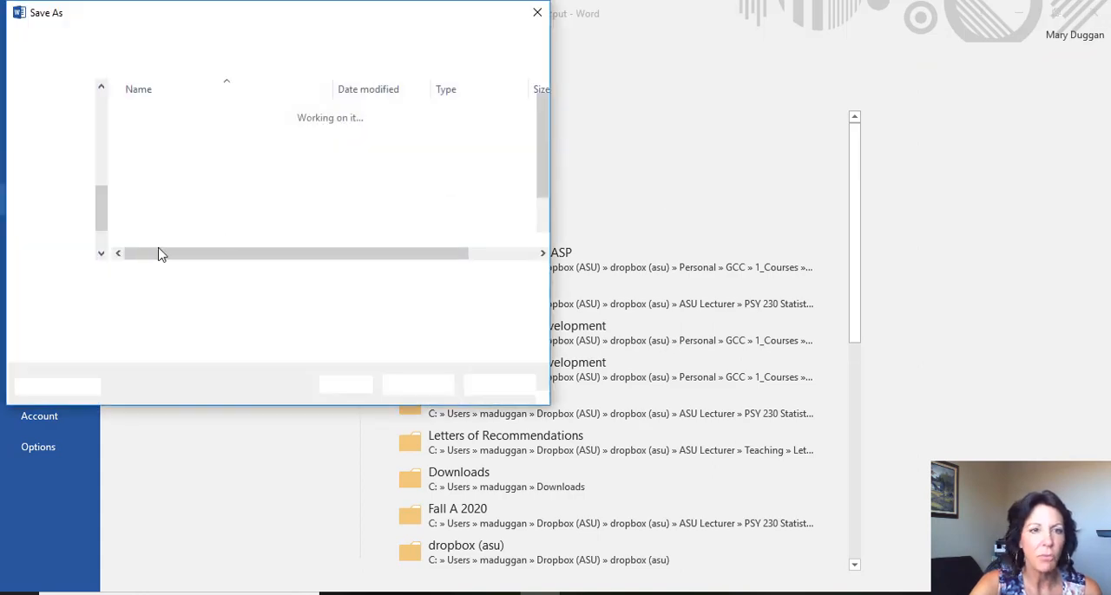
pyautogui.click(174, 300)
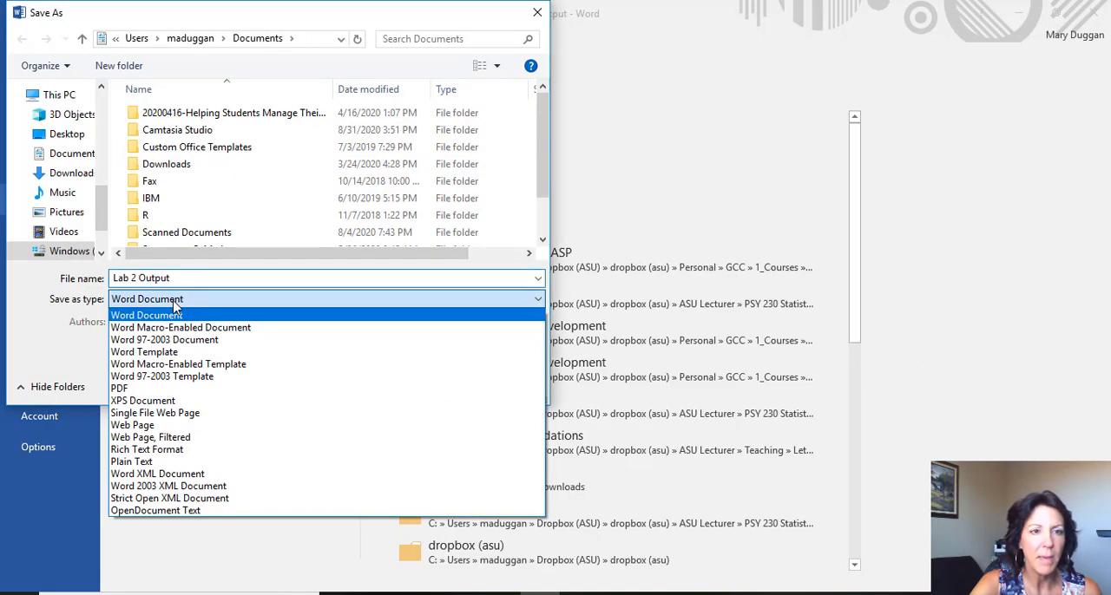
pyautogui.click(203, 388)
pyautogui.click(419, 426)
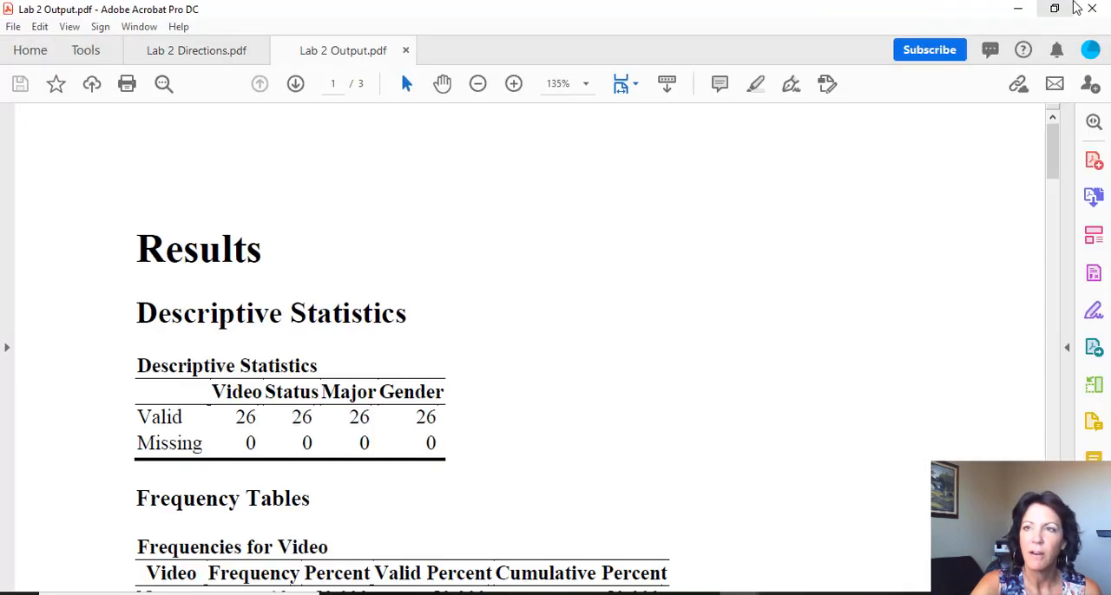
pyautogui.click(1091, 7)
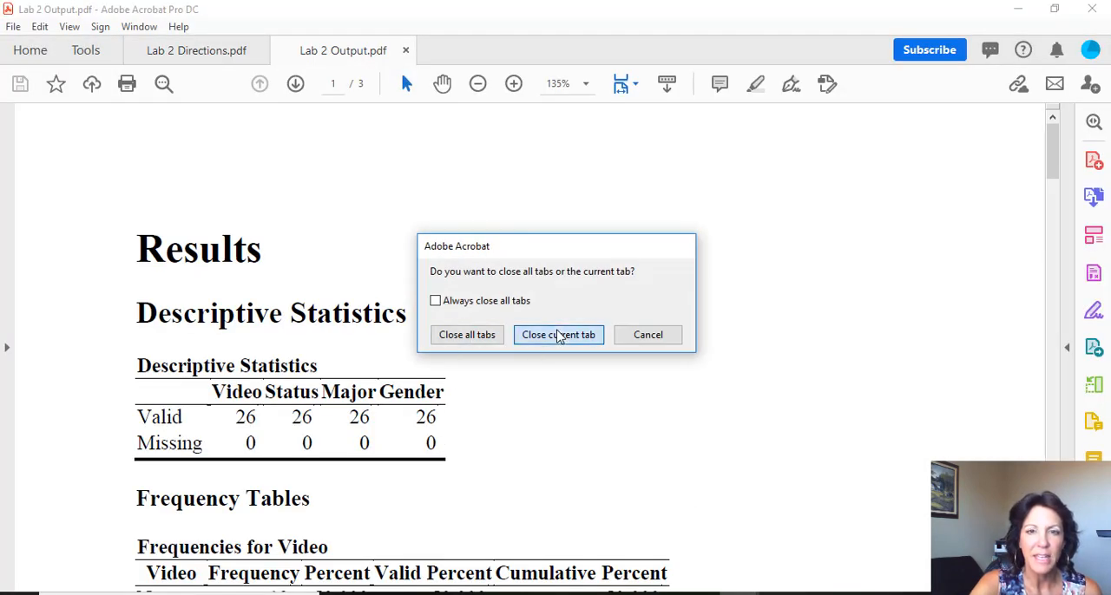
pyautogui.click(559, 334)
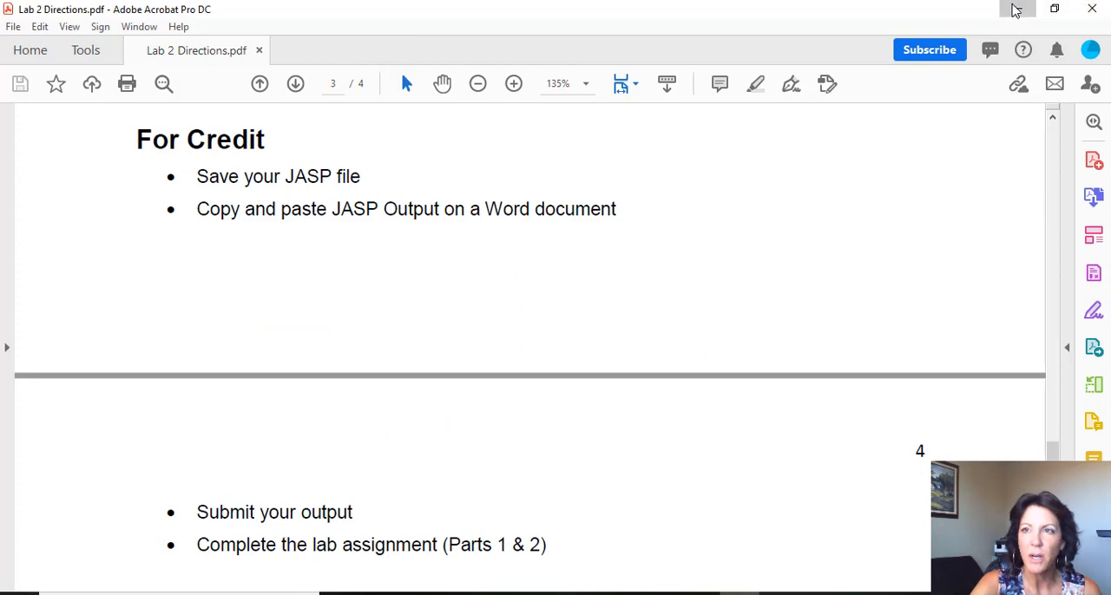
# - Switch to the course site in Chrome and open the Output Submission Link - Lab 2 assignment from the course modules
pyautogui.click(1017, 8)
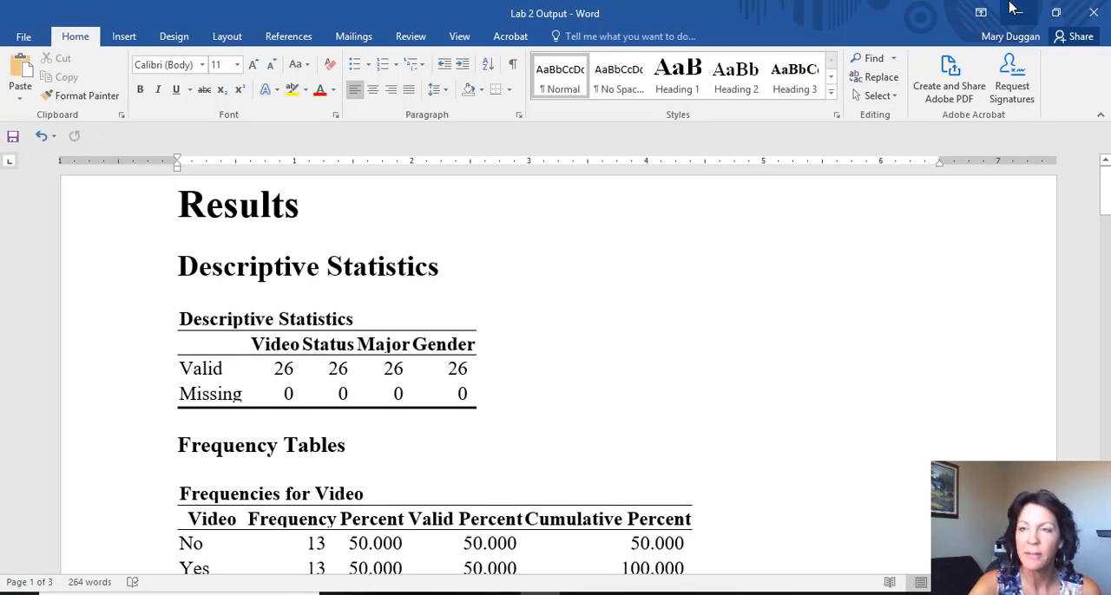
pyautogui.click(1017, 8)
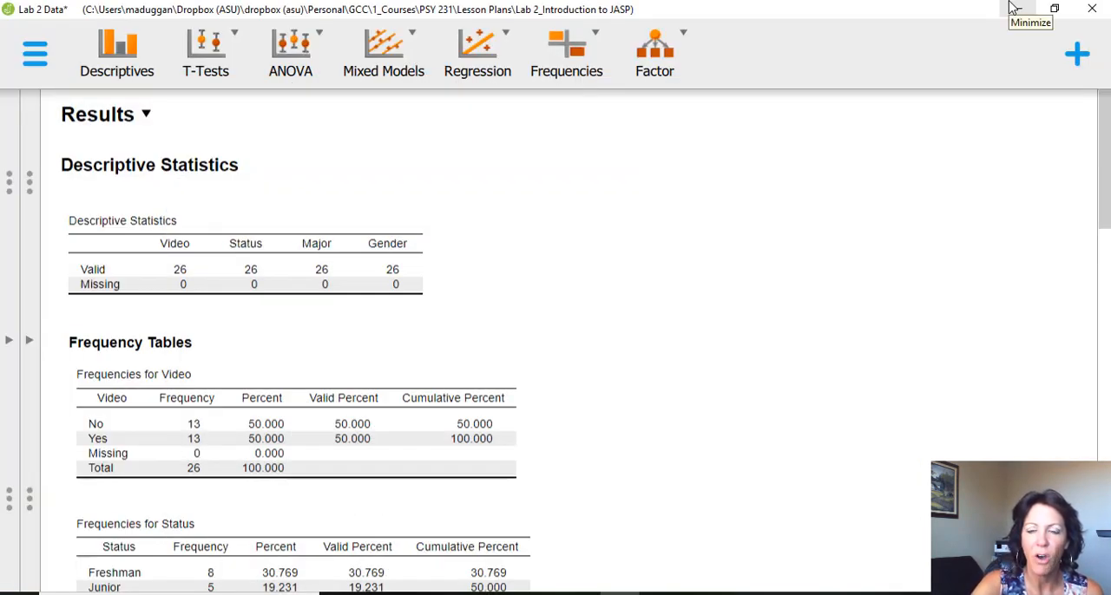
pyautogui.click(1014, 9)
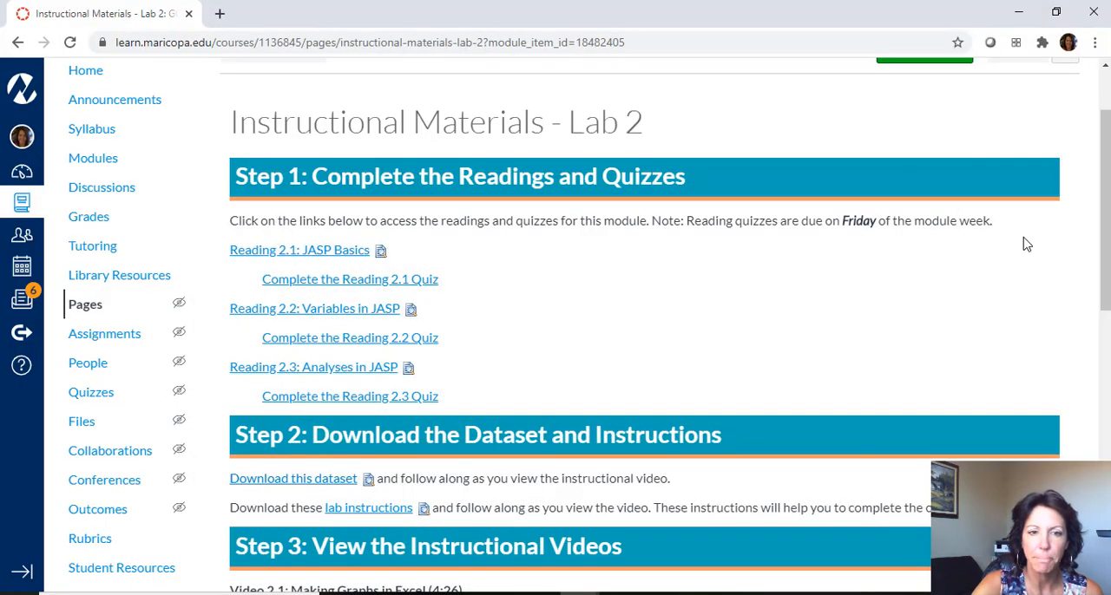
pyautogui.hotkey('alt', 'Left')
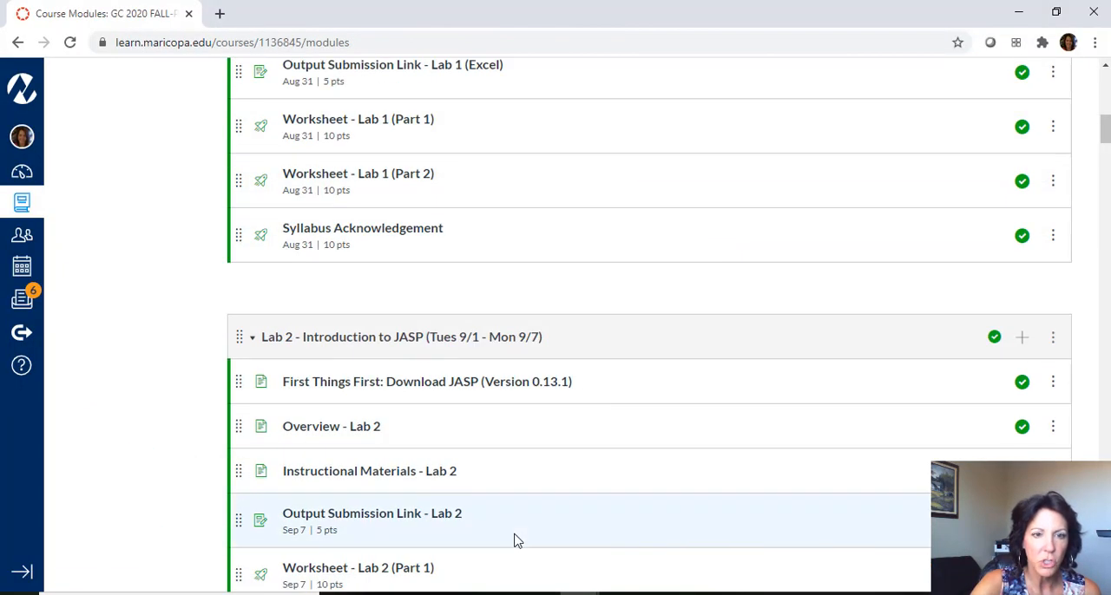
pyautogui.click(385, 521)
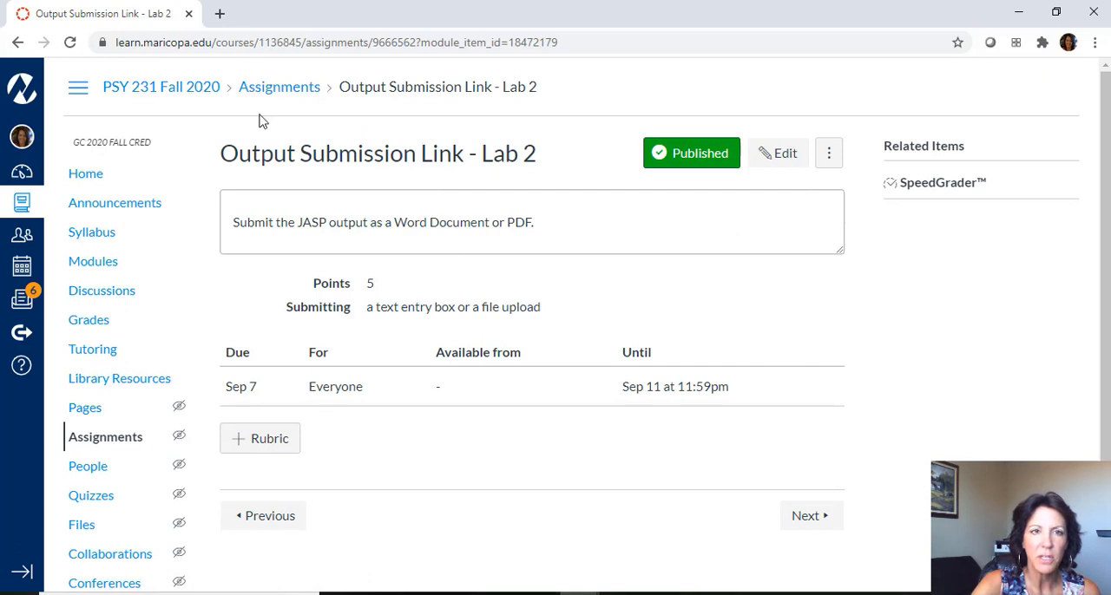
# - Go back to the course modules and locate the Lab 2 - Introduction to JASP module with its submission link and worksheets
pyautogui.click(273, 87)
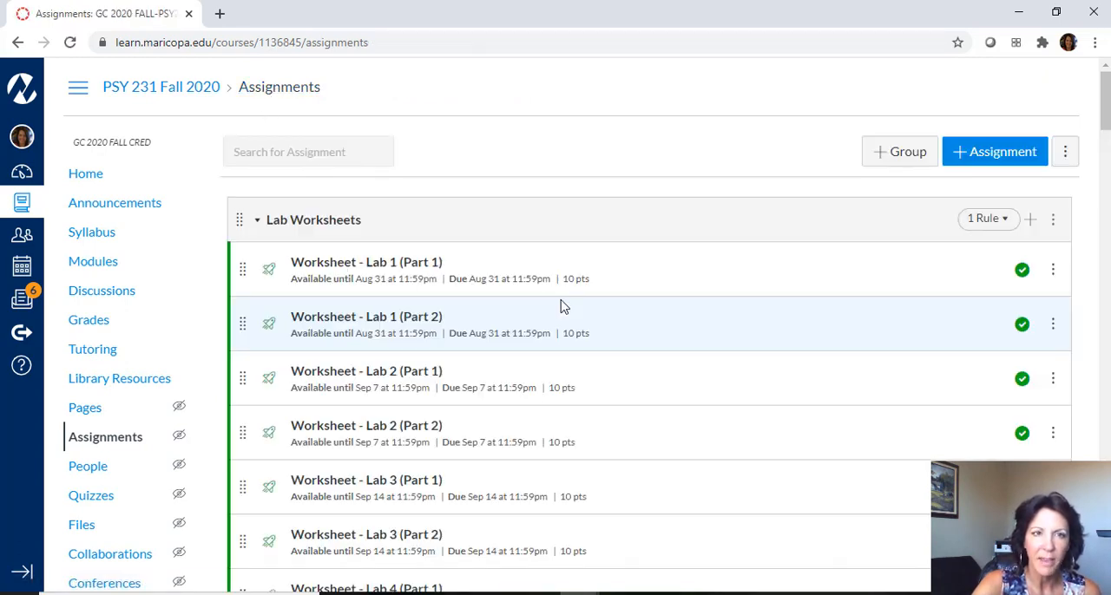
pyautogui.click(107, 261)
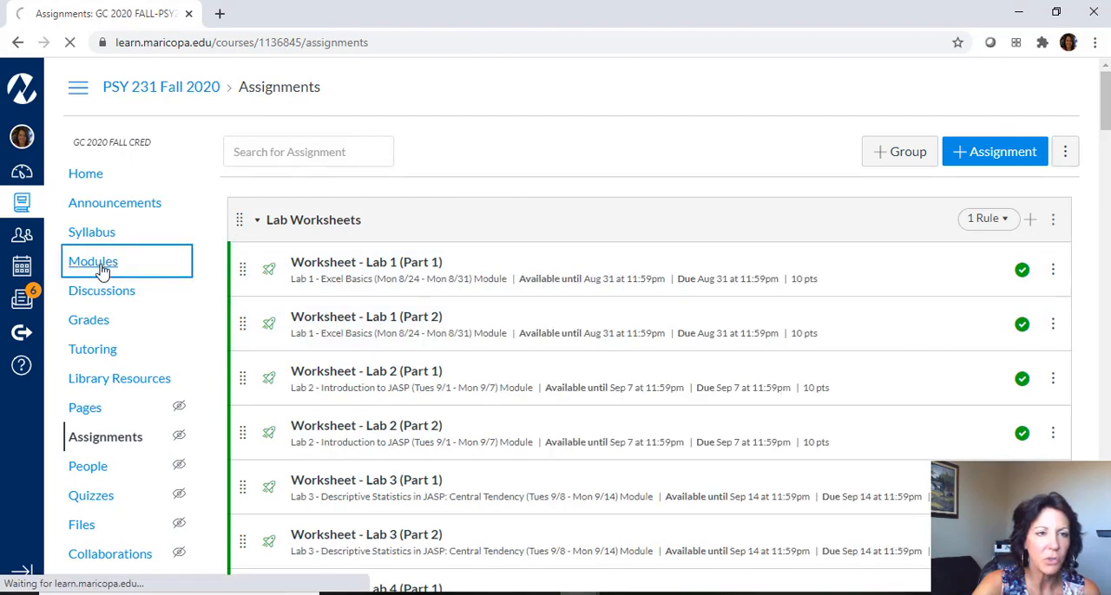
pyautogui.scroll(-10, 673, 342)
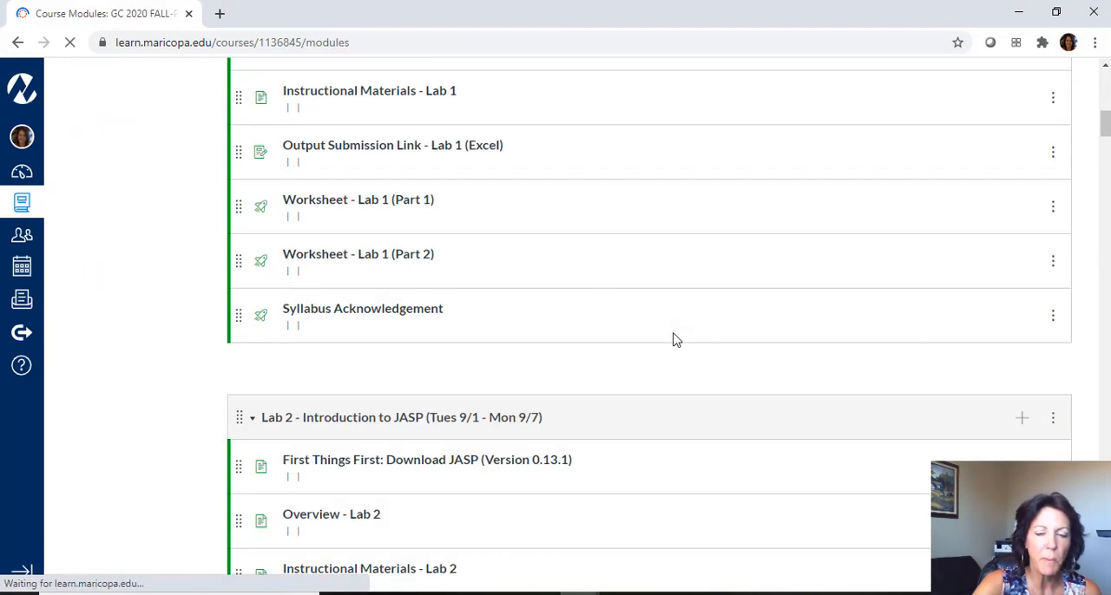
pyautogui.scroll(-5, 512, 298)
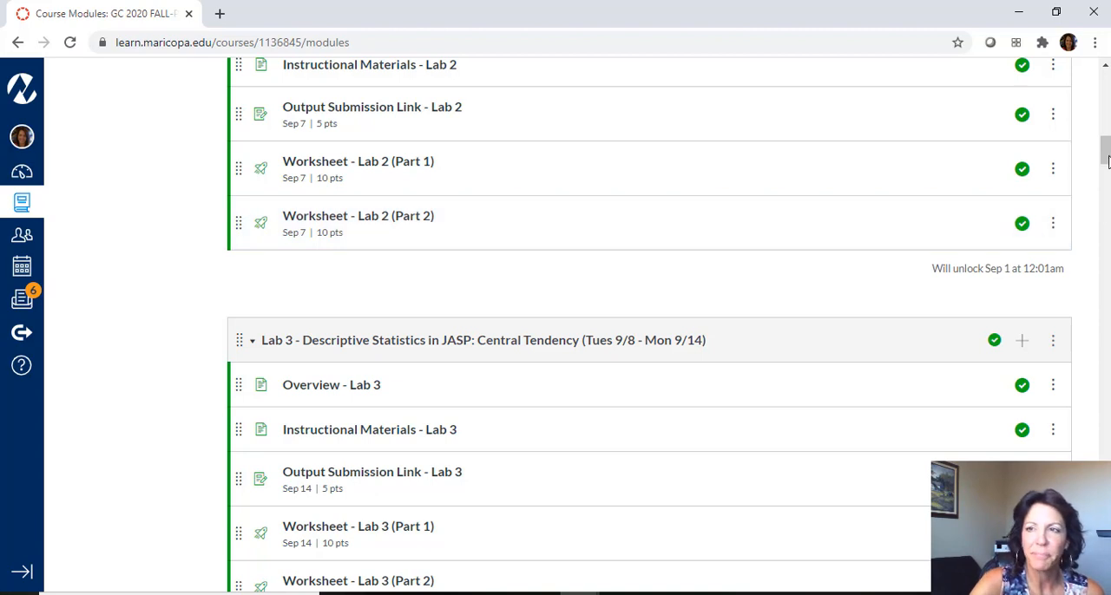
pyautogui.moveTo(1106, 161); pyautogui.dragTo(1105, 144)
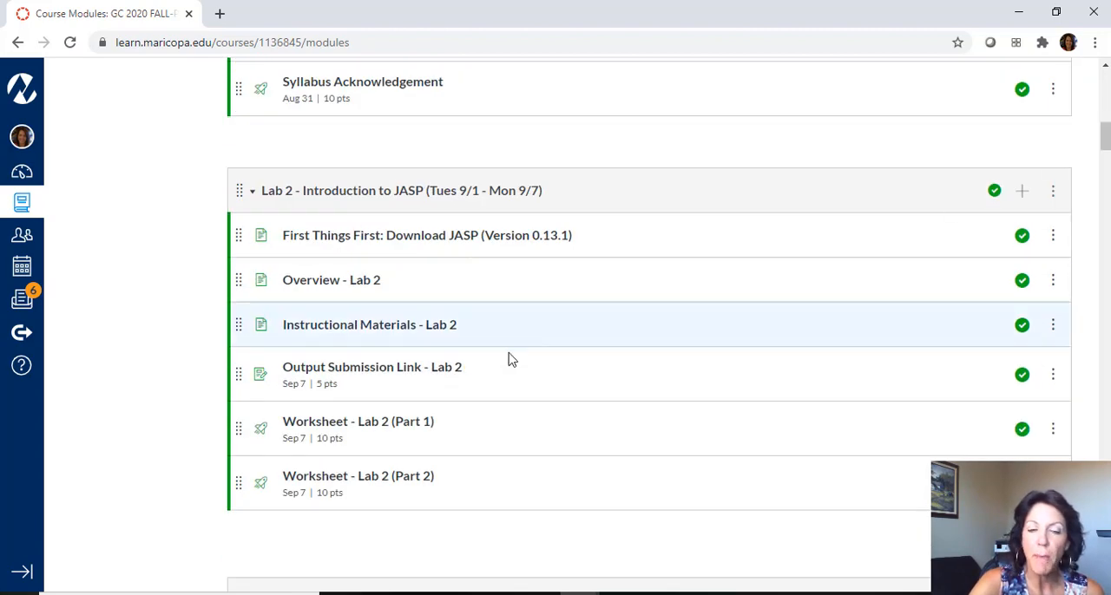